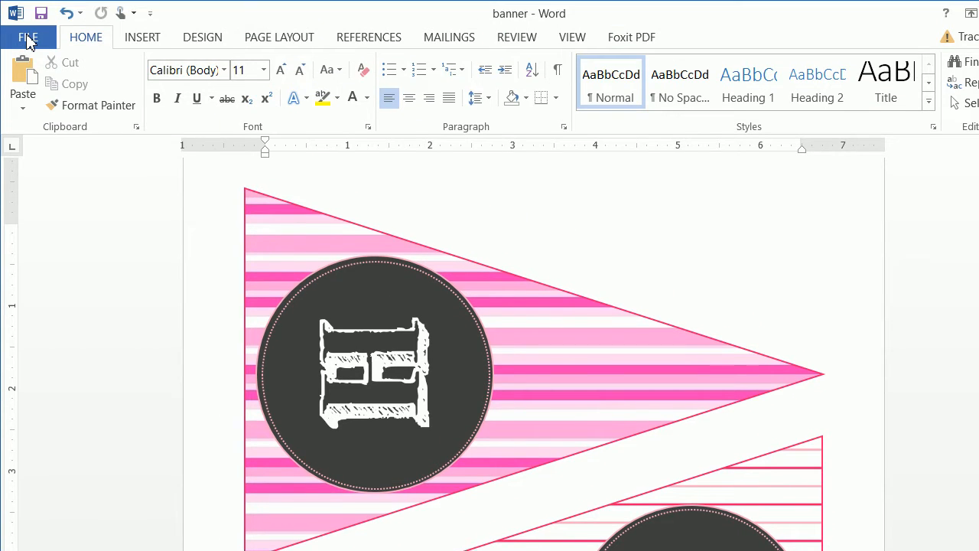
Step: Create a new blank document
left_click(27, 40)
left_click(57, 107)
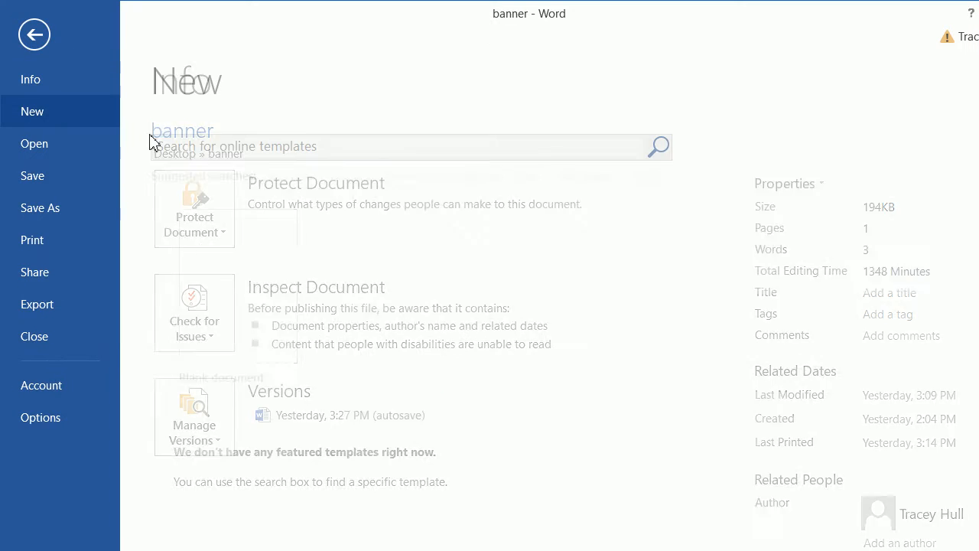
left_click(240, 262)
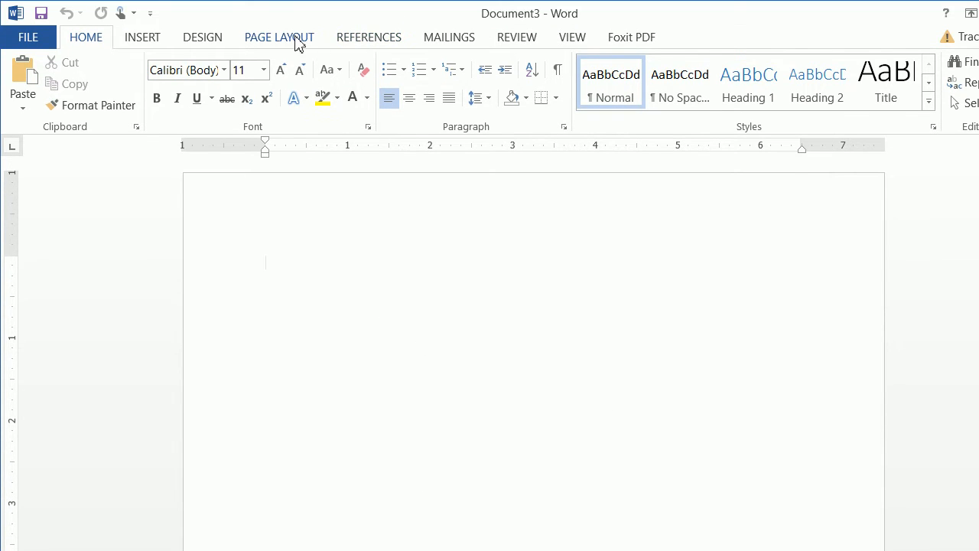
Step: Set the page margins to the Narrow preset with 0.5" on all sides
left_click(297, 38)
left_click(24, 88)
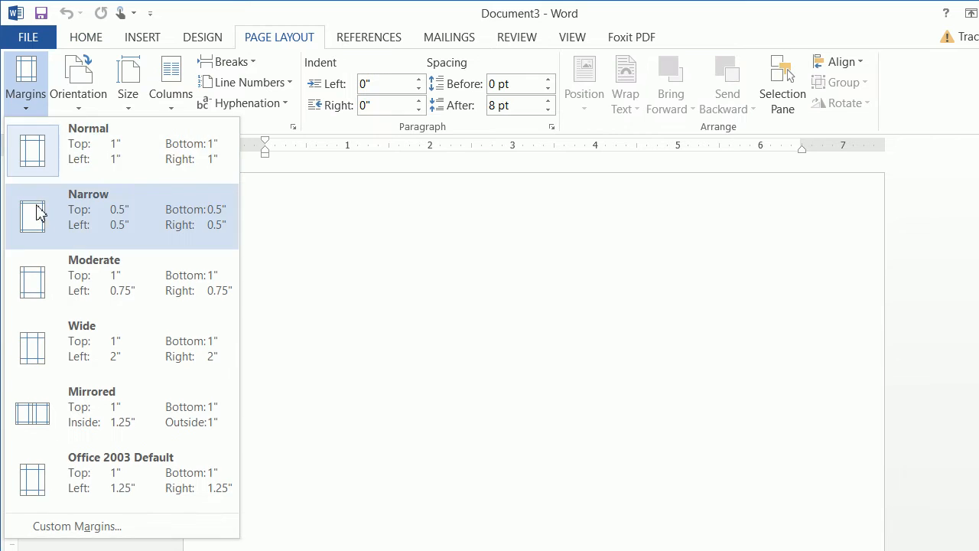
left_click(41, 214)
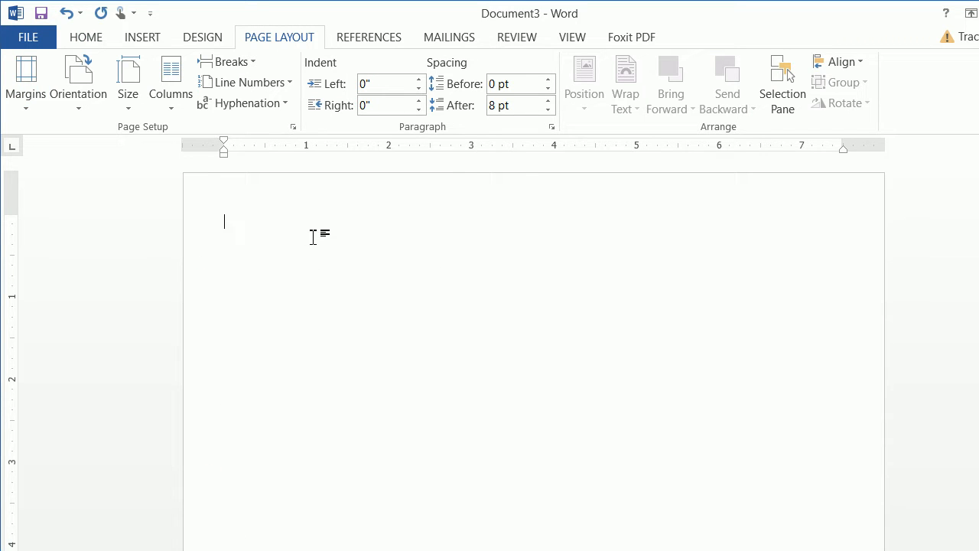
Step: Insert an isosceles triangle about 1" by 1.16" near the page's upper-left corner and rotate it so its tip points right
left_click(159, 40)
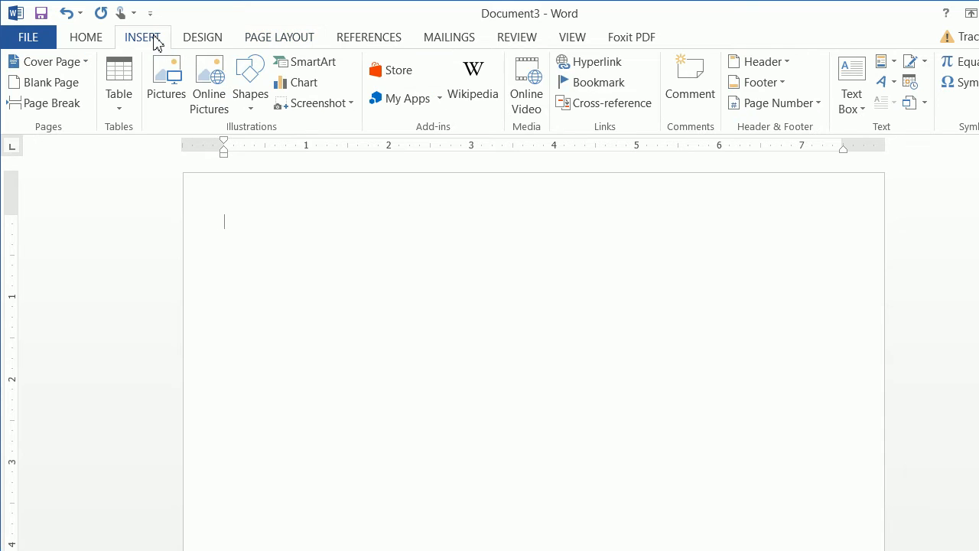
left_click(251, 86)
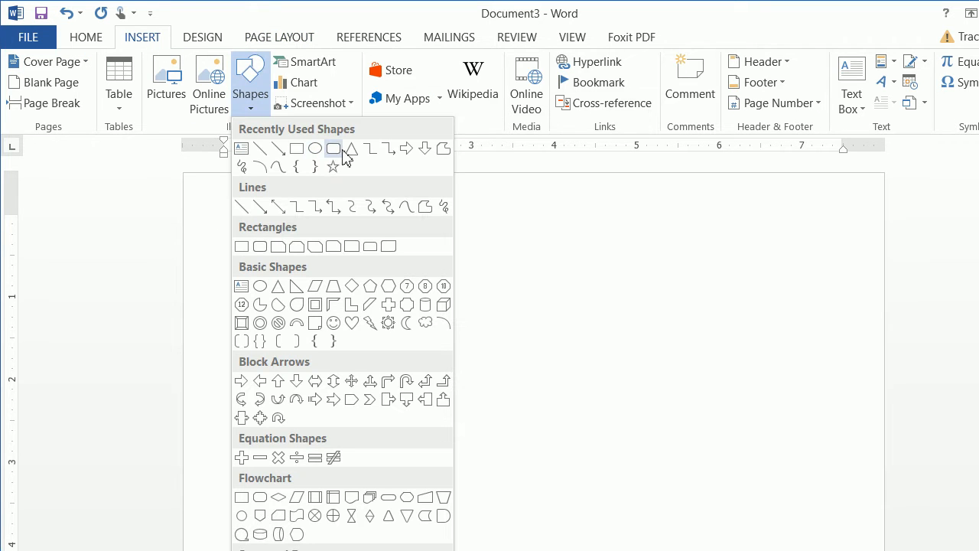
left_click(346, 150)
left_click(249, 244)
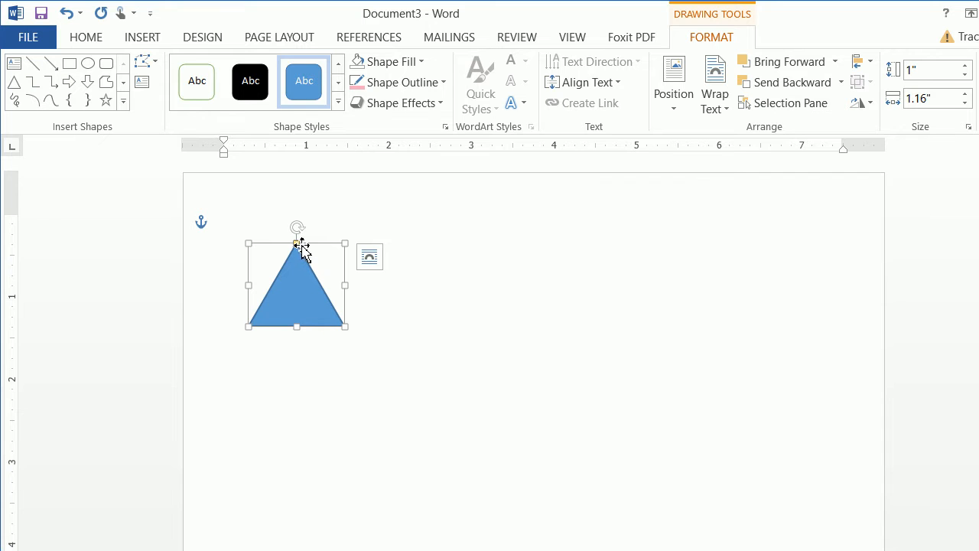
left_click_drag(298, 247, 354, 289)
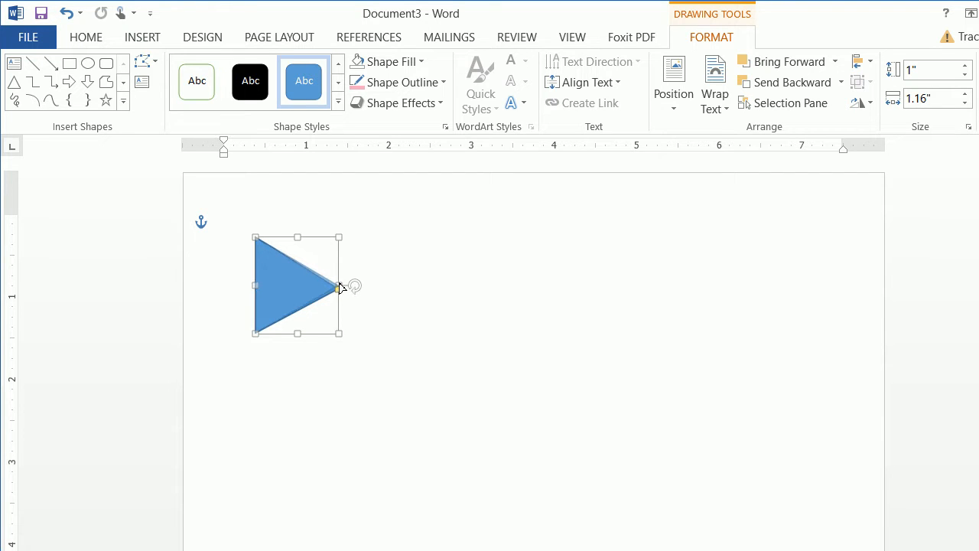
left_click_drag(342, 290, 342, 290)
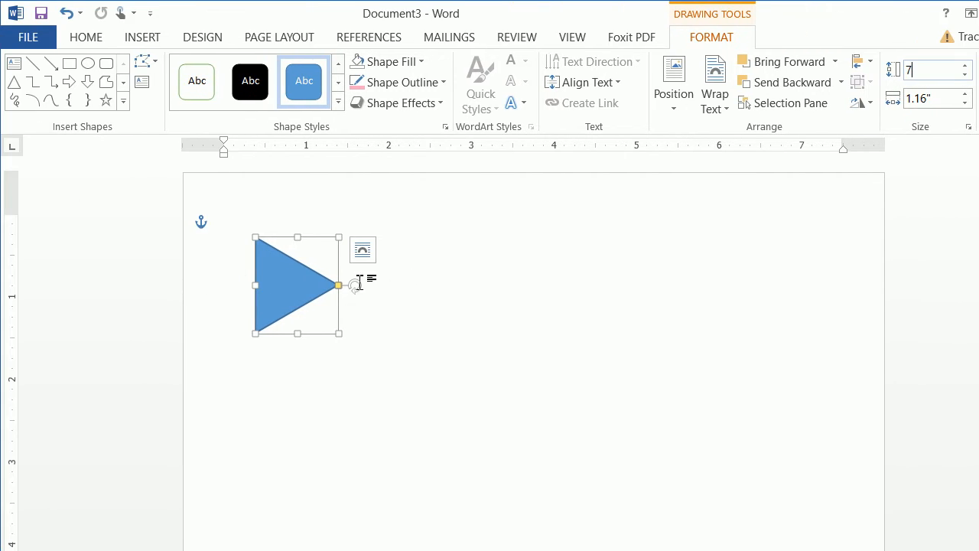
Step: Size the triangle to 7" high and 4.5" wide and move it to the top of the page, just inside the margins
left_click(919, 101)
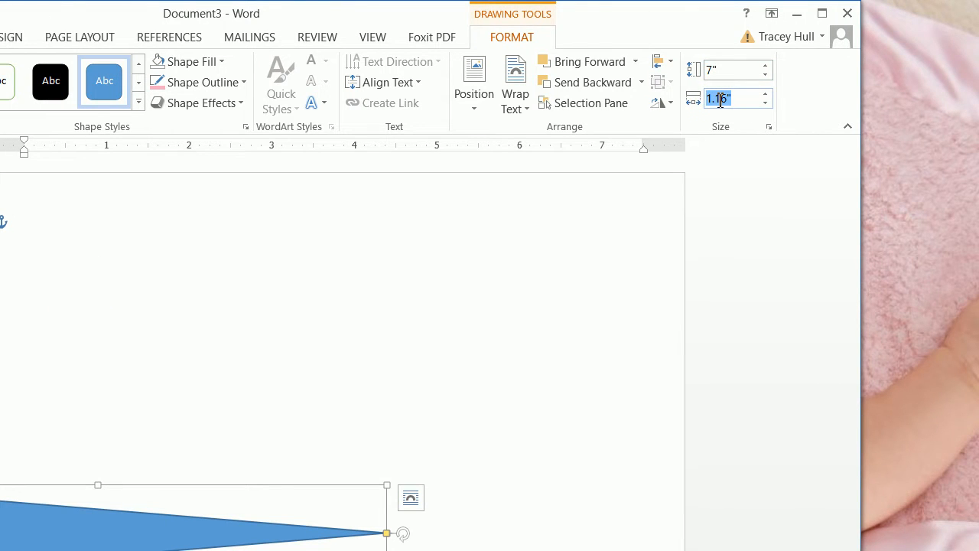
type("4.5")
key("Return")
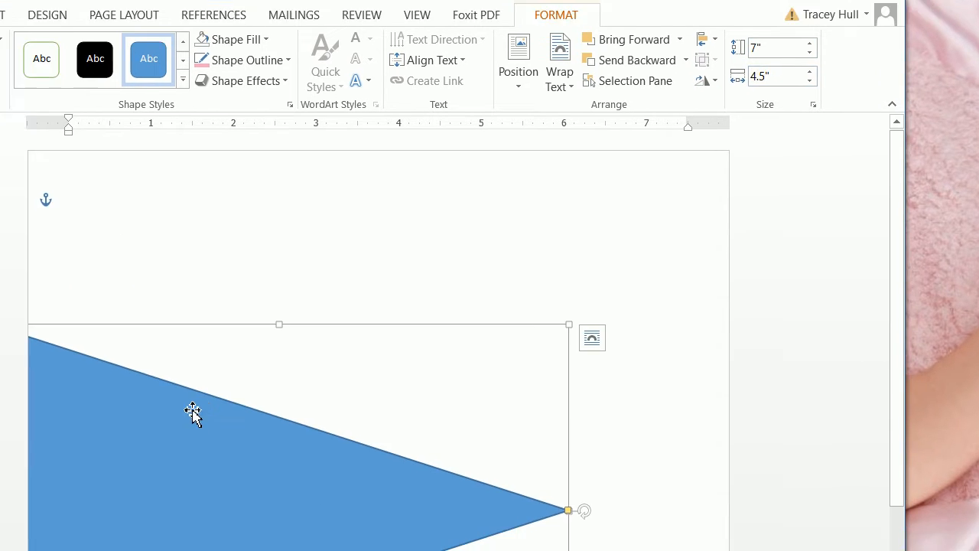
left_click_drag(244, 368, 251, 332)
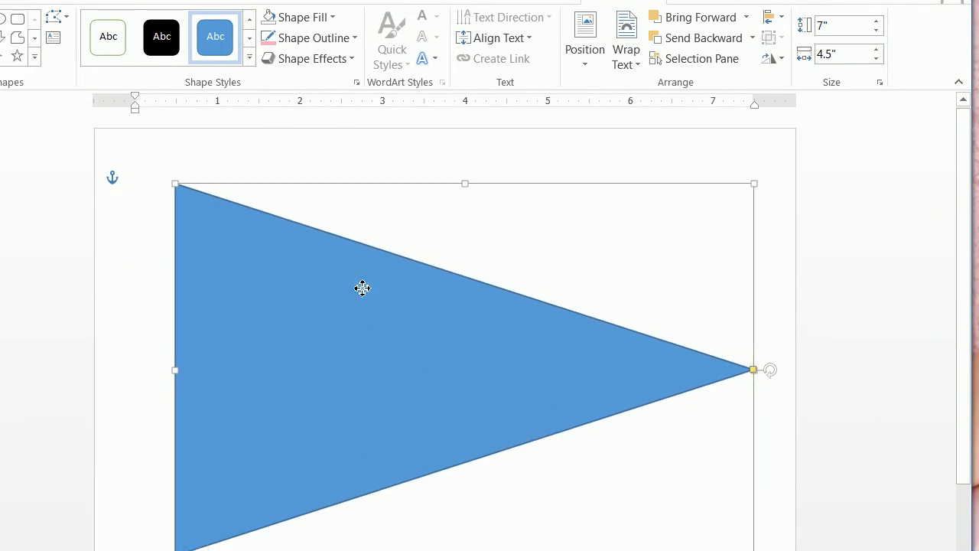
left_click_drag(363, 287, 334, 271)
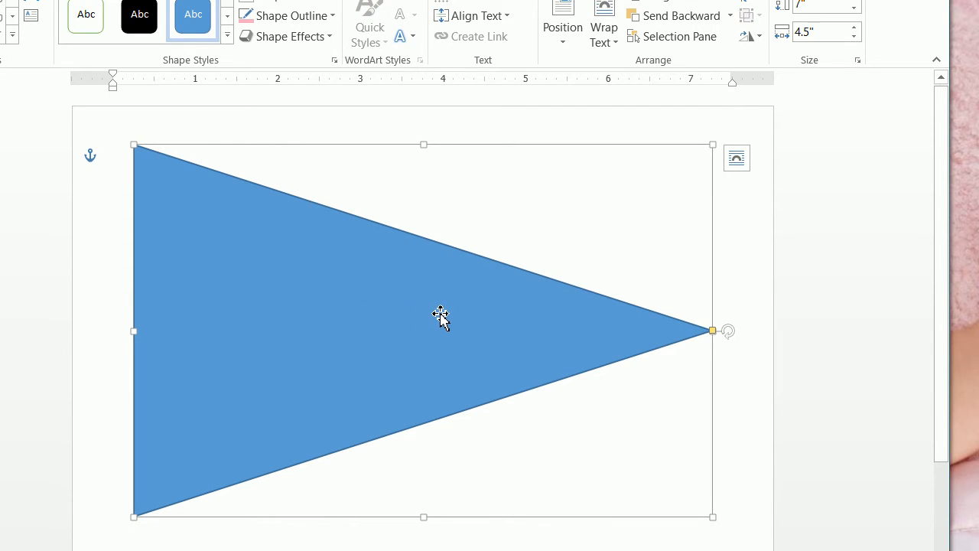
Step: Copy the triangle, paste a duplicate and move it below the first one with their left edges aligned
scroll(441, 316, "down", 2)
scroll(423, 306, "up", 1)
right_click(417, 299)
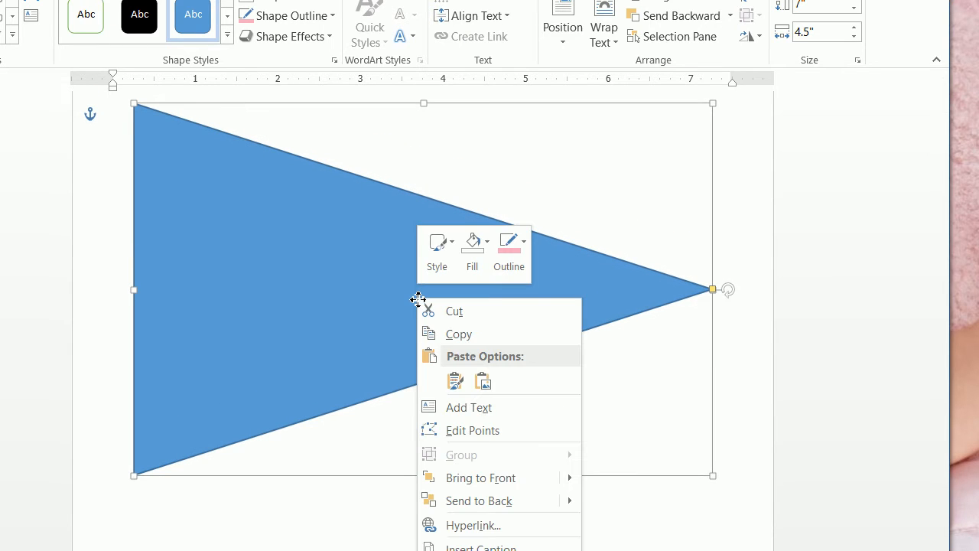
left_click(450, 337)
scroll(433, 536, "down", 5)
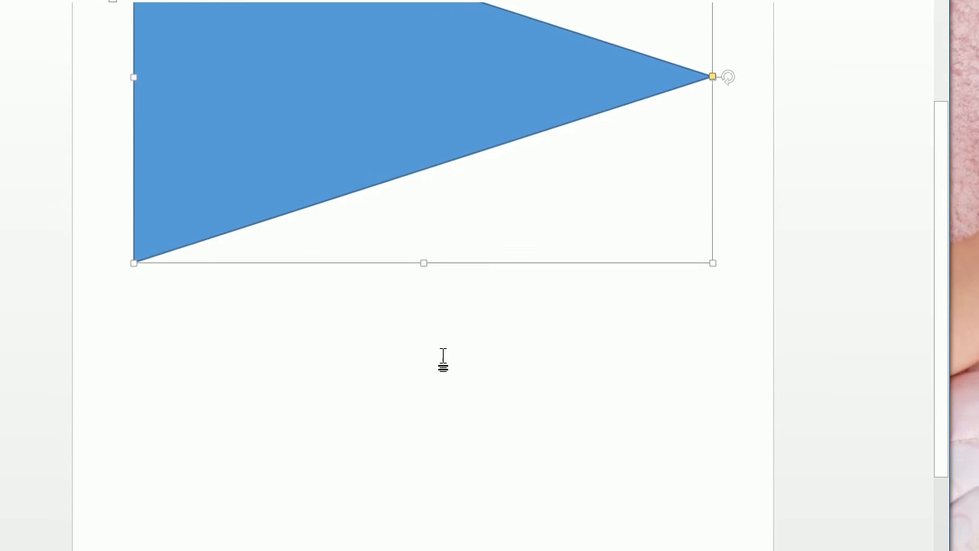
left_click(443, 360)
scroll(443, 359, "up", 3)
right_click(442, 356)
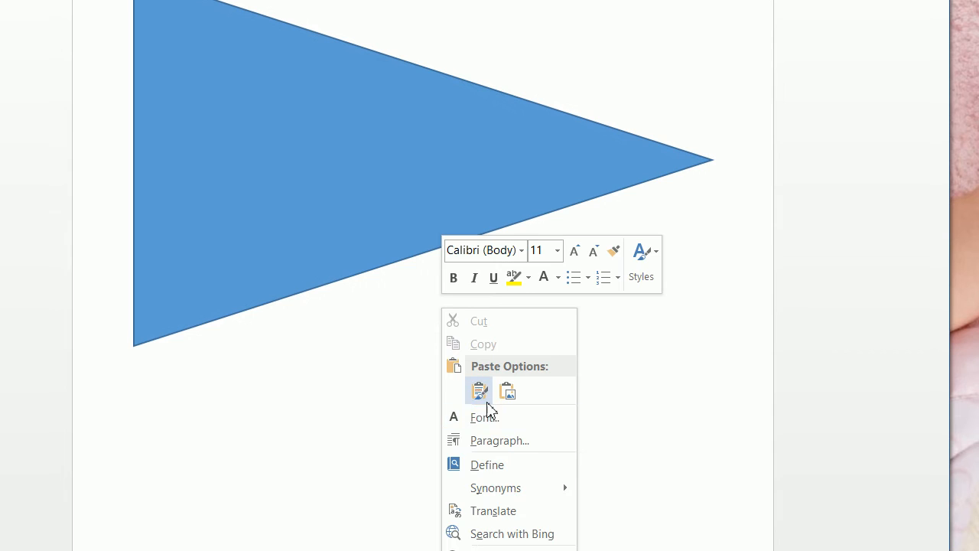
left_click(487, 399)
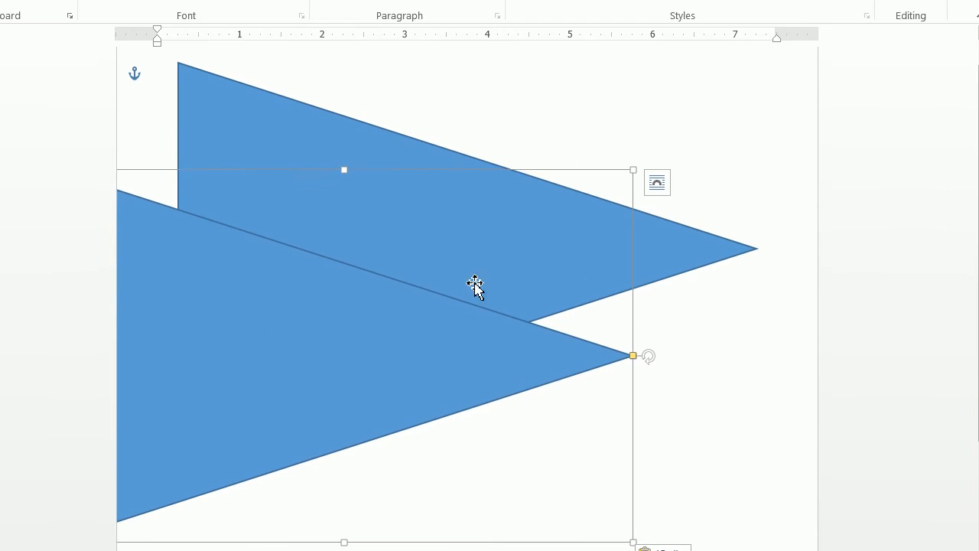
left_click_drag(449, 308, 573, 434)
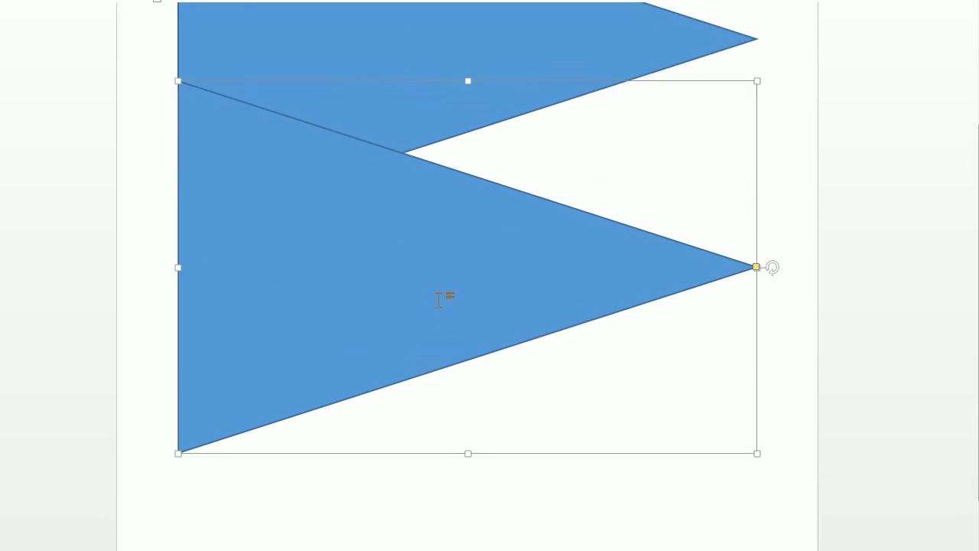
left_click_drag(440, 299, 376, 334)
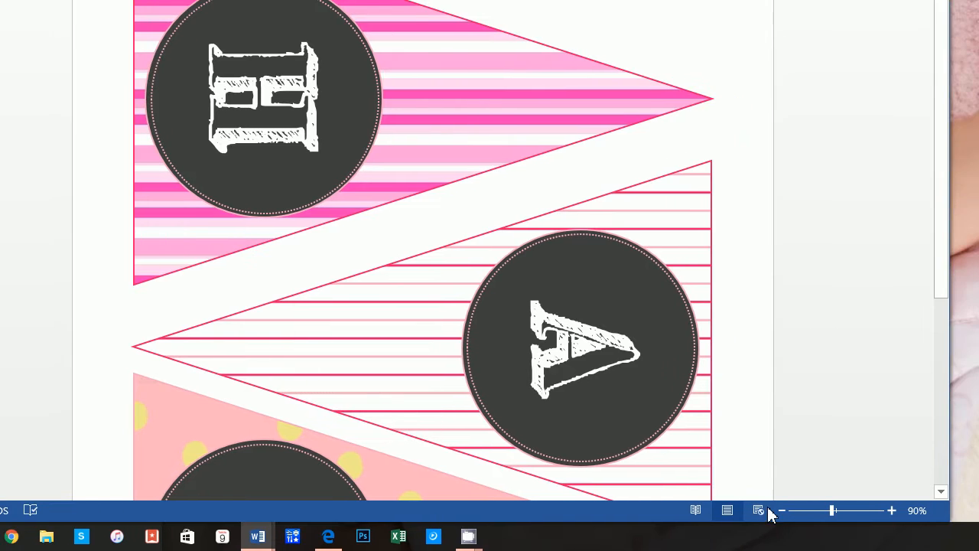
Step: Examine the finished banner document to see how its three pennants are arranged on the full page
left_click(781, 510)
left_click(781, 511)
left_click(781, 510)
left_click(781, 510)
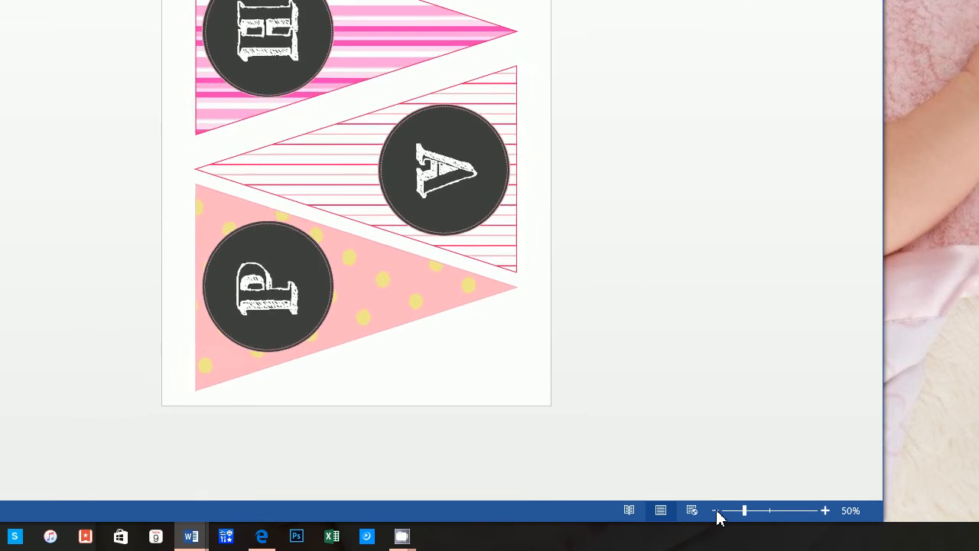
left_click(715, 510)
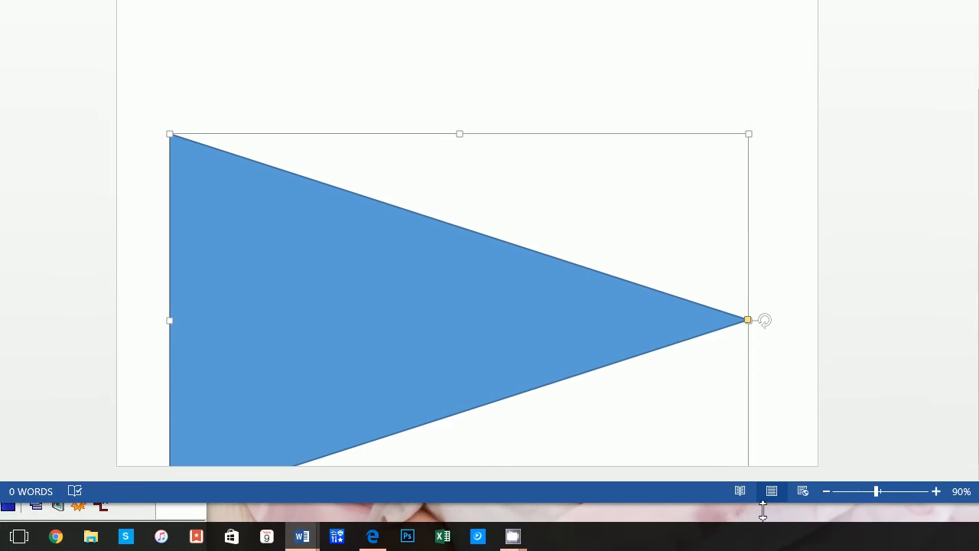
Step: Move the second triangle up so it fits entirely within the bottom of the page, leaving space above it
left_click(826, 491)
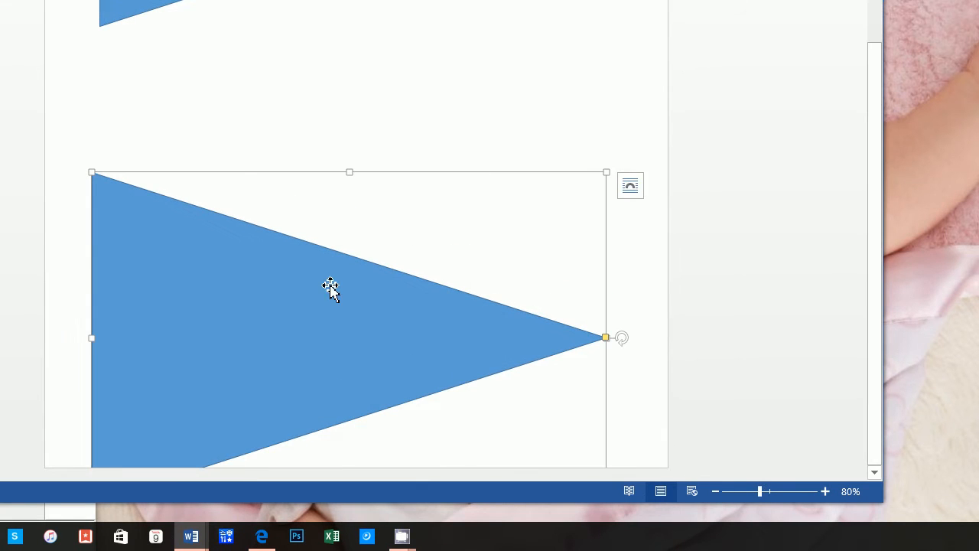
left_click_drag(330, 287, 315, 223)
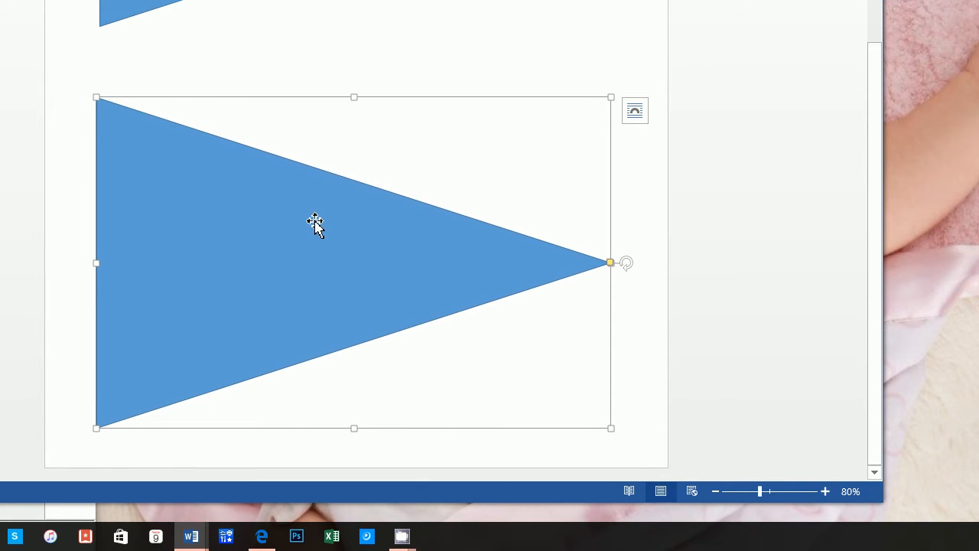
Step: Paste a third copy of the triangle and move it to the middle of the page, between the other two
right_click(313, 221)
left_click(236, 61)
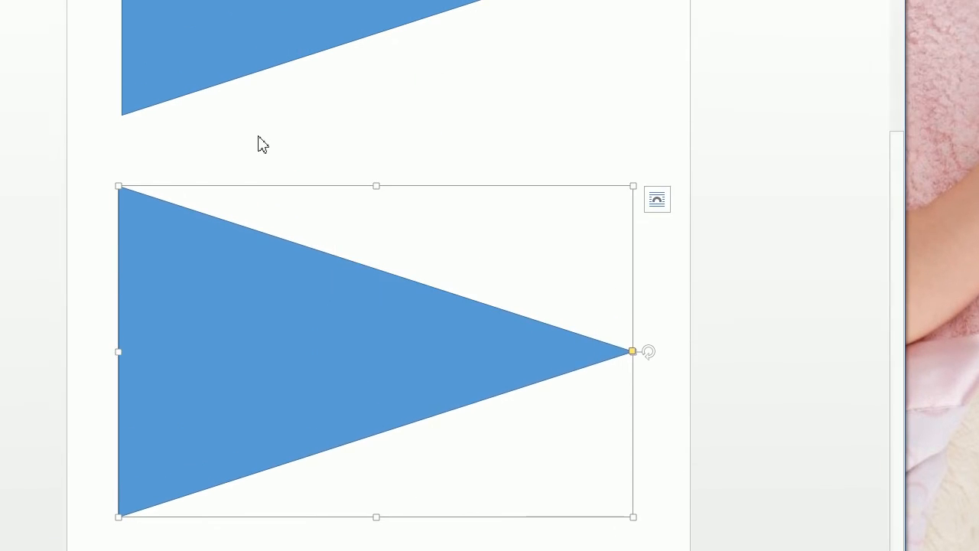
right_click(258, 153)
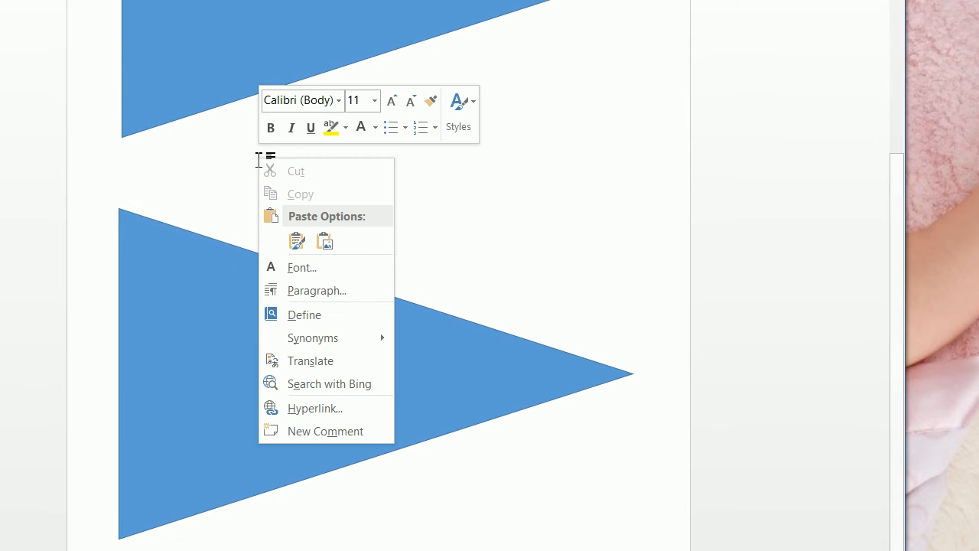
left_click(309, 240)
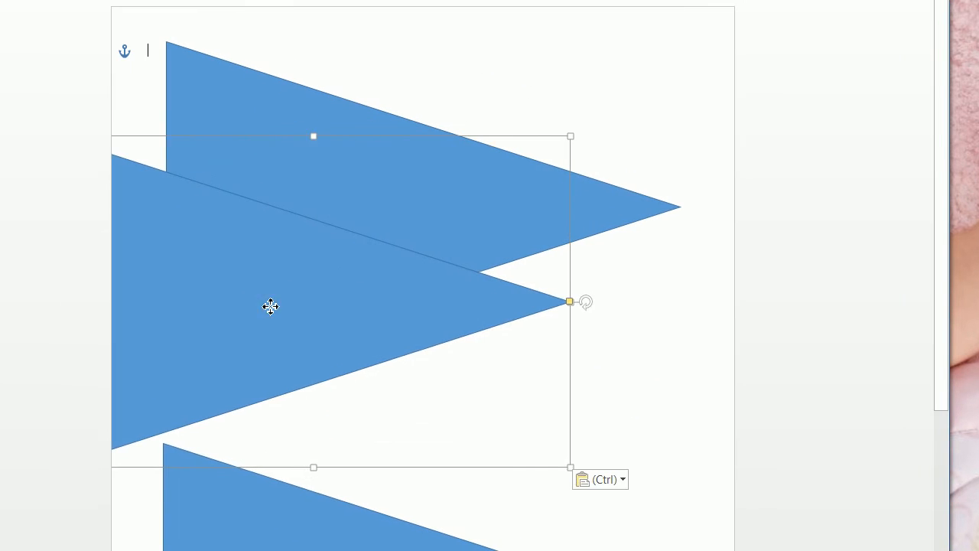
left_click_drag(225, 299, 376, 372)
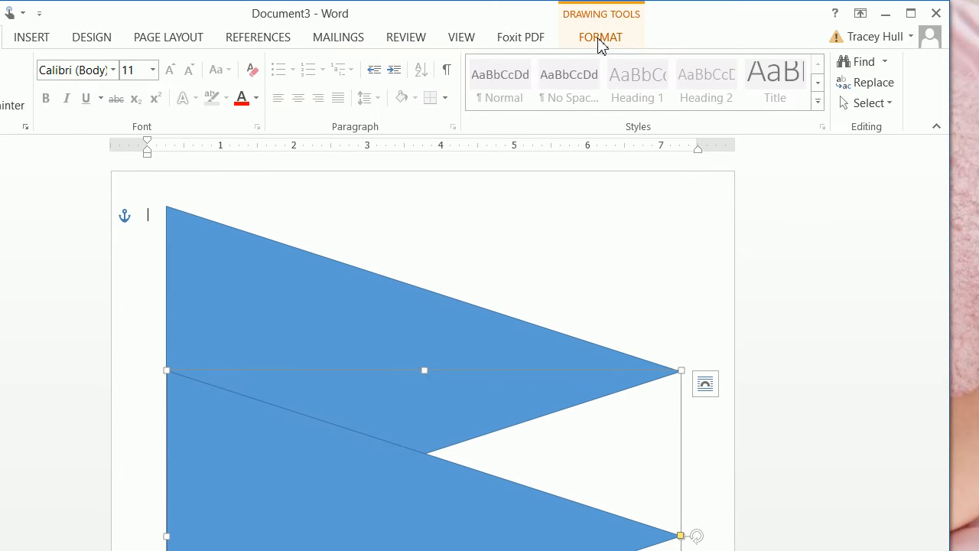
Step: Flip the third triangle horizontally and fit it into the gap between the upper and lower triangles
left_click(601, 38)
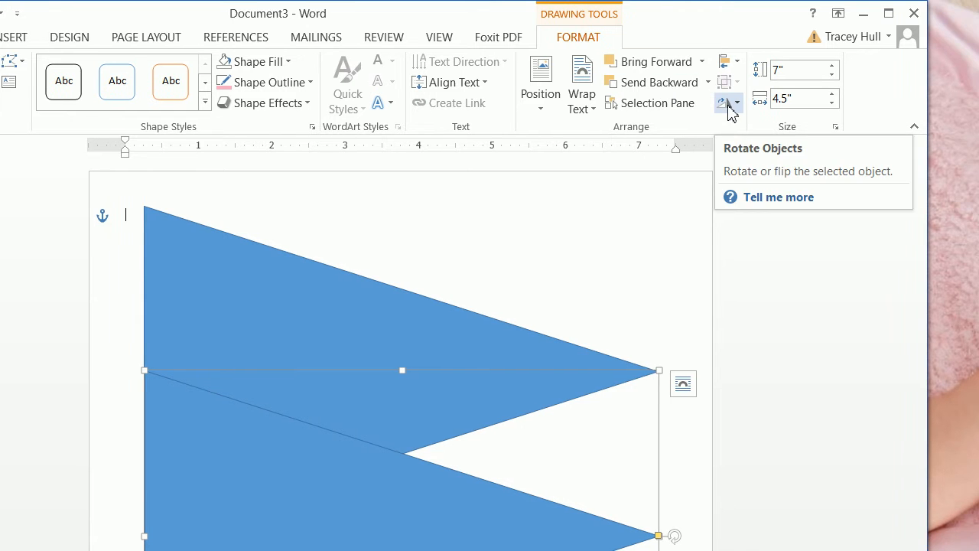
left_click(731, 107)
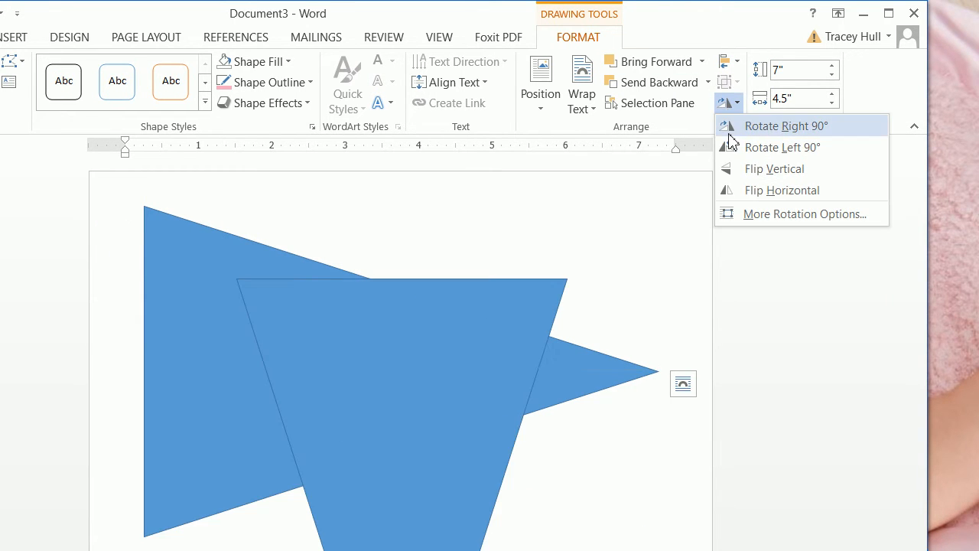
left_click(717, 196)
left_click_drag(485, 466, 487, 413)
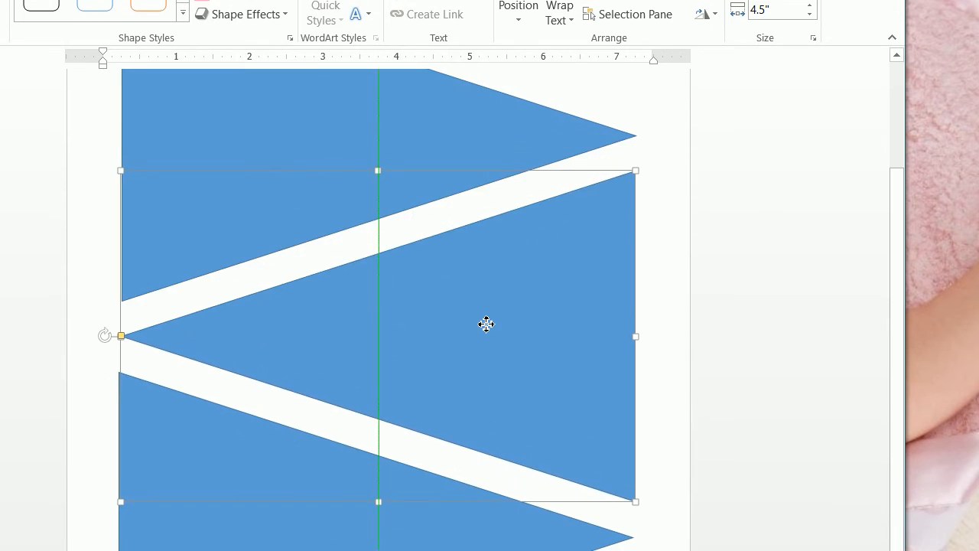
left_click_drag(487, 325, 487, 321)
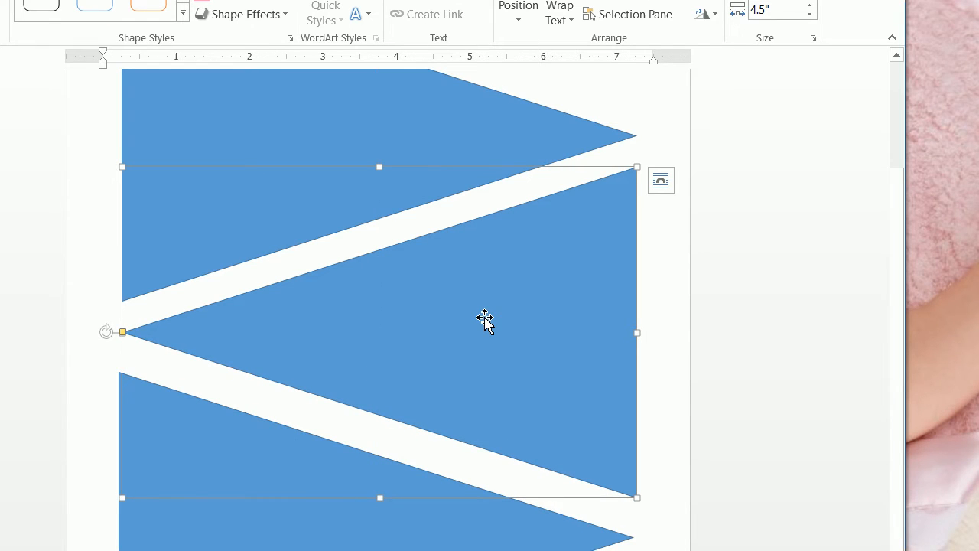
Step: Look over the three triangles one by one, then switch to the finished banner document to compare them with its patterned pennants
scroll(485, 320, "up", 3)
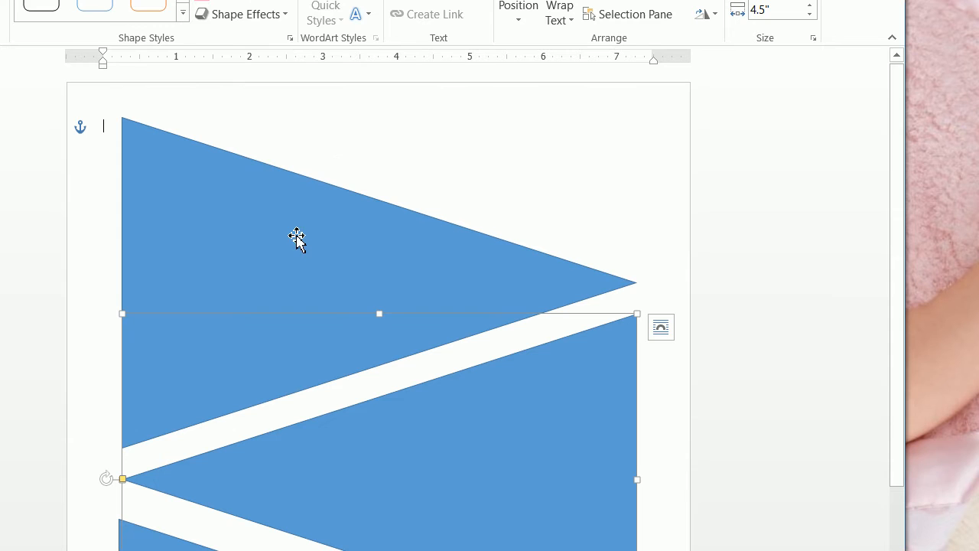
left_click(269, 298)
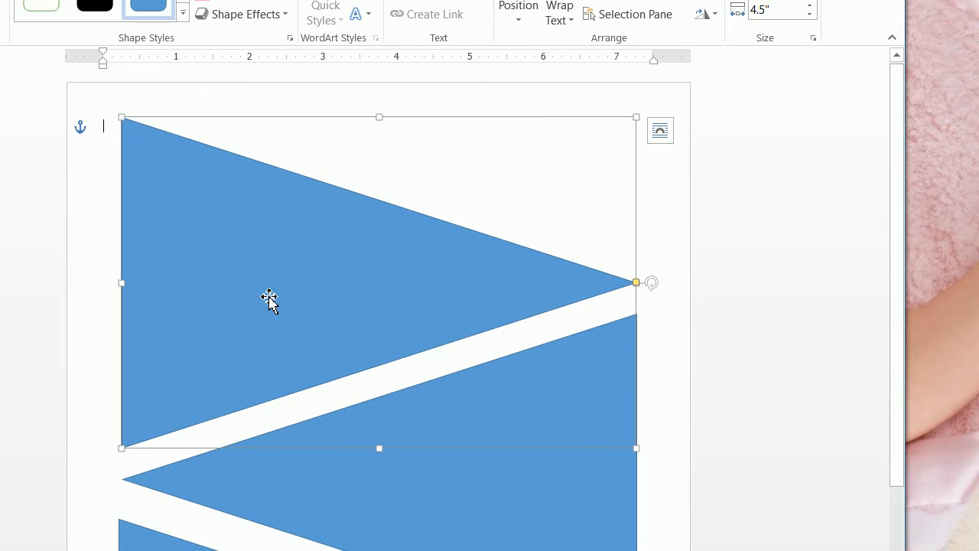
left_click(355, 460)
left_click(238, 550)
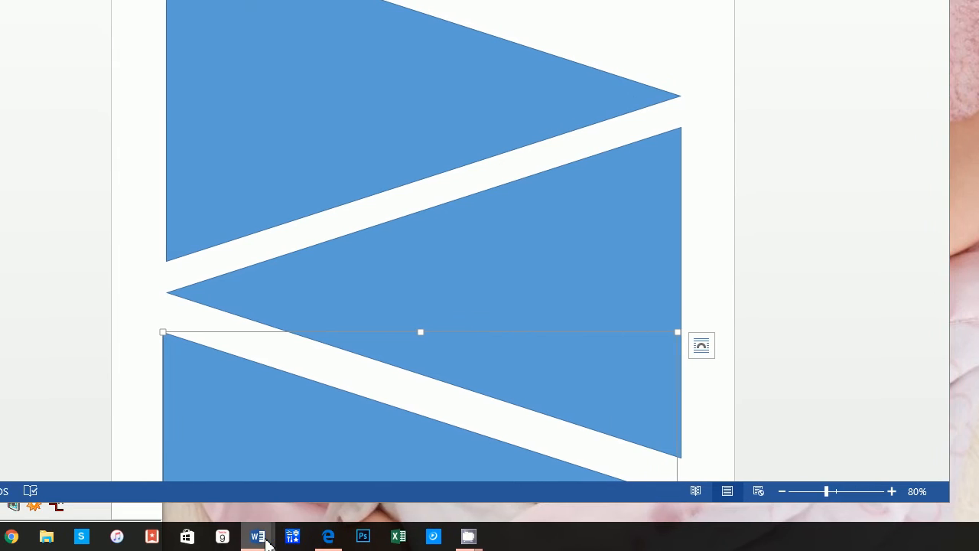
mouse_move(216, 536)
left_click(259, 507)
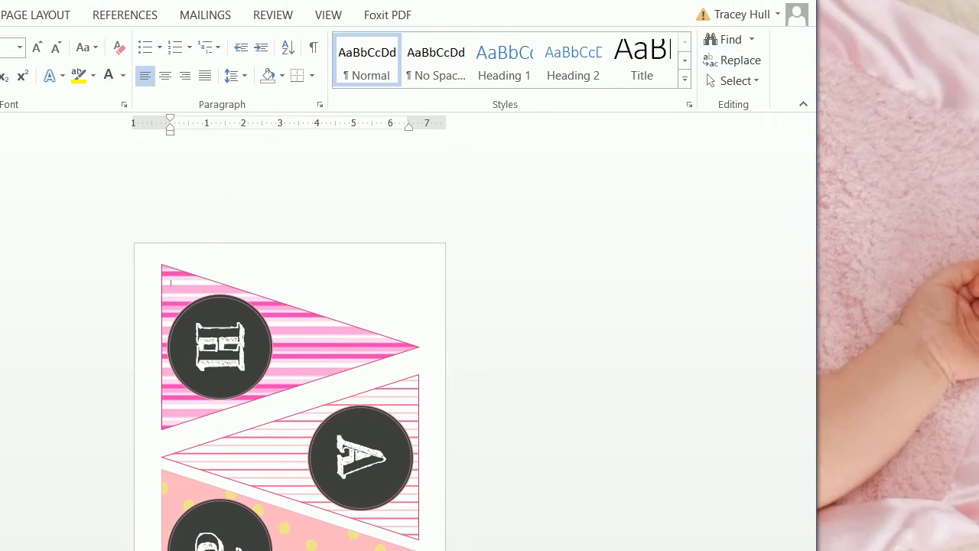
Step: Switch to the web browser and search Google Images for "pink and yellow stripe vertical"
left_click(261, 542)
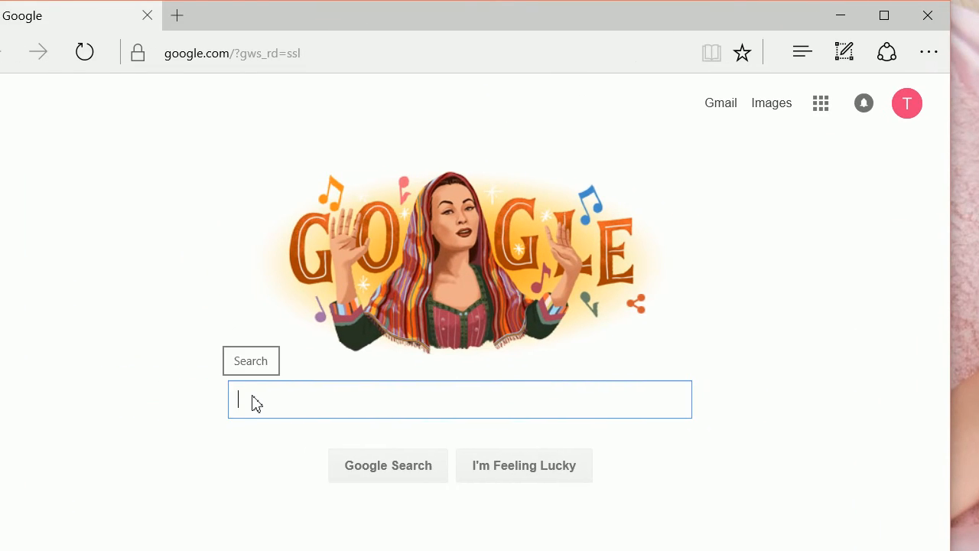
type("pink a")
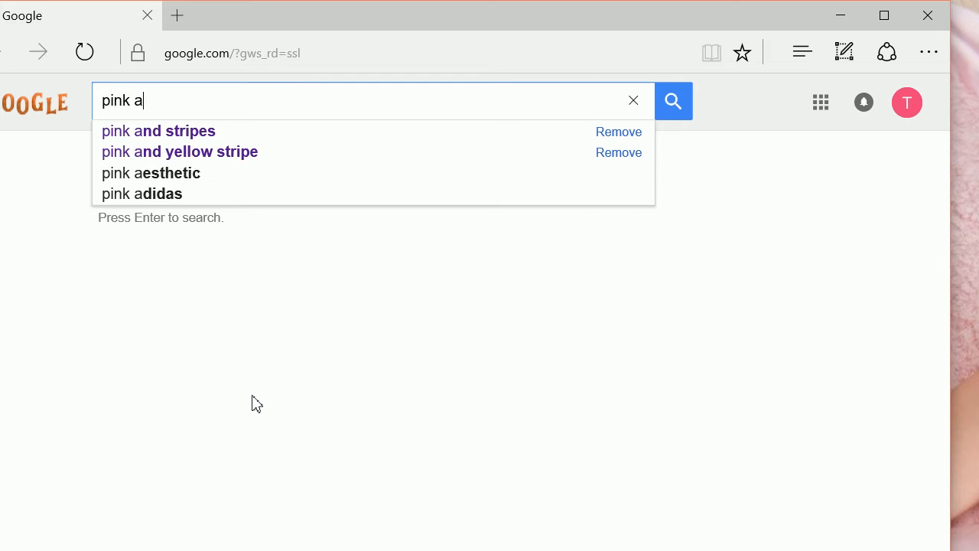
type("nd yellow srip")
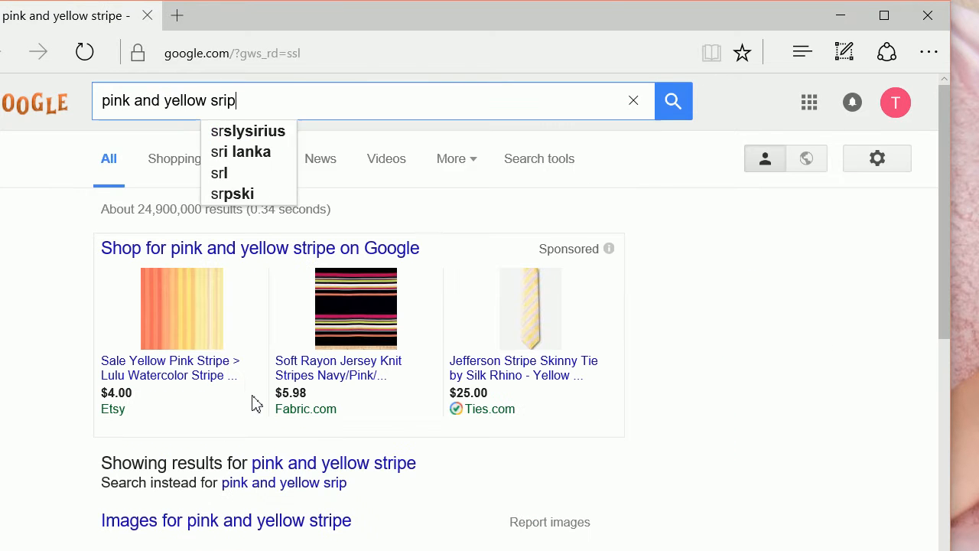
key("BackSpace")
key("BackSpace")
key("BackSpace")
type("trip v")
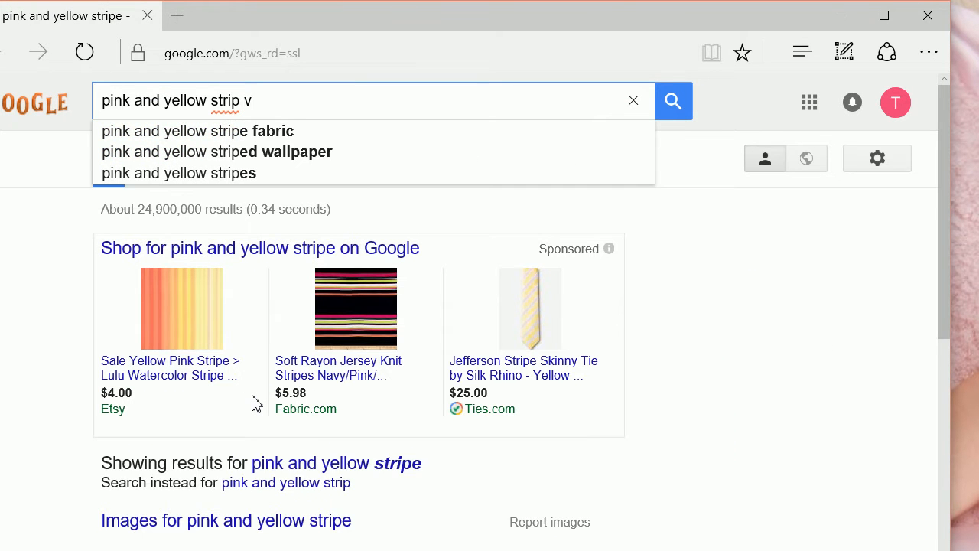
type("er")
key("BackSpace")
key("BackSpace")
key("BackSpace")
key("BackSpace")
key("BackSpace")
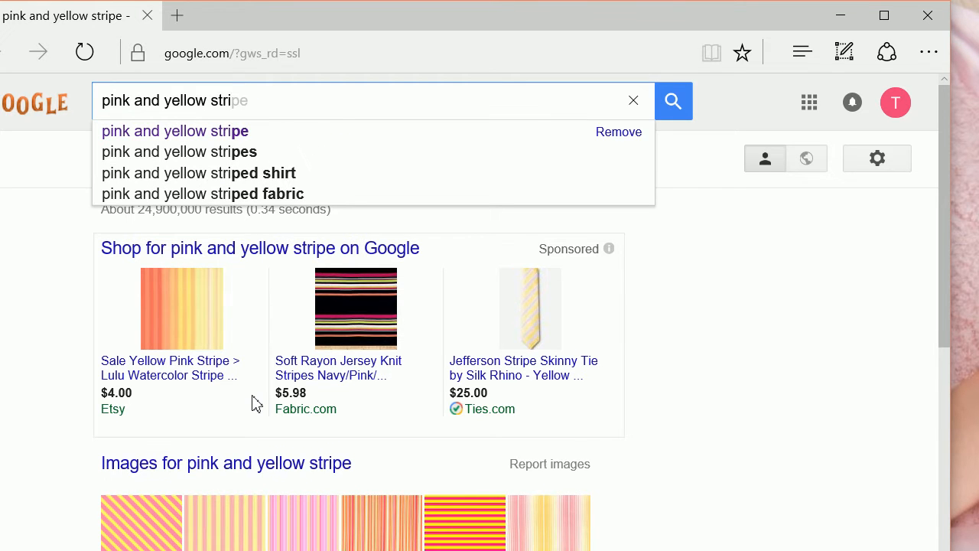
type("pe vert")
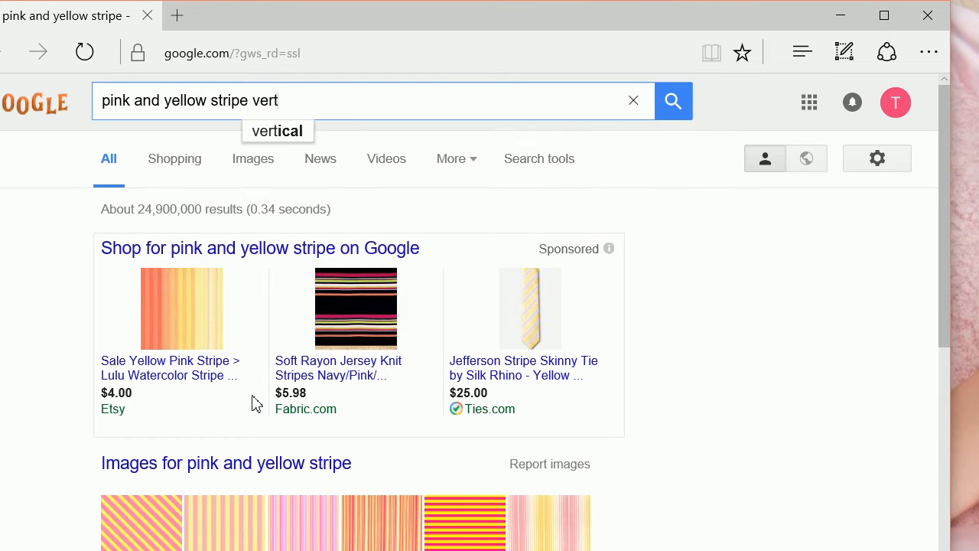
type("ical")
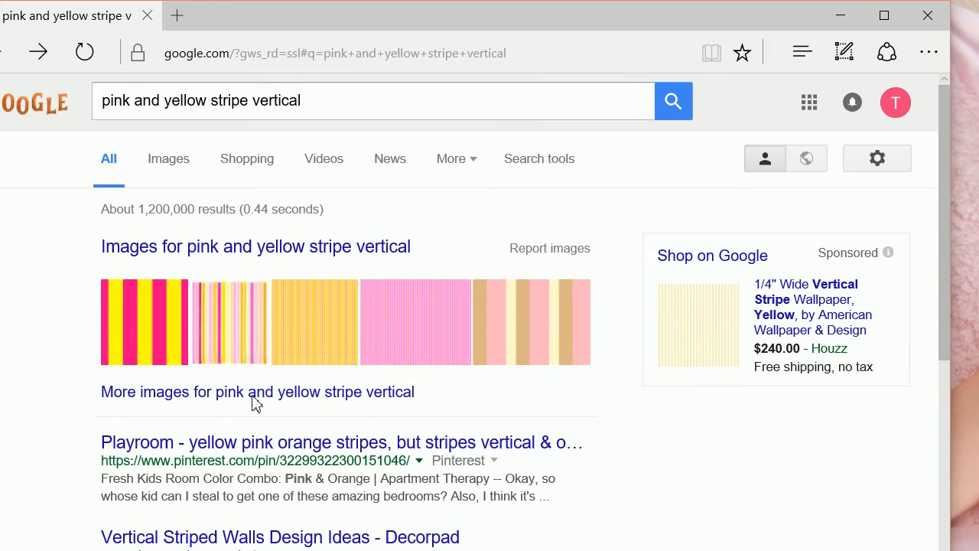
left_click(162, 160)
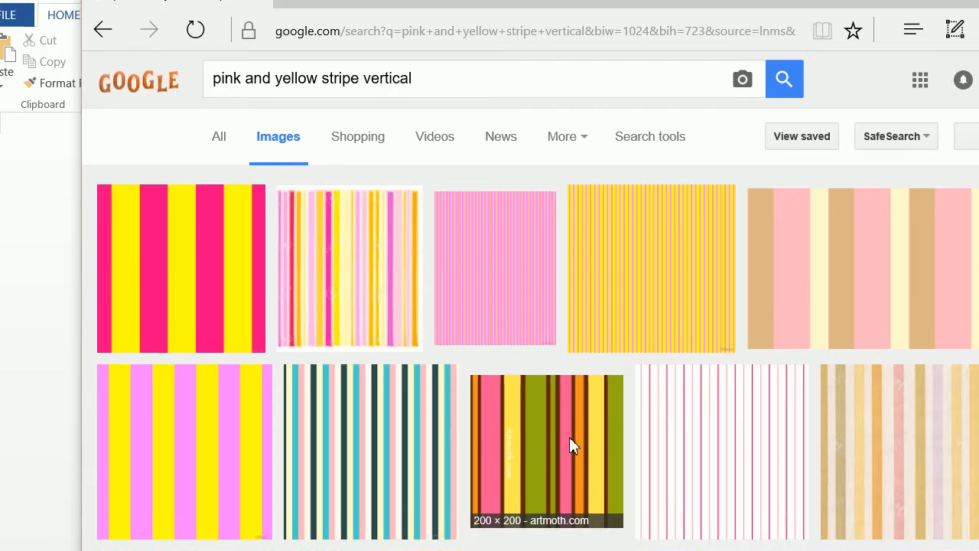
Step: Find the zingerbug.com pink vertical stripes image in the results and save it to the Desktop as pink_vertical_stripes in JPEG format
scroll(602, 444, "down", 5)
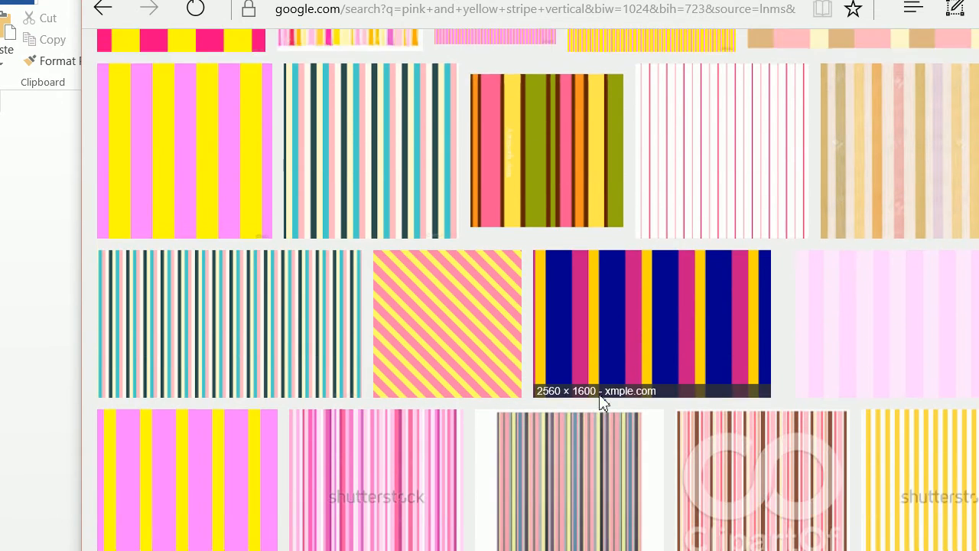
scroll(349, 407, "down", 3)
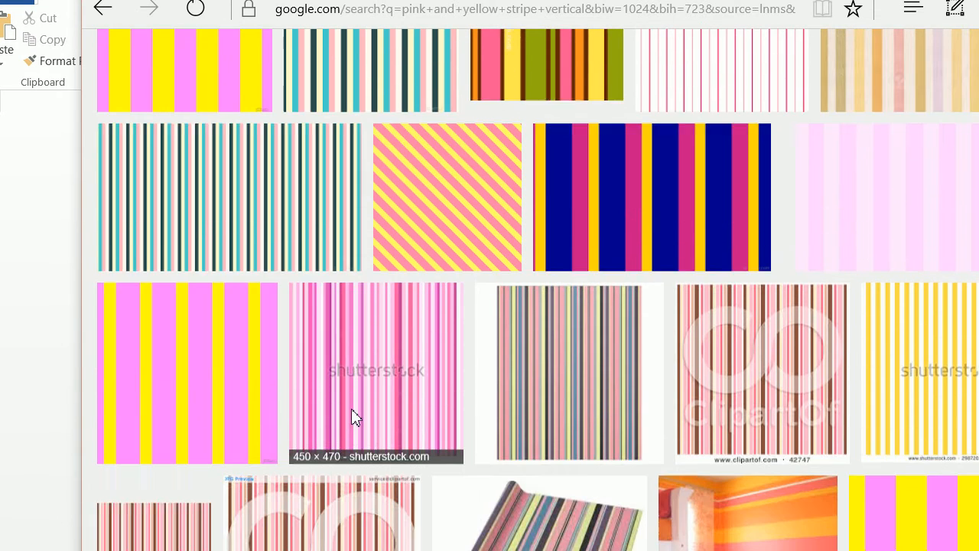
scroll(400, 375, "down", 8)
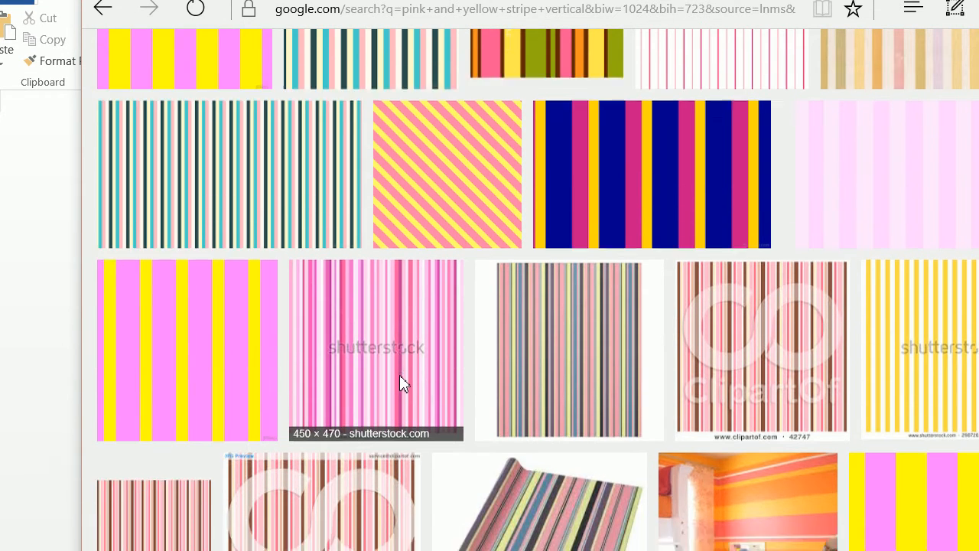
scroll(534, 408, "down", 10)
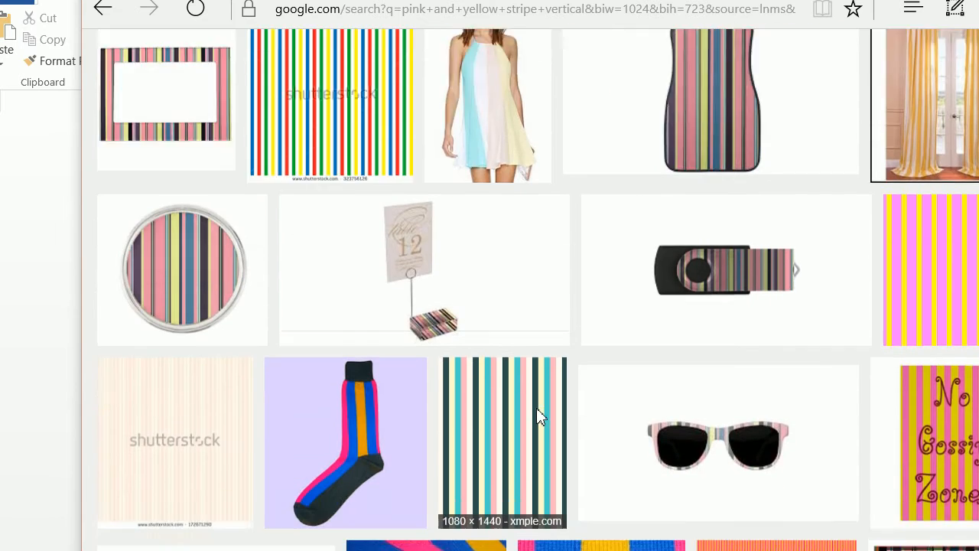
scroll(526, 403, "down", 5)
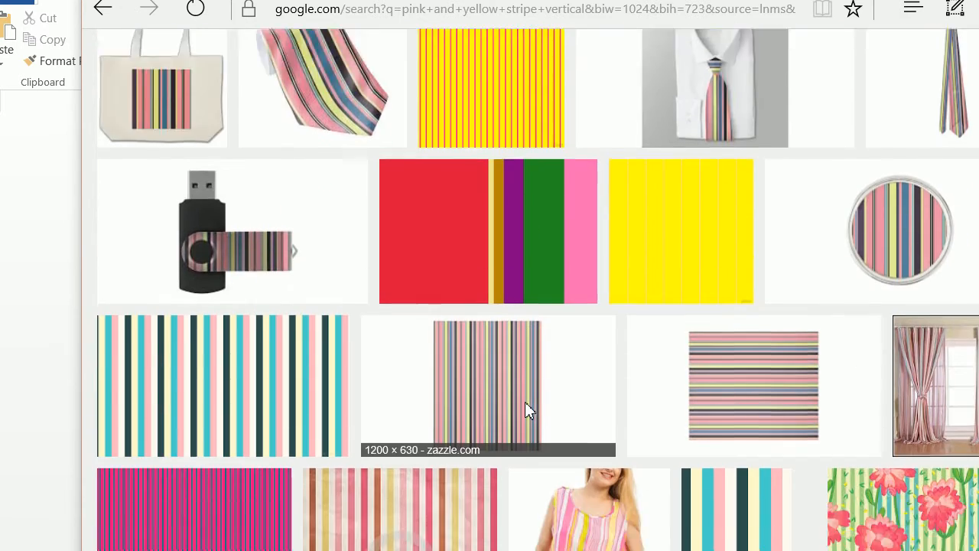
scroll(526, 403, "up", 2)
scroll(602, 411, "down", 2)
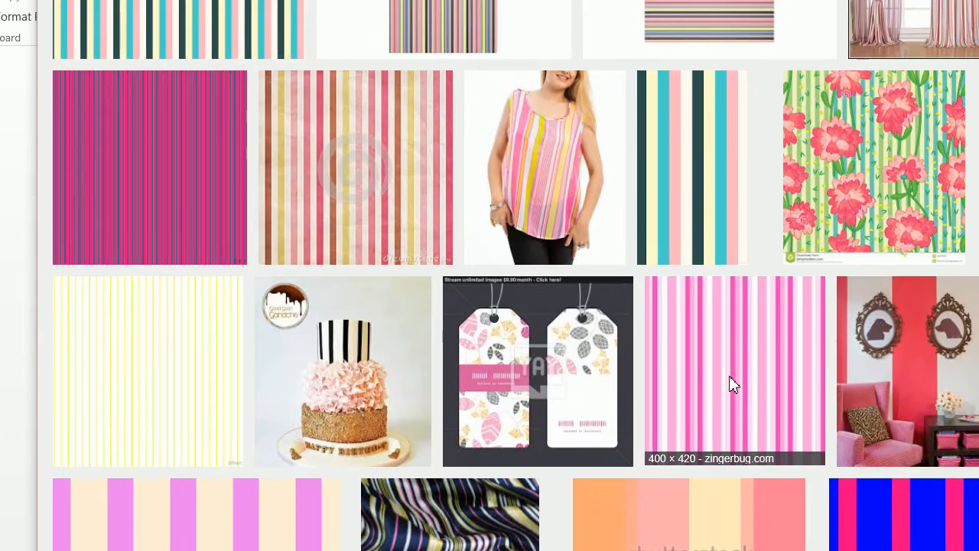
left_click(730, 377)
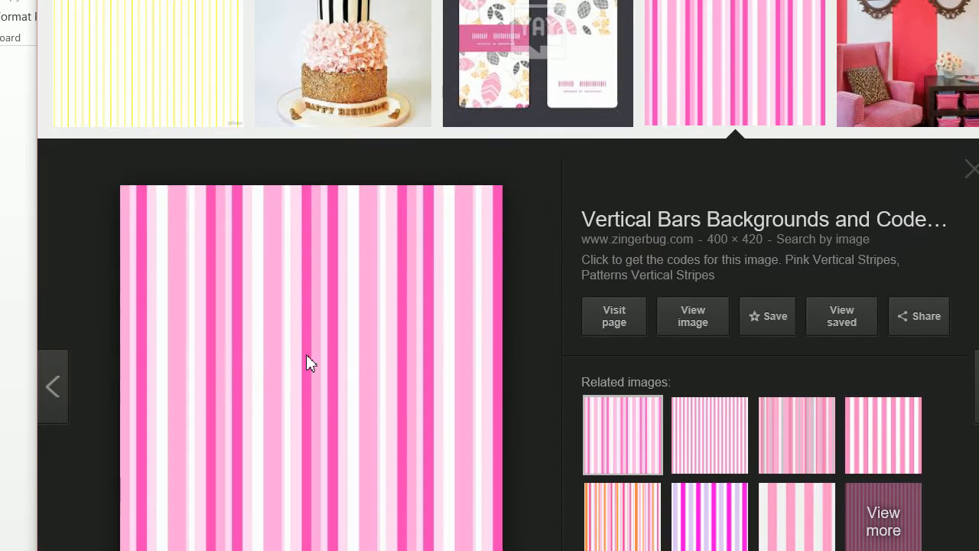
right_click(332, 363)
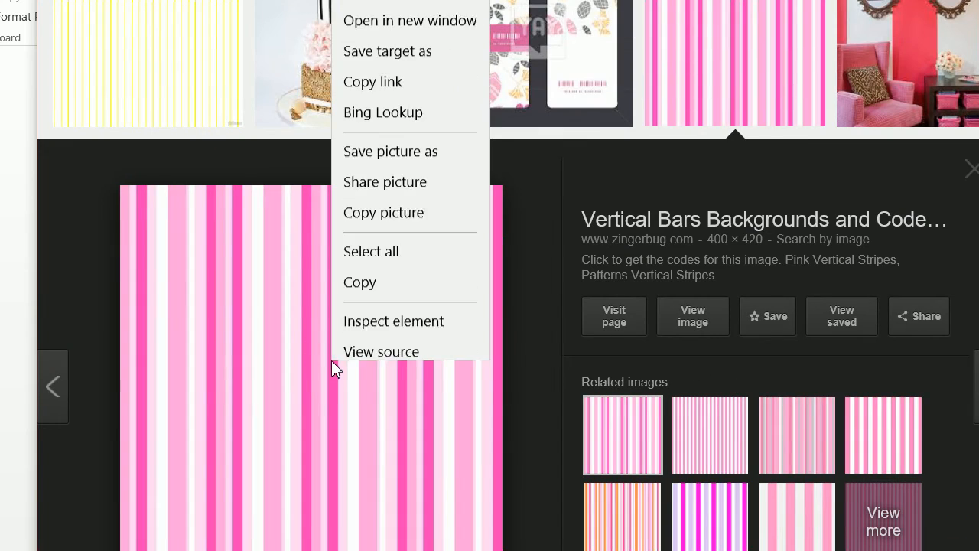
left_click(394, 138)
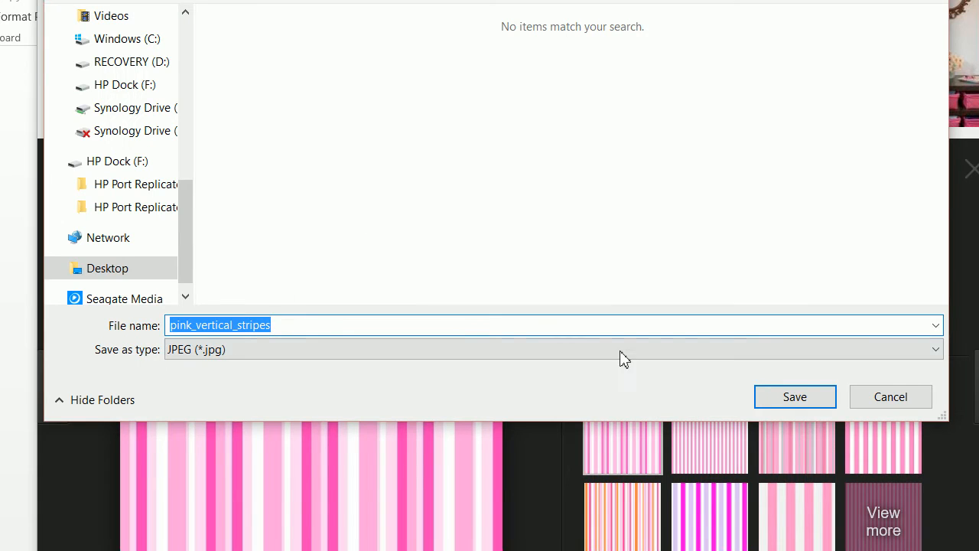
left_click(793, 396)
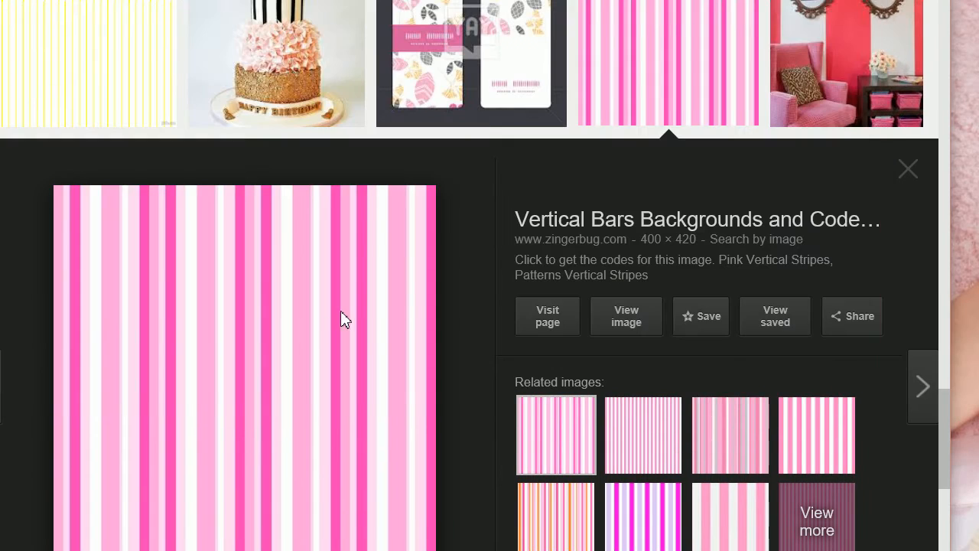
Step: Find the pinwhirls.com dark and light pink vertical stripe image and save it to the Desktop as babygirldkltpinkvertstripemed in PNG format
scroll(382, 314, "up", 7)
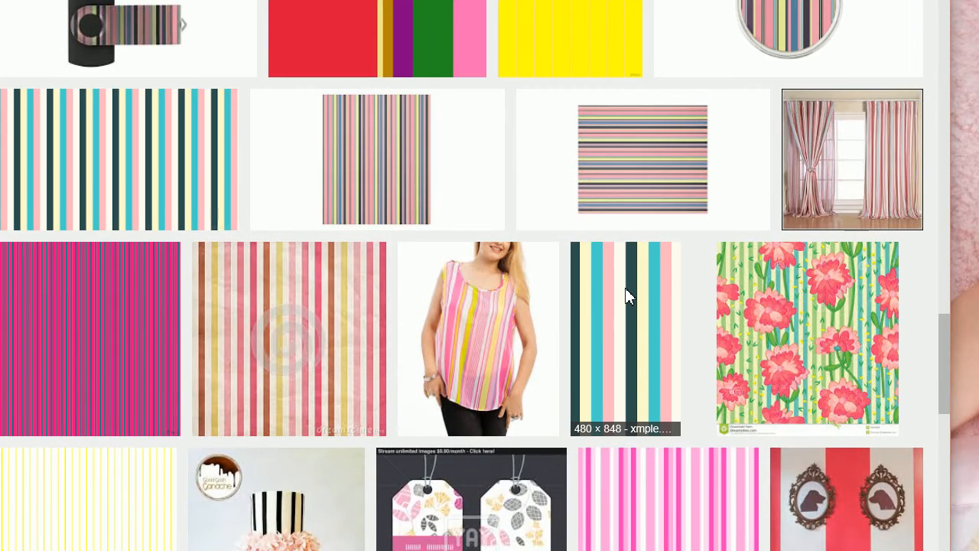
scroll(625, 288, "down", 5)
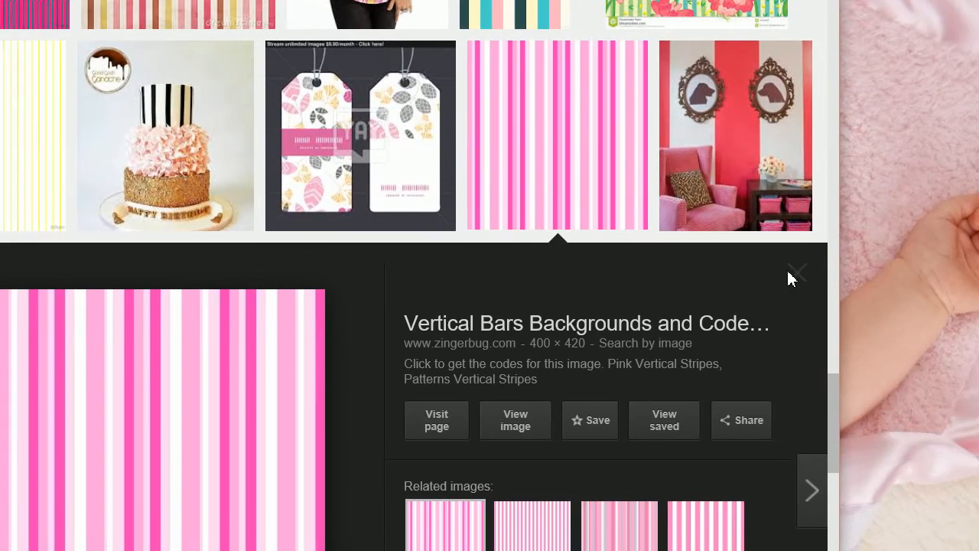
left_click(796, 277)
scroll(392, 250, "up", 6)
scroll(372, 271, "up", 18)
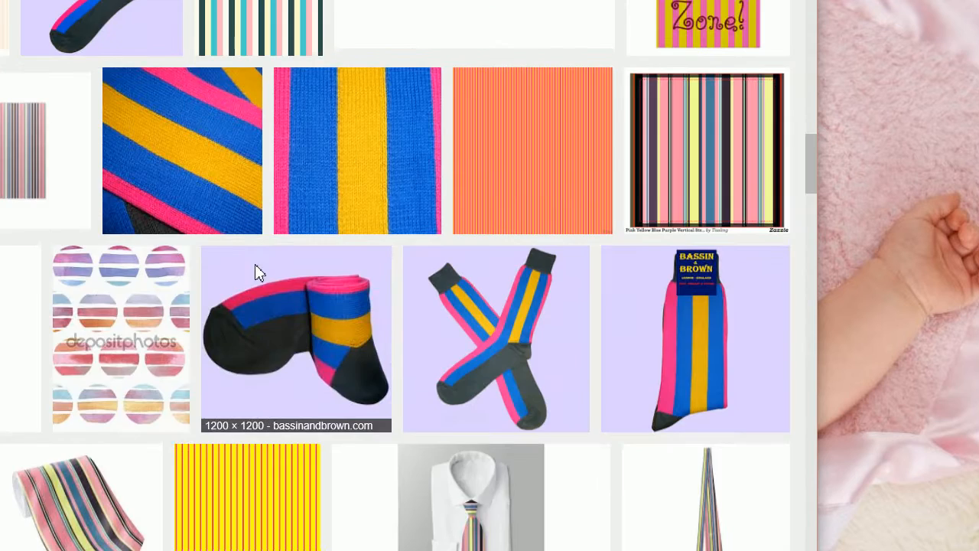
scroll(260, 298, "up", 3)
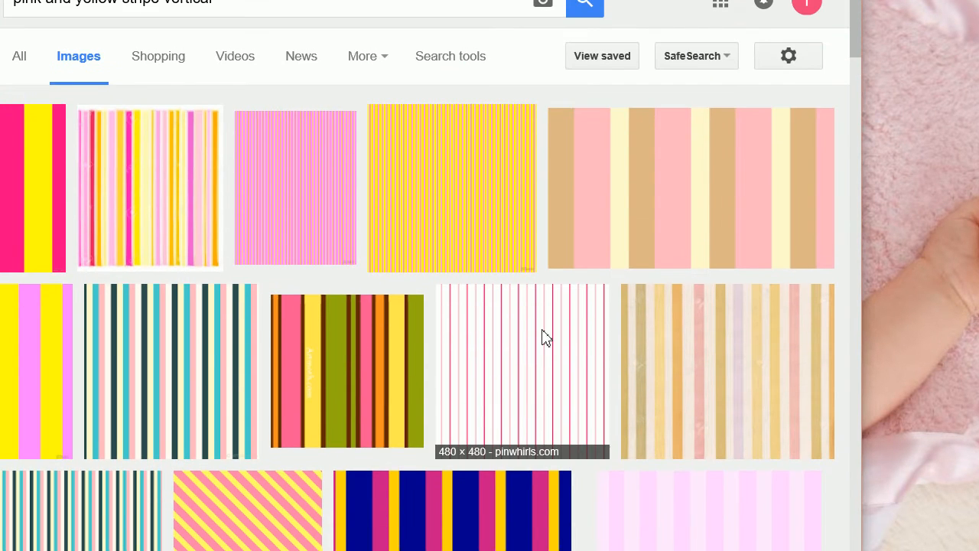
left_click(544, 337)
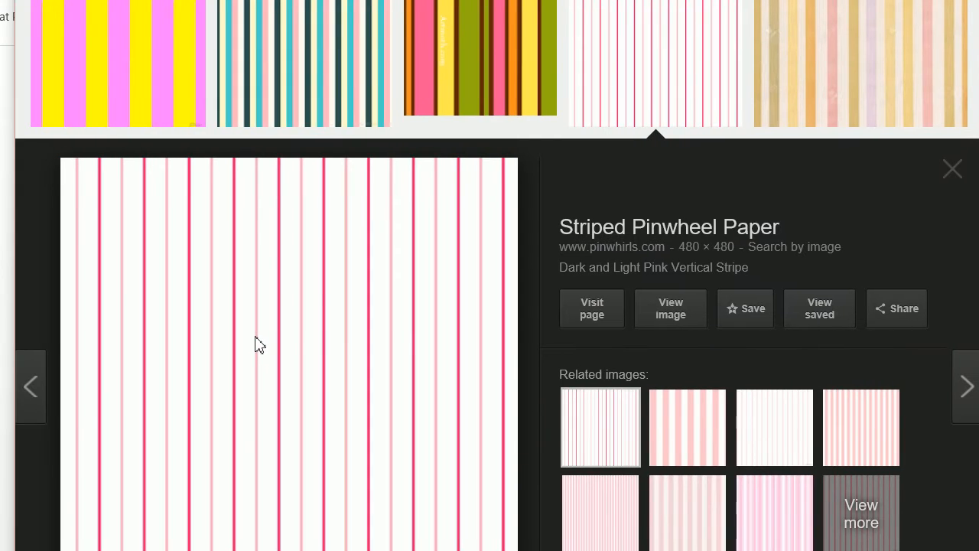
right_click(146, 344)
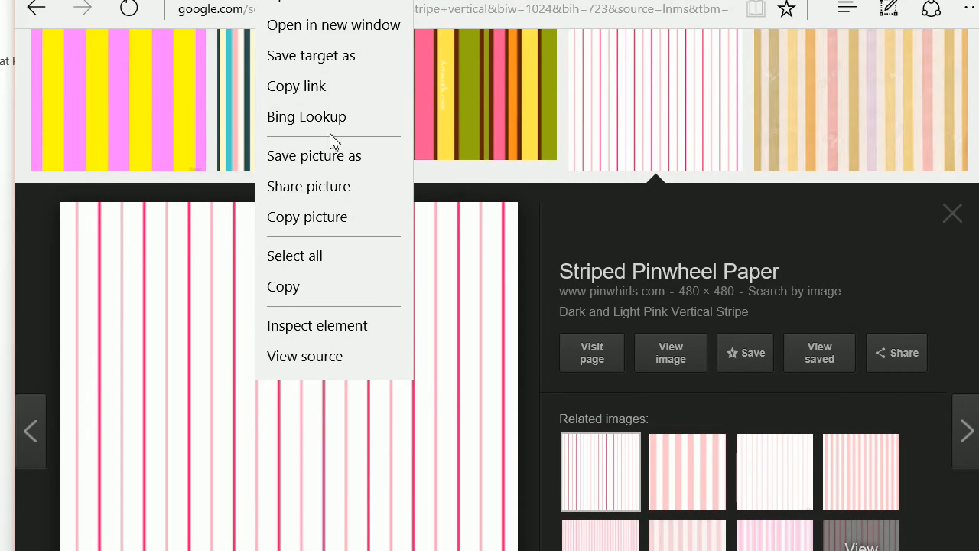
left_click(332, 159)
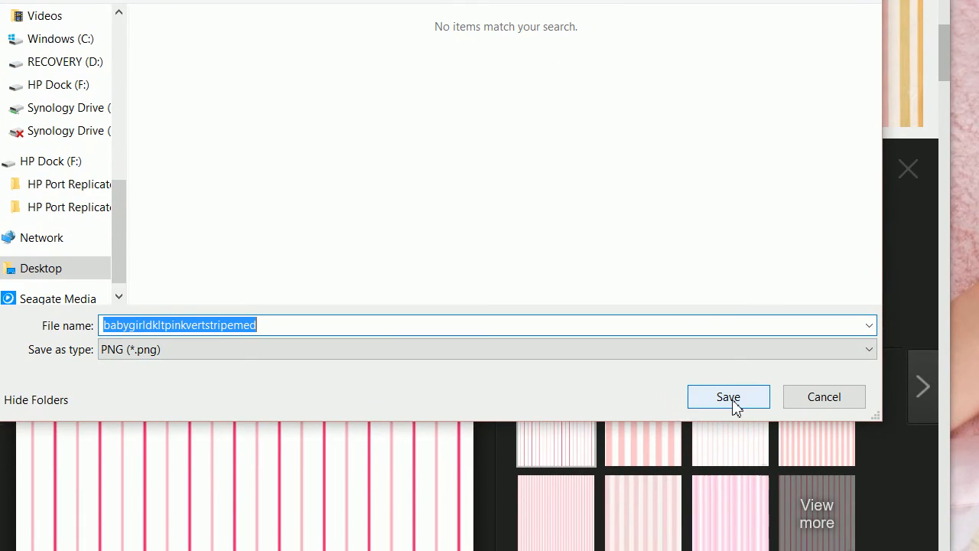
left_click(733, 398)
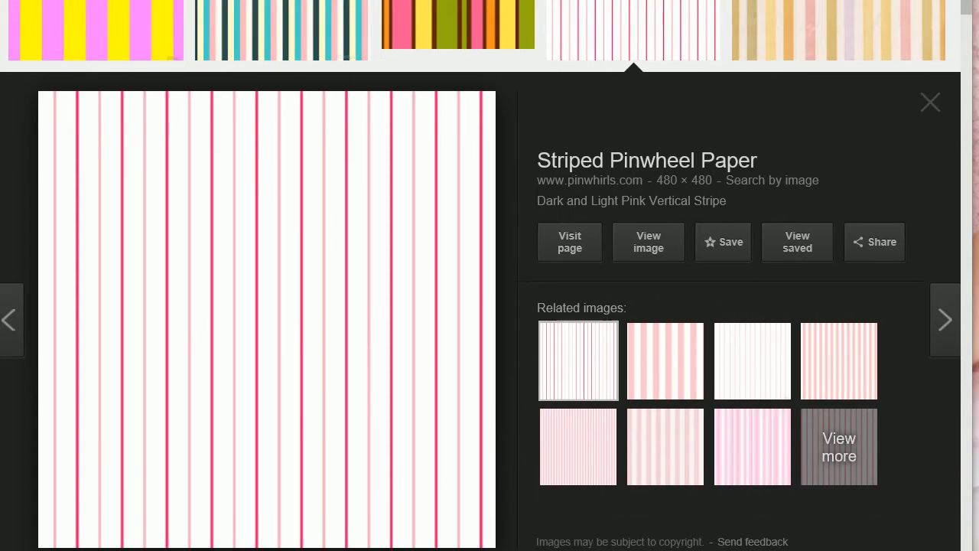
Step: Switch to the finished banner document in Word to check its pennant patterns, and return to the browser
mouse_move(263, 546)
left_click(183, 494)
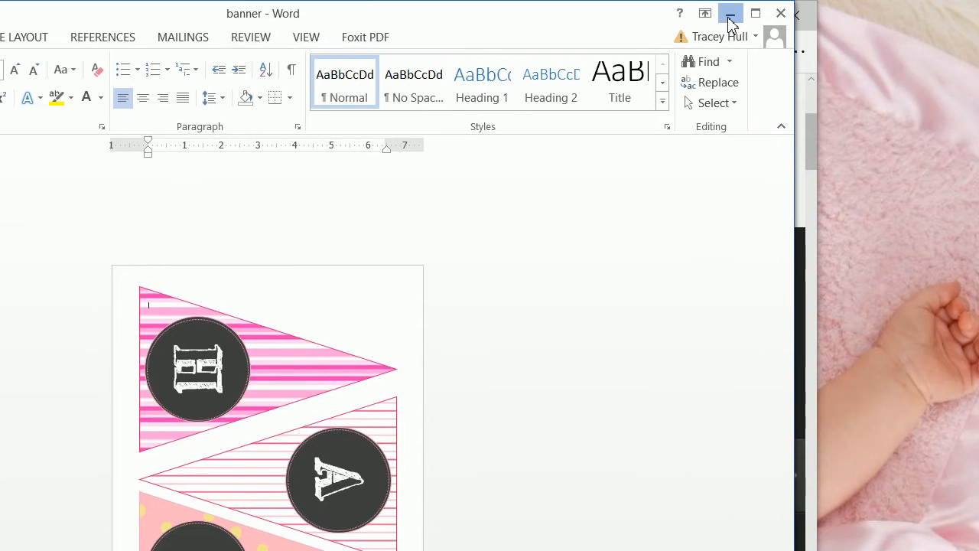
left_click(731, 16)
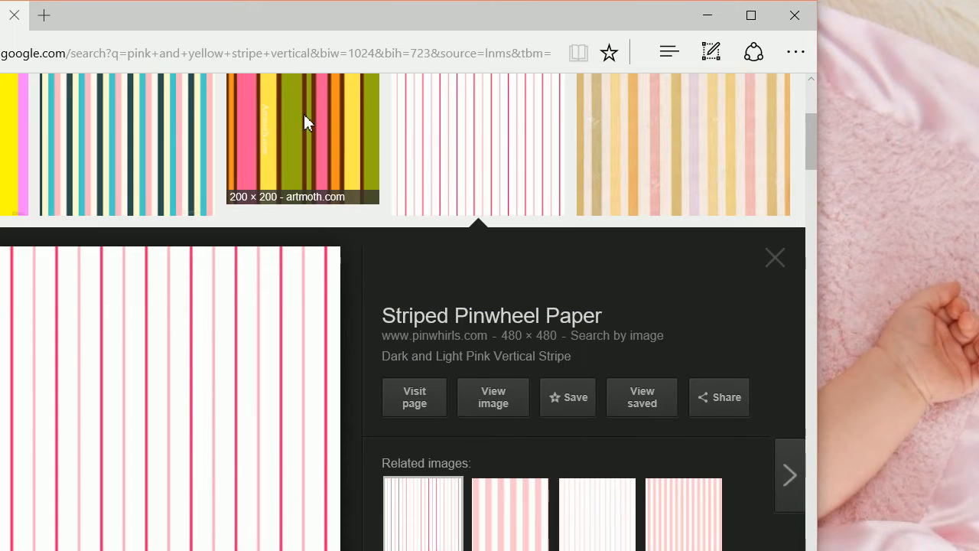
Step: Load the google.com home page in the current browser tab
left_click(245, 61)
type("p")
key("BackSpace")
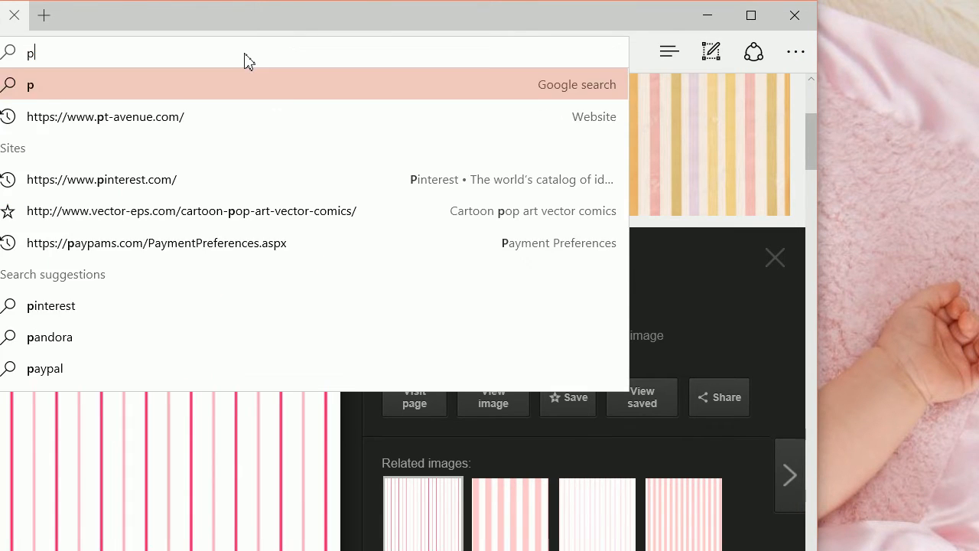
key("BackSpace")
type("google.com")
key("Return")
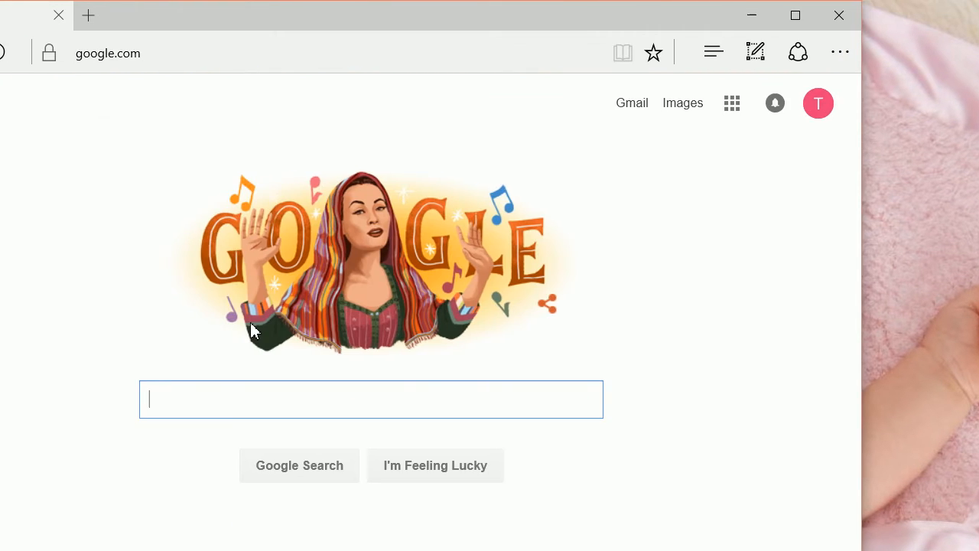
Step: Search Google Images for "pink and yellow polka dot"
type("pink and yellow poi")
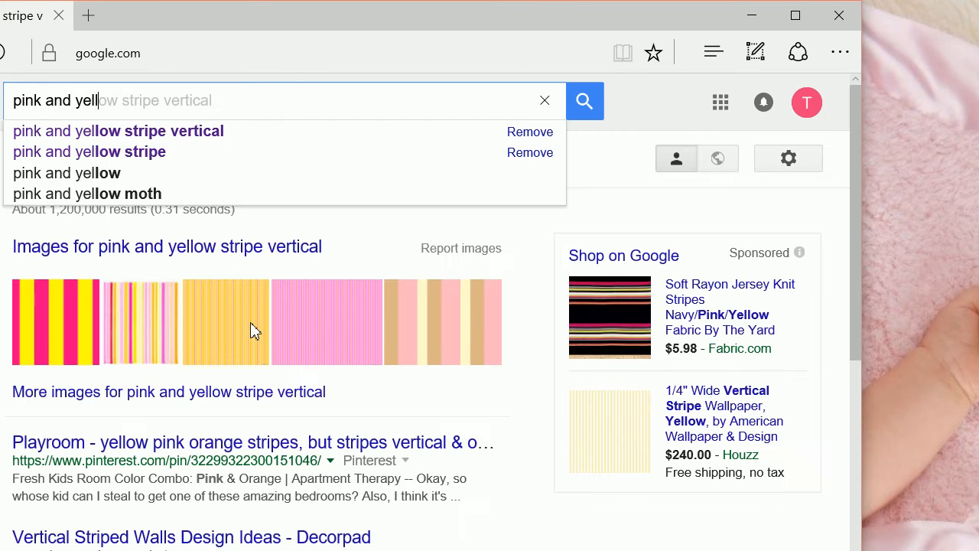
key("BackSpace")
key("BackSpace")
type("o")
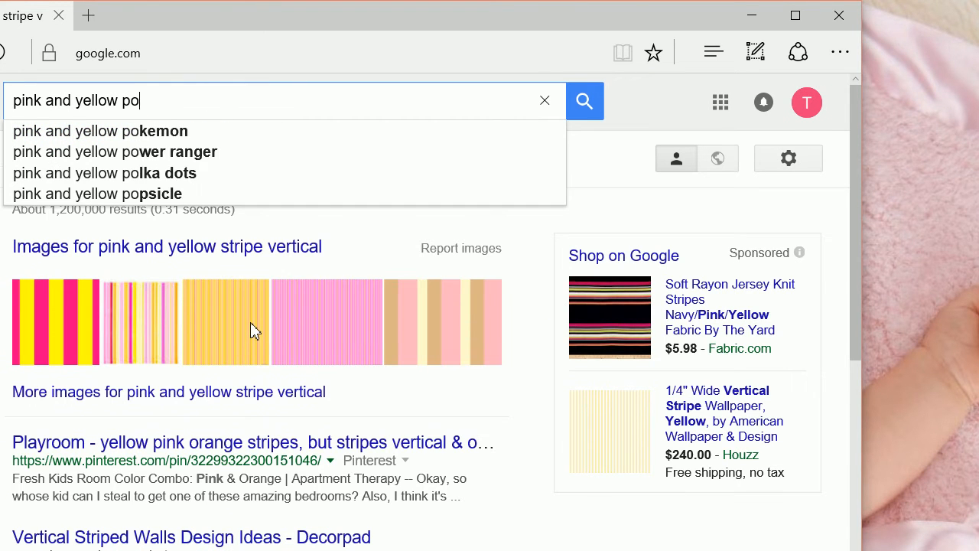
type("lka dot")
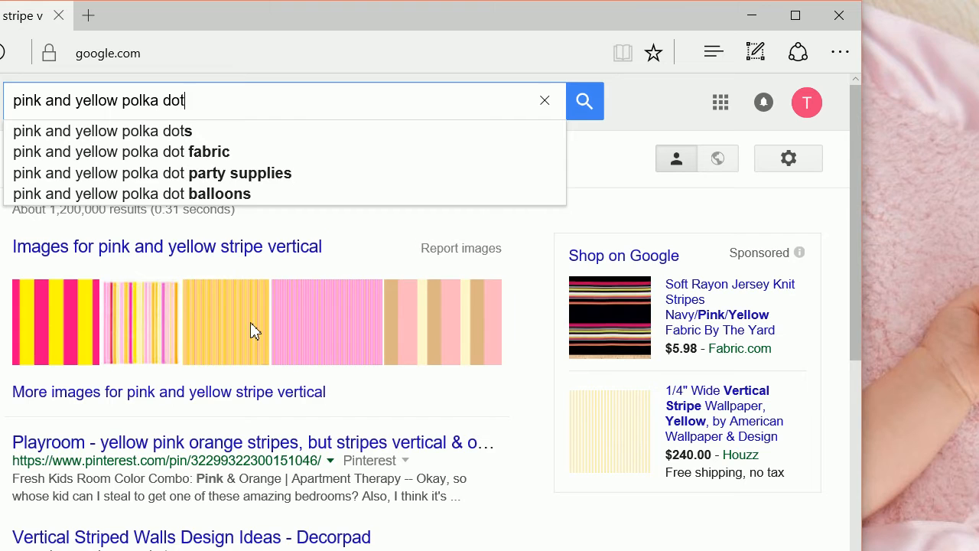
key("Return")
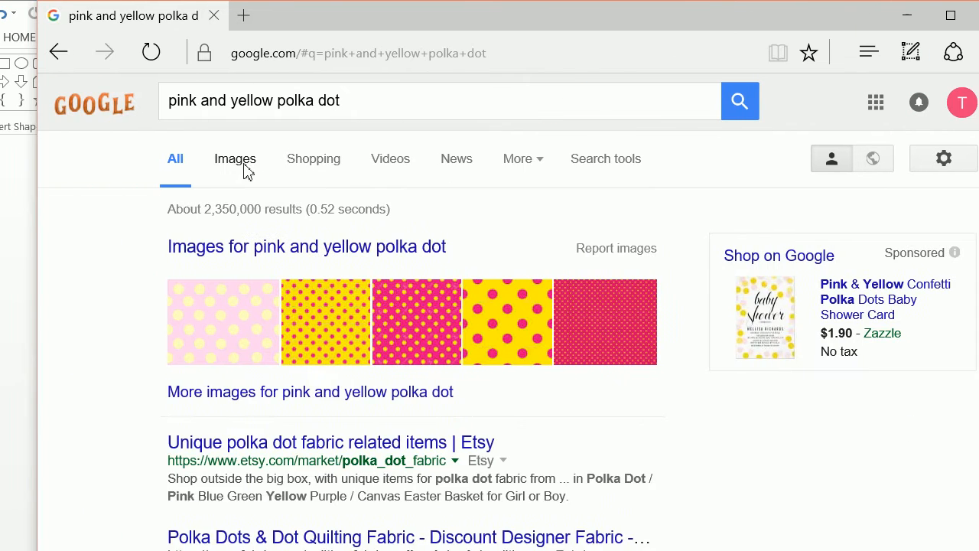
left_click(85, 160)
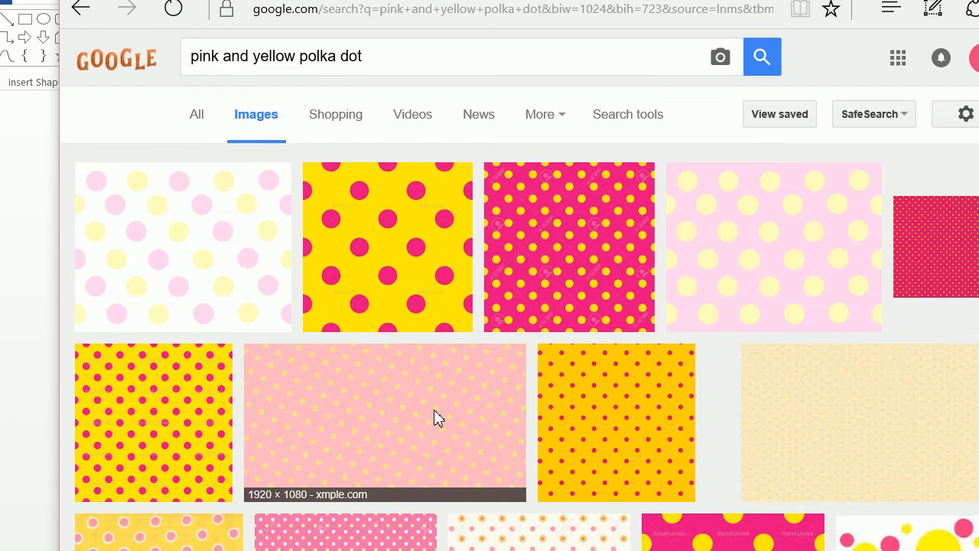
Step: Save the xmple.com light pink image with yellow dots to the Desktop's banner folder in PNG format, keeping the suggested file name
left_click(435, 410)
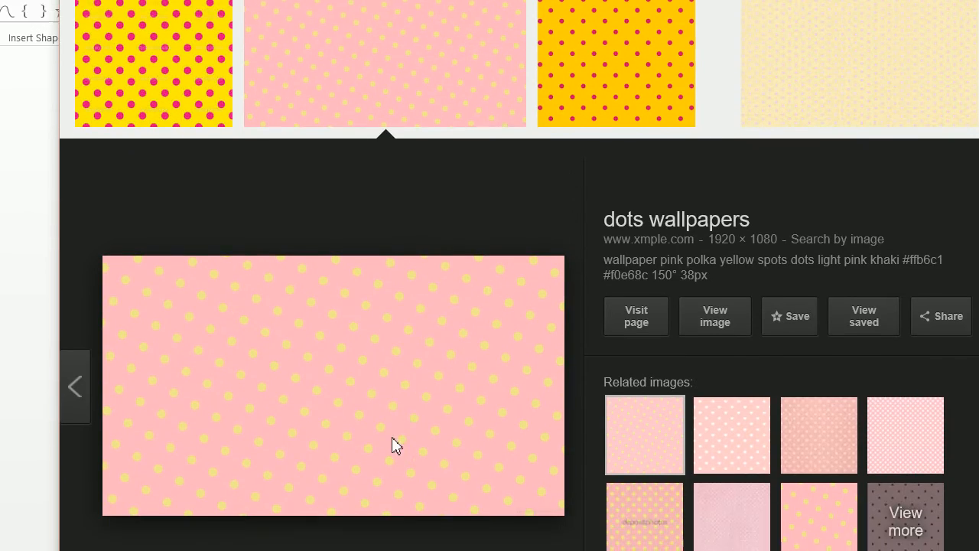
right_click(394, 363)
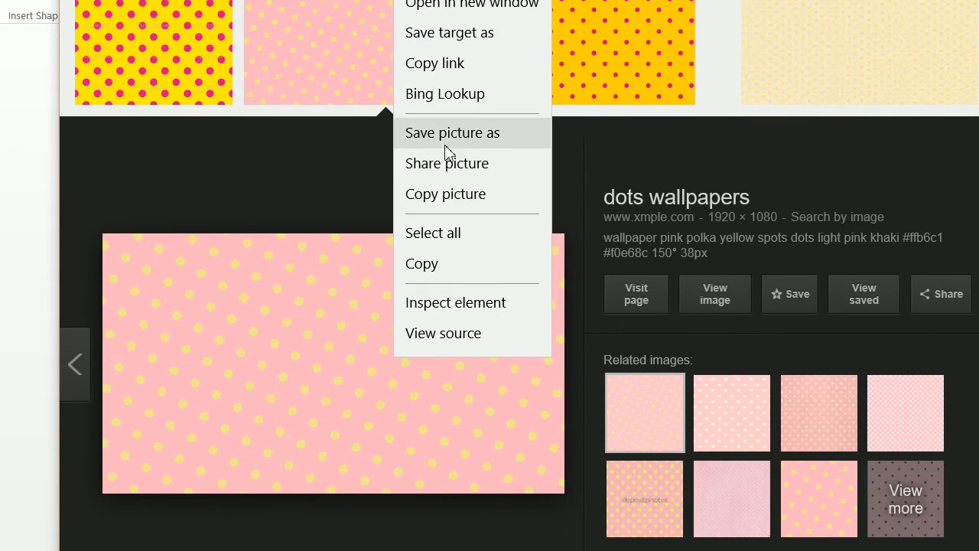
left_click(448, 140)
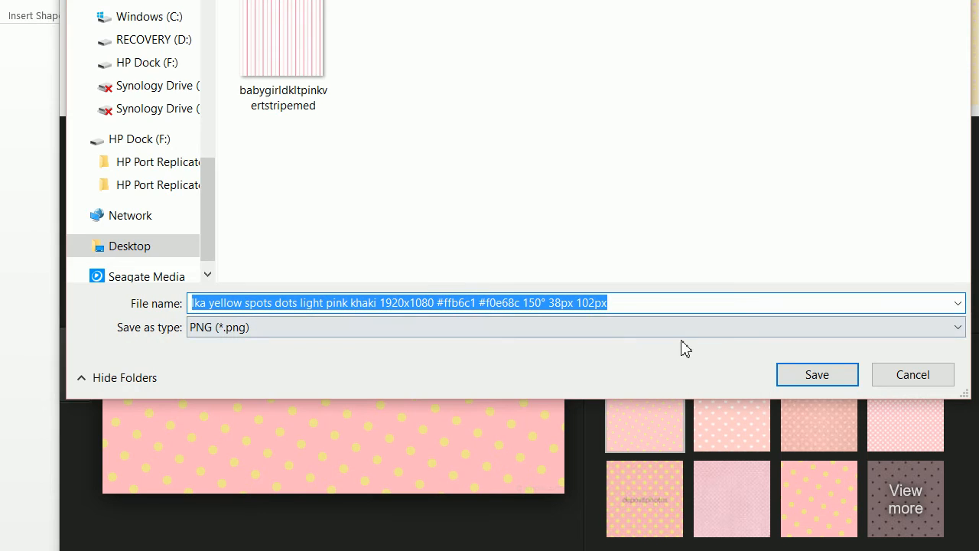
left_click(773, 374)
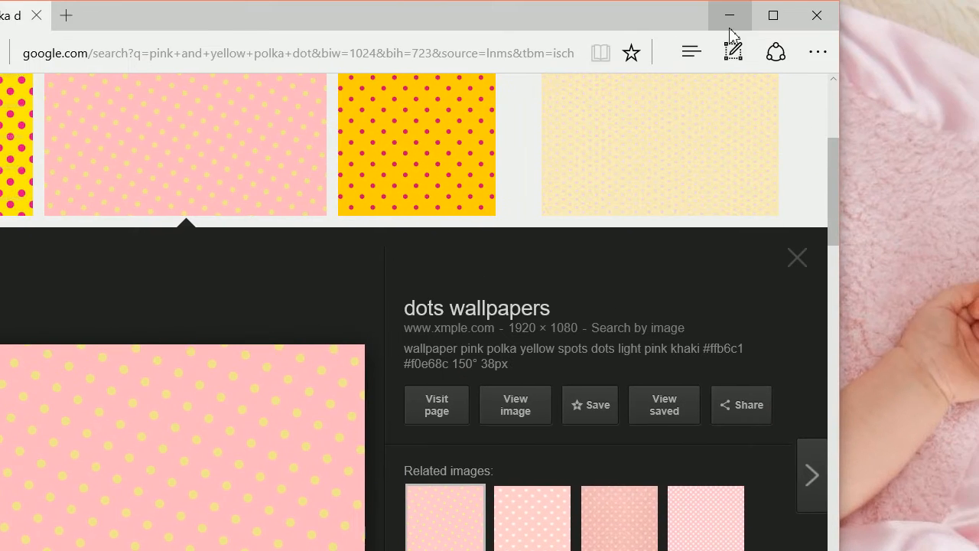
Step: Switch to the Word document and fill the top triangle with the picture babygirldkltpinkvertstripemed from the banner folder
left_click(728, 15)
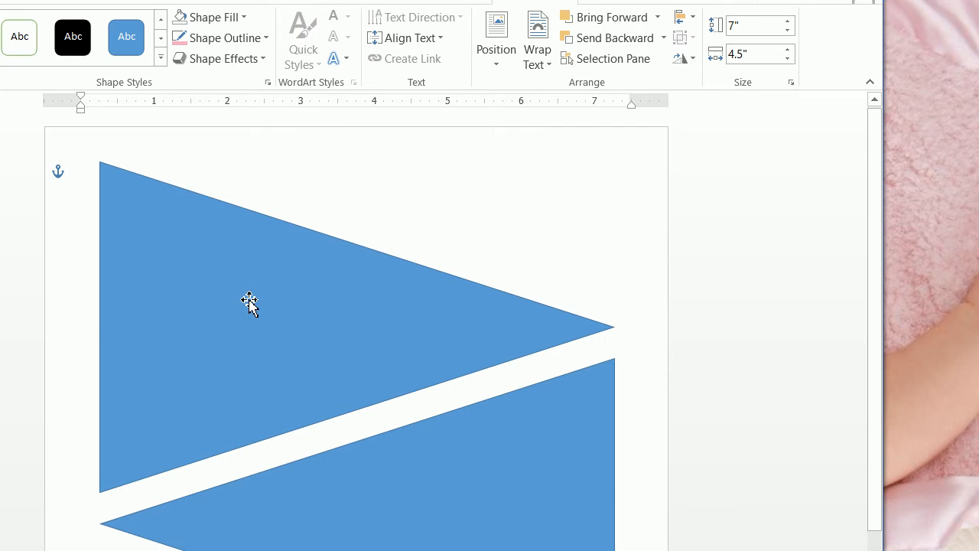
left_click(249, 303)
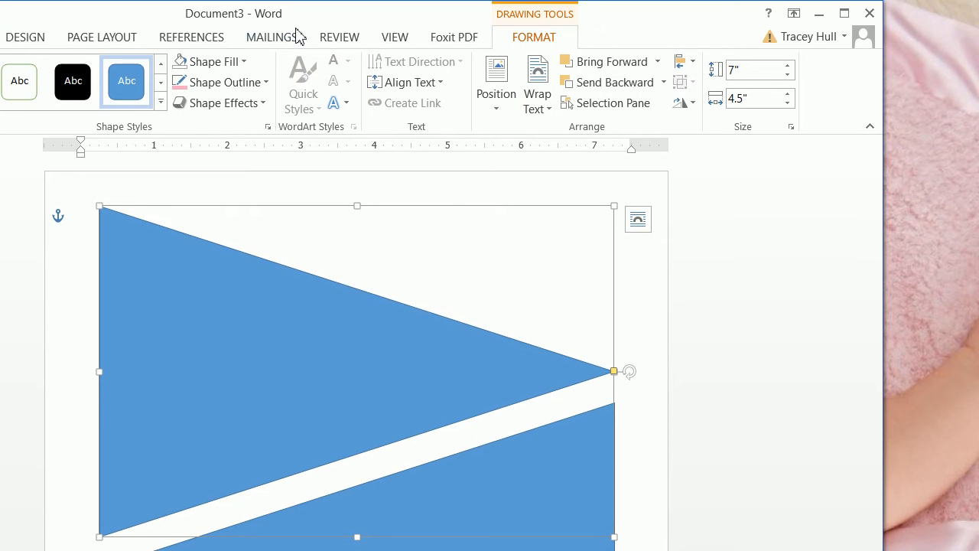
left_click(237, 62)
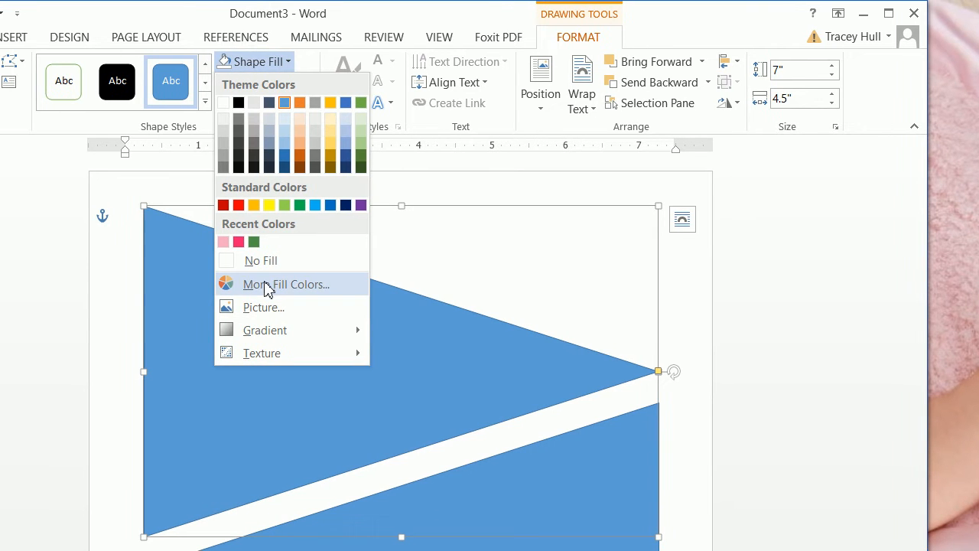
left_click(328, 312)
left_click(376, 317)
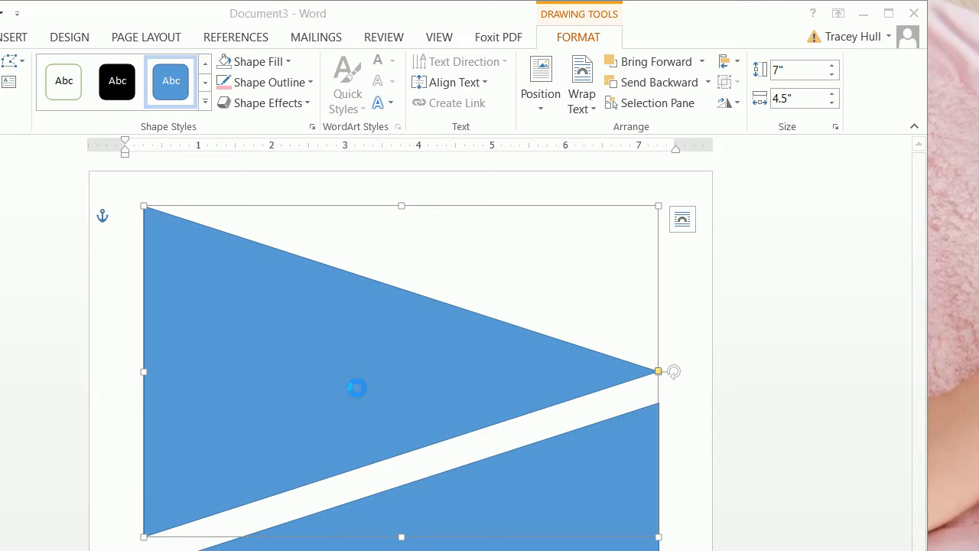
left_click(126, 177)
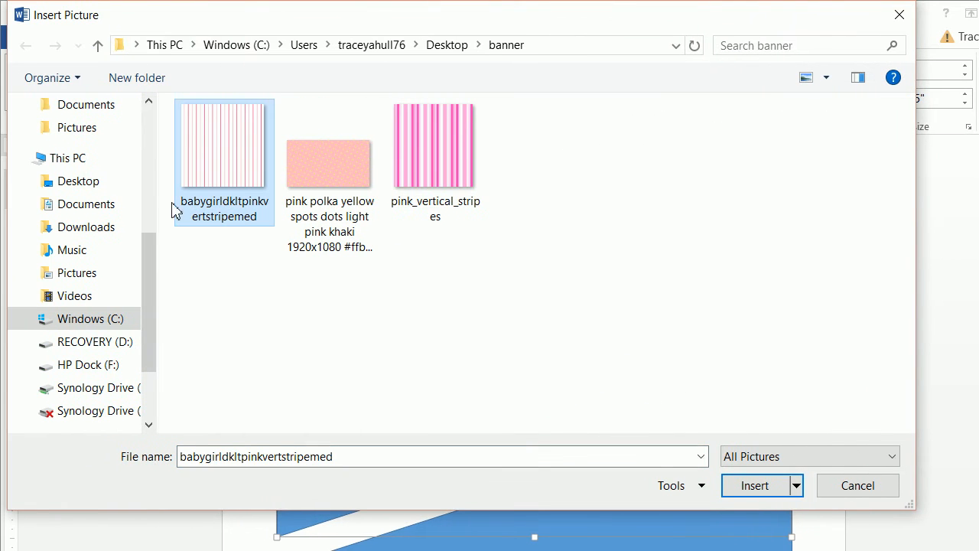
left_click(736, 485)
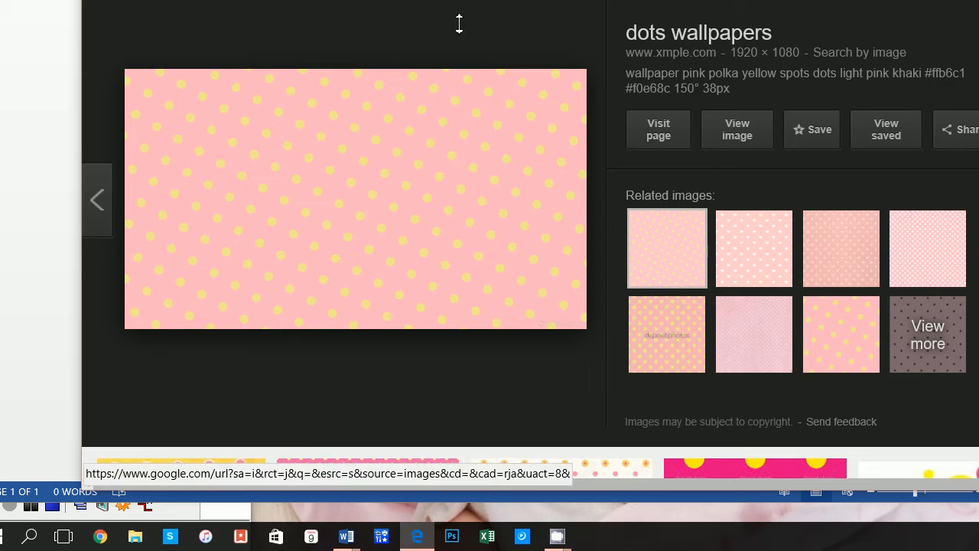
Step: In the browser, go back to the "pink and yellow stripe vertical" results, check the pinwhirls.com stripe image's direction, and return to Word
left_click(124, 54)
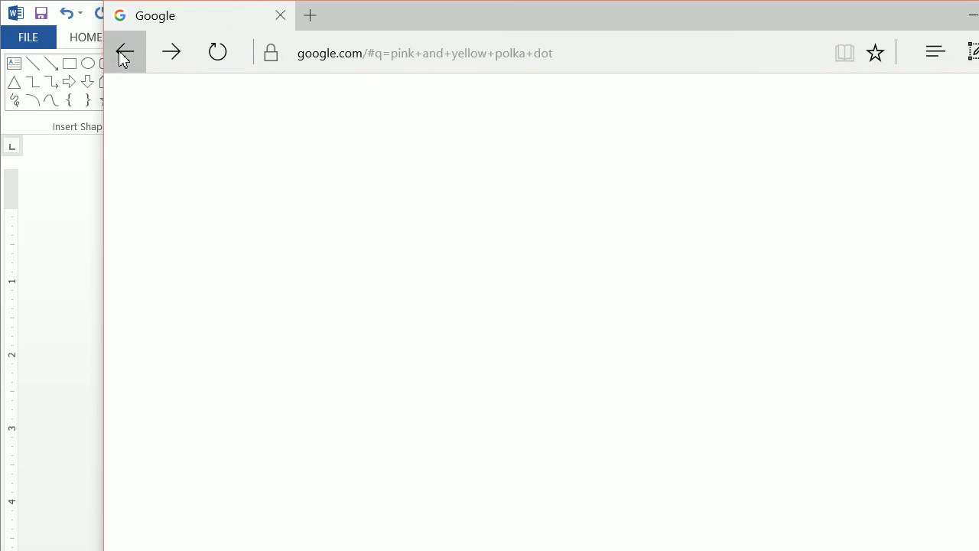
left_click(124, 53)
left_click(124, 54)
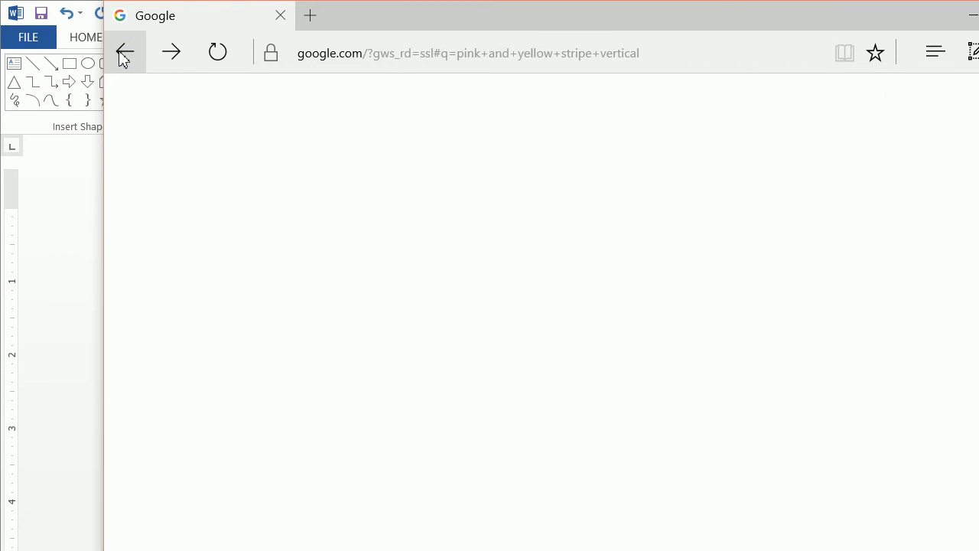
left_click(170, 52)
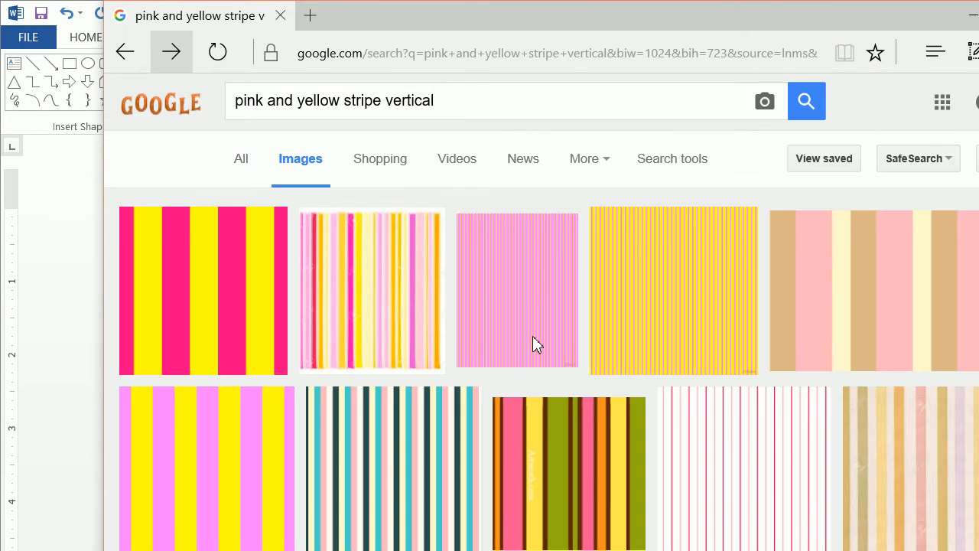
left_click(706, 474)
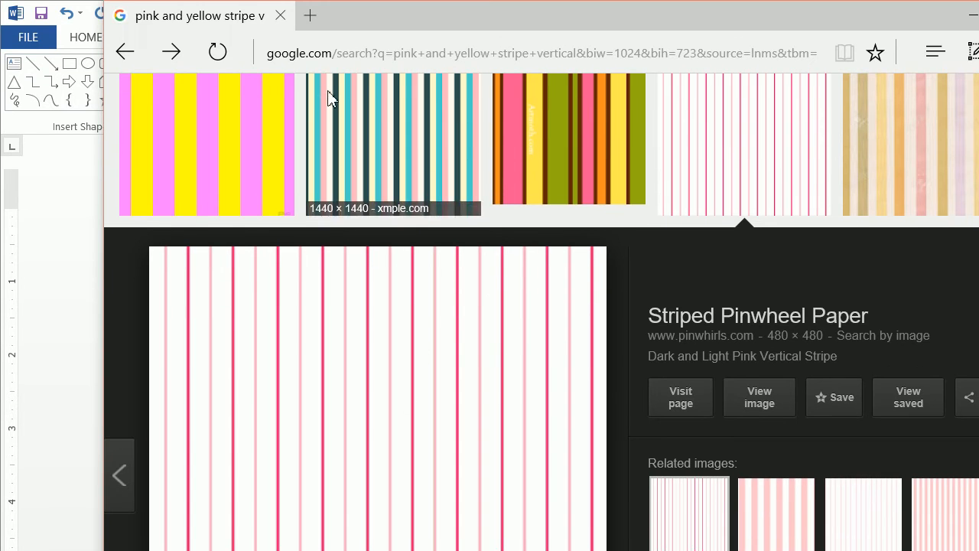
left_click(59, 212)
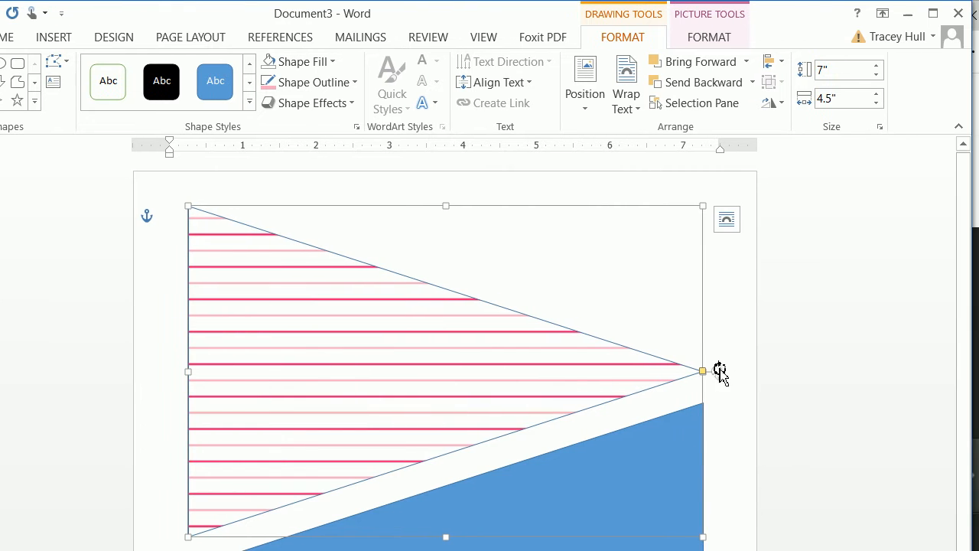
Step: Try rotating the striped top triangle and look over the triangles below it
left_click_drag(719, 368, 622, 371)
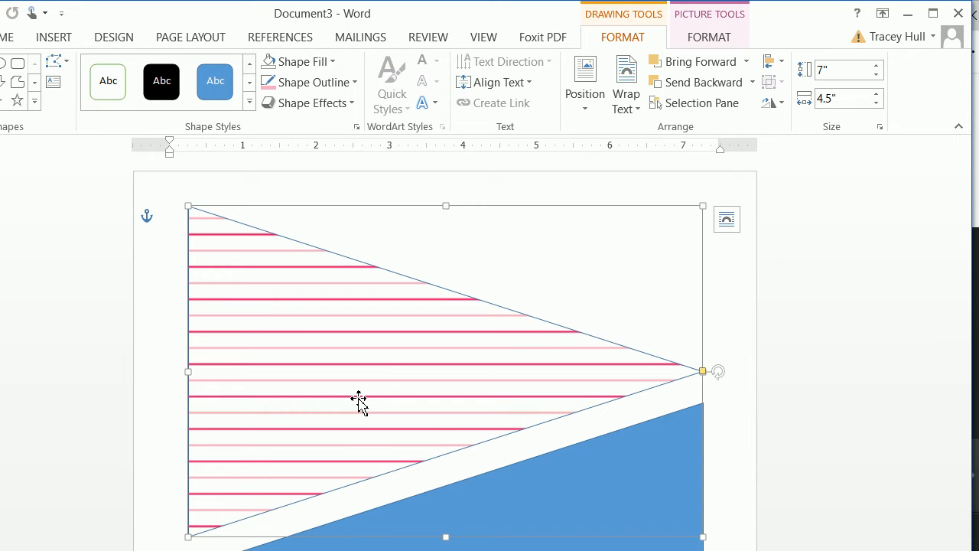
scroll(362, 400, "down", 3)
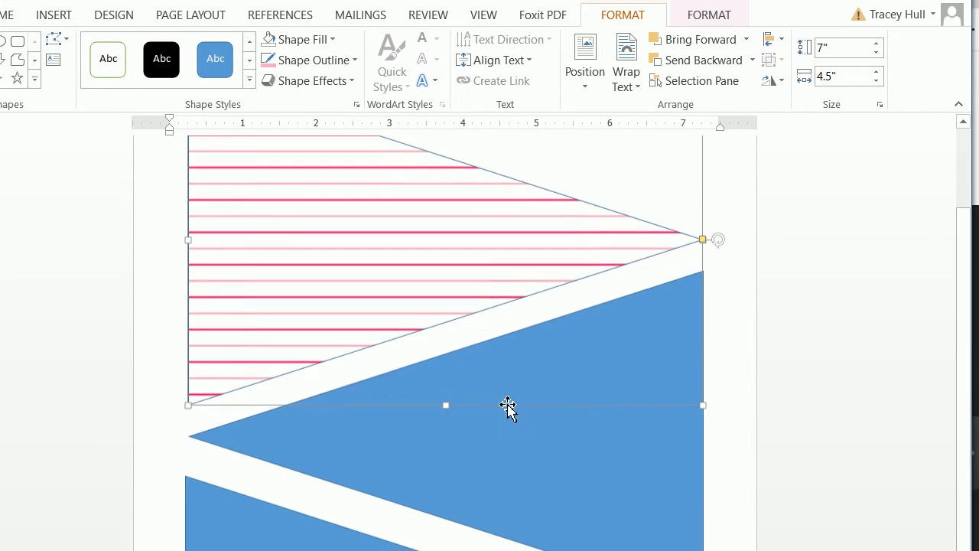
left_click(643, 504)
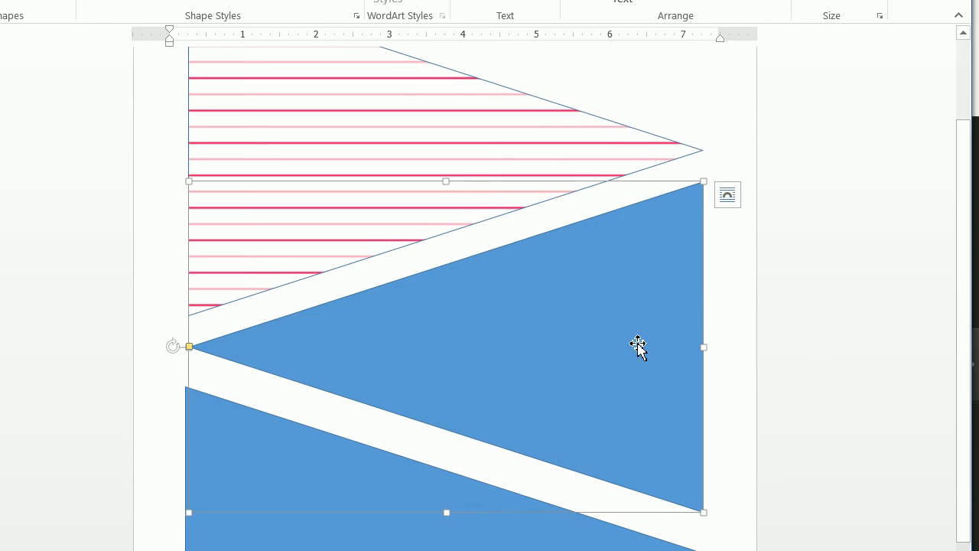
scroll(638, 345, "up", 3)
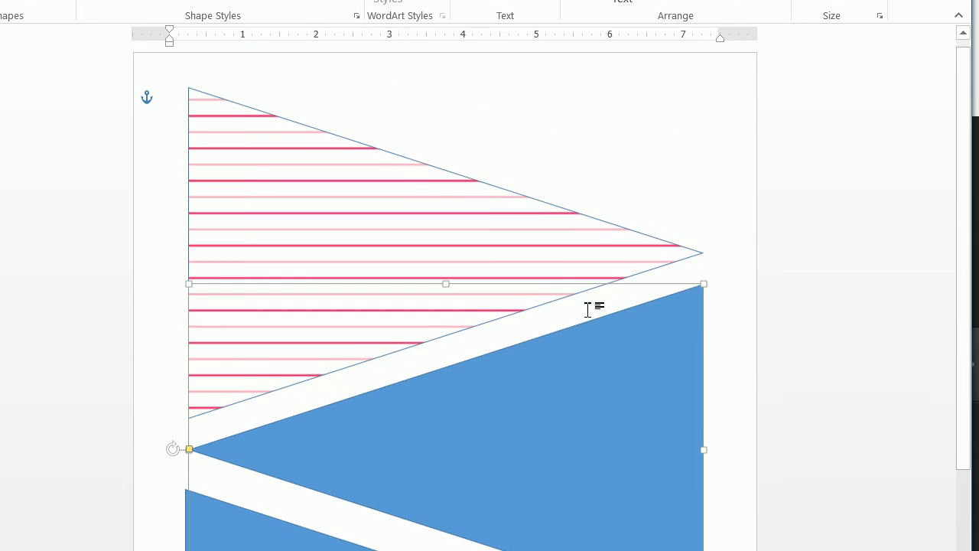
Step: Outline the striped top triangle in the recent dark pink colour with a 1½ pt line weight
left_click(564, 284)
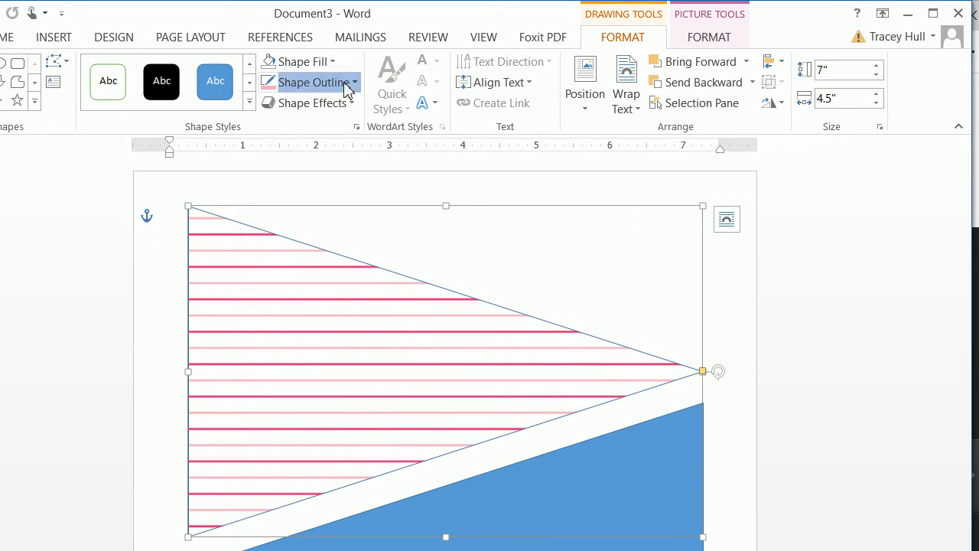
left_click(345, 89)
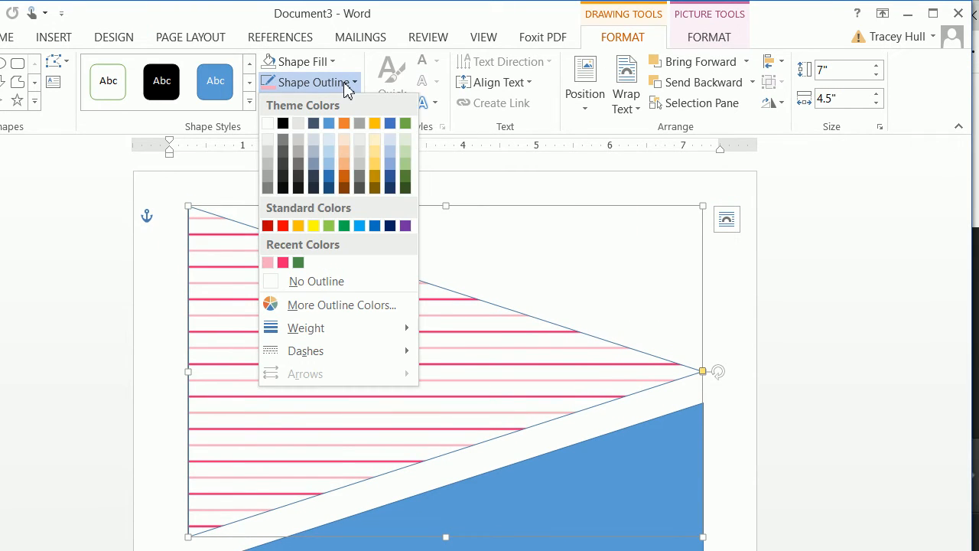
left_click(283, 263)
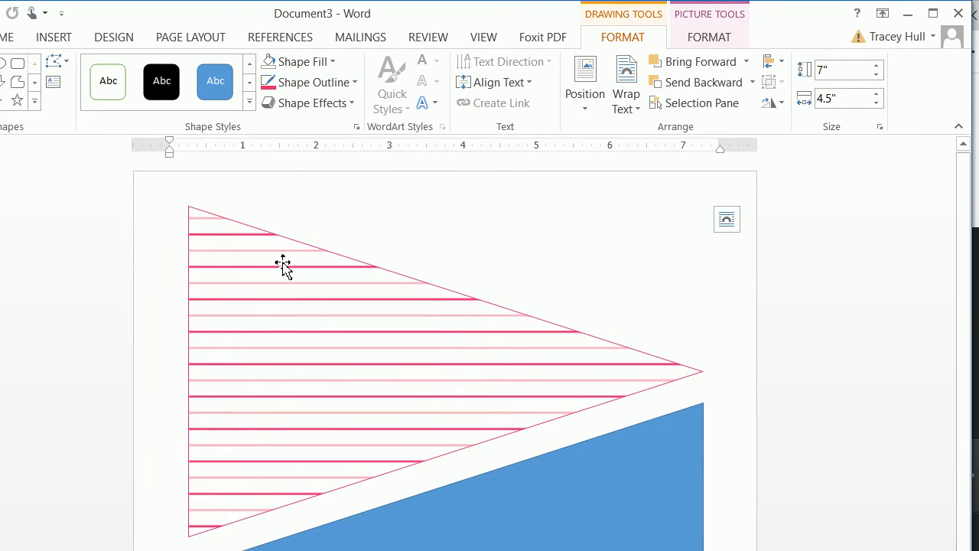
left_click(325, 93)
mouse_move(357, 336)
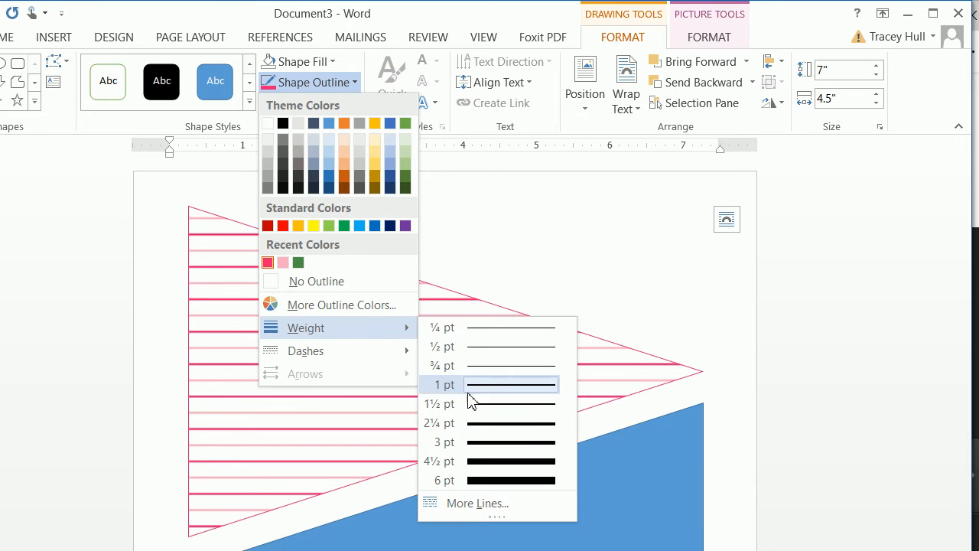
left_click(469, 411)
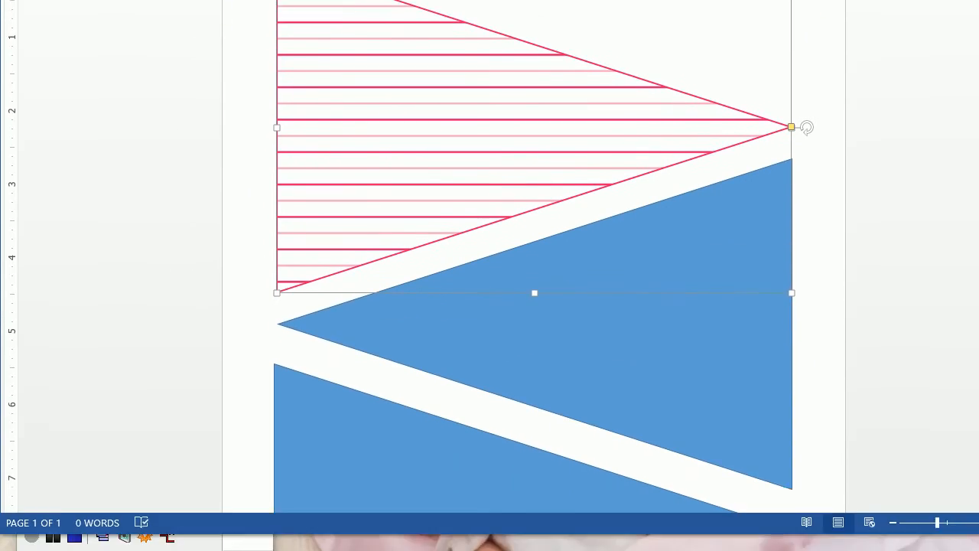
Step: Launch Paint and open the babygirldkltpinkvertstripemed picture from the banner folder
key("super")
type("p")
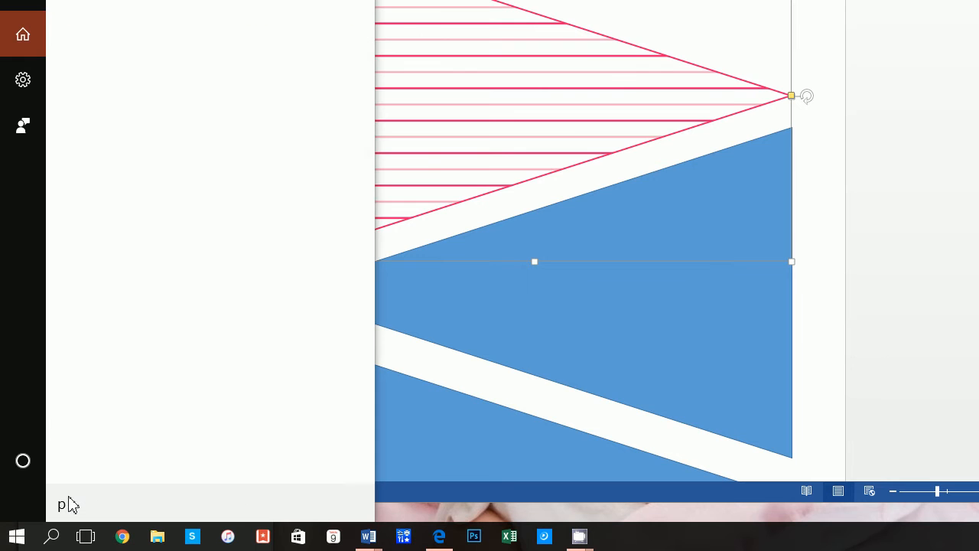
type("aint")
key("Return")
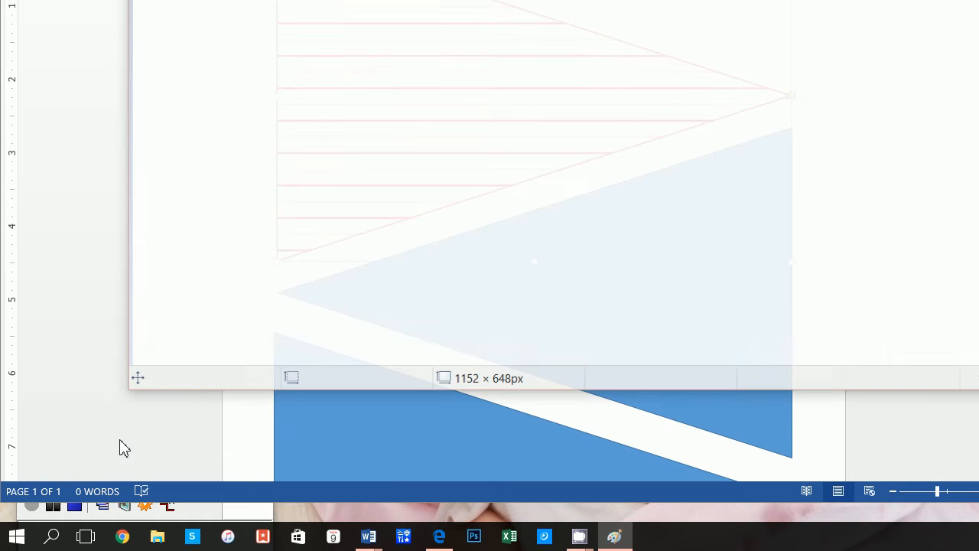
left_click(159, 132)
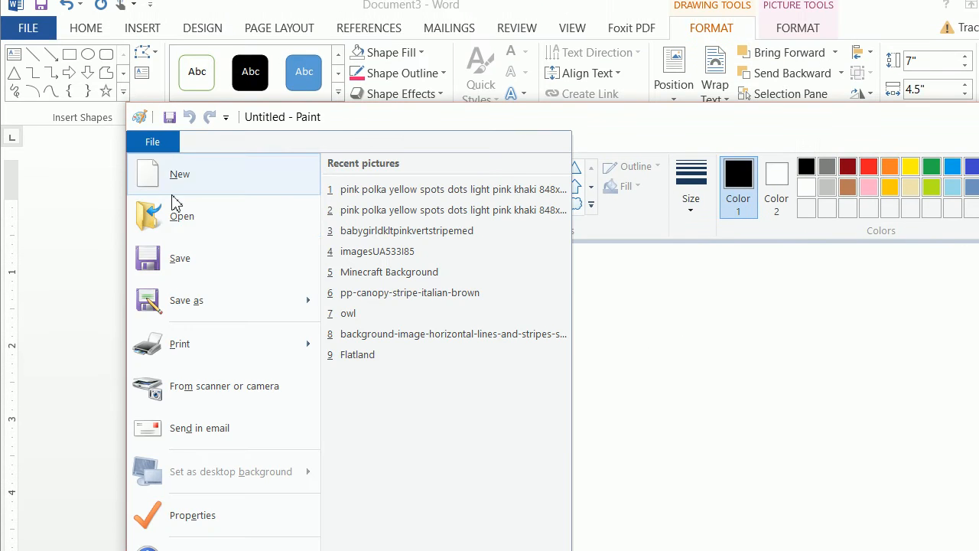
left_click(177, 217)
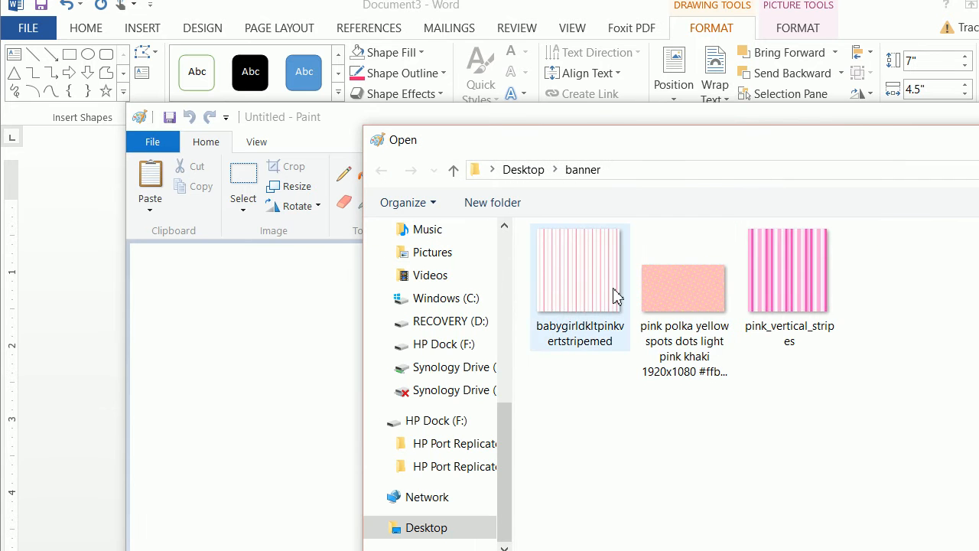
left_click(601, 292)
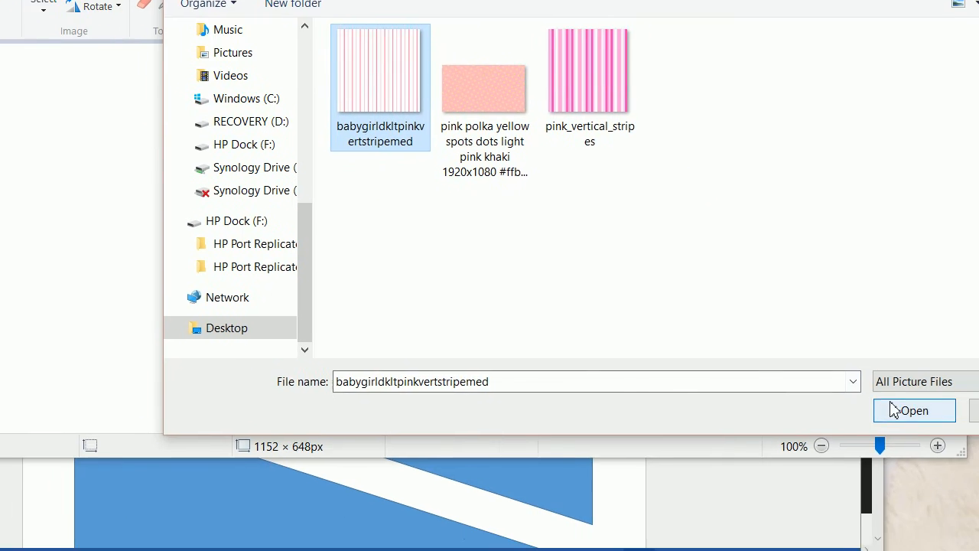
left_click(978, 550)
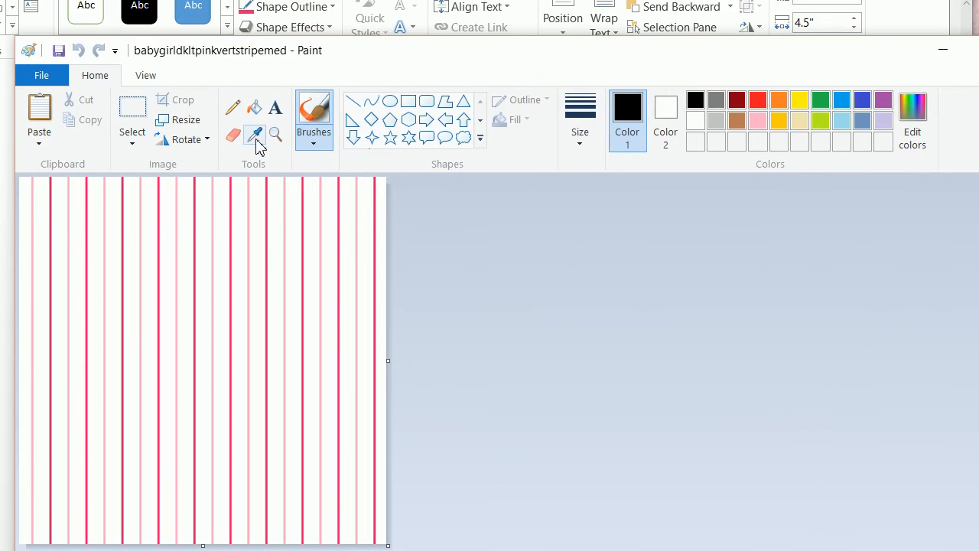
Step: Sample a dark pink stripe with the Color picker and check its red, green and blue values in the colour editor
left_click(258, 142)
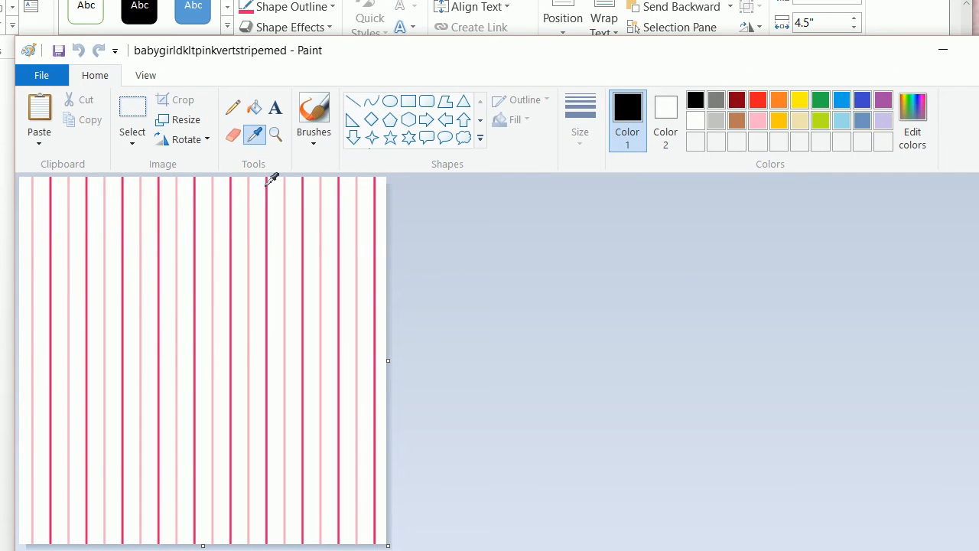
left_click(268, 184)
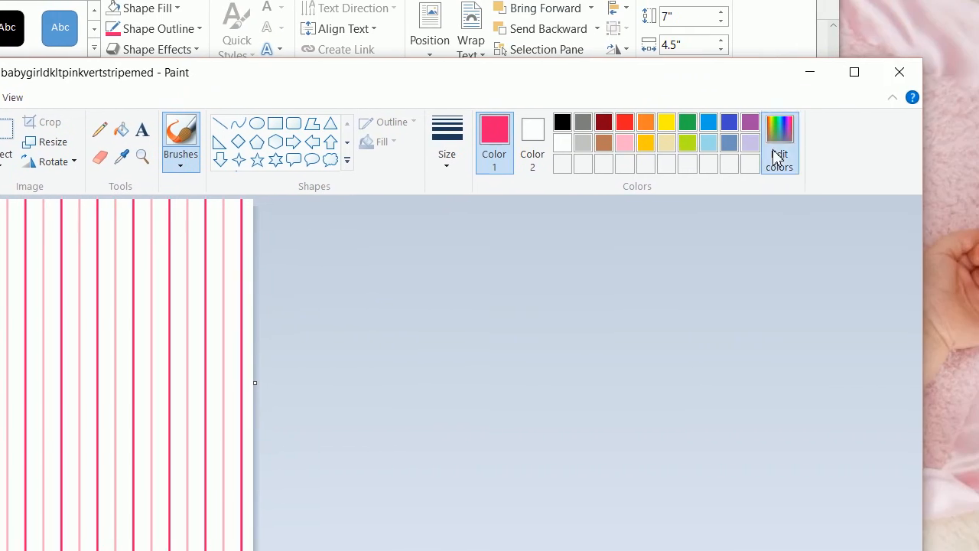
left_click(913, 118)
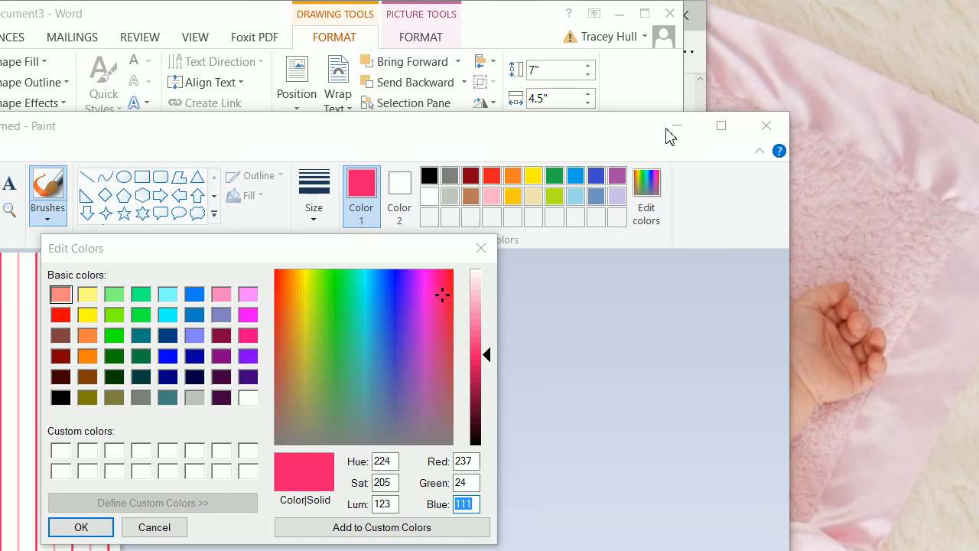
left_click(482, 247)
Step: Minimize Paint and, in Word, give the striped top triangle a custom outline colour of red 237, green 24, blue 111
left_click(671, 130)
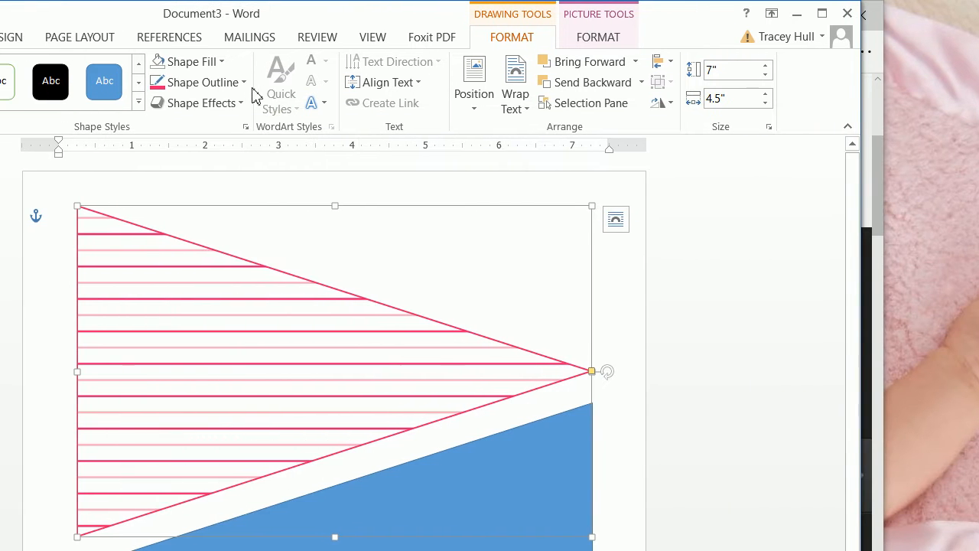
left_click(125, 83)
left_click(249, 305)
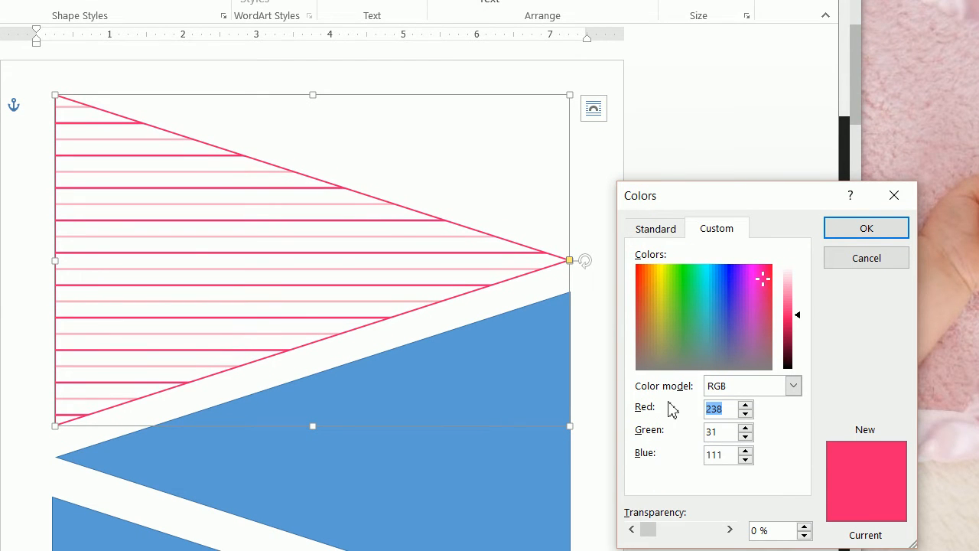
type("237")
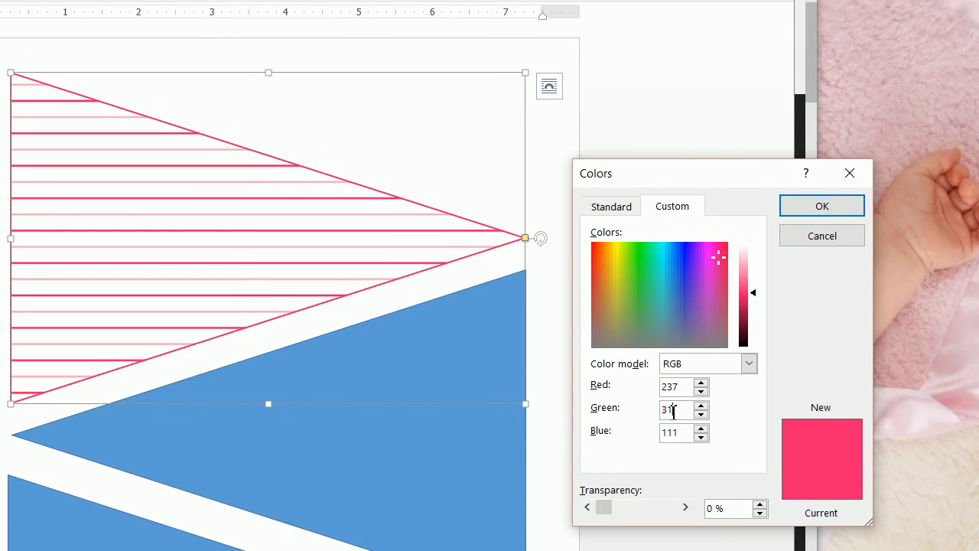
double_click(672, 409)
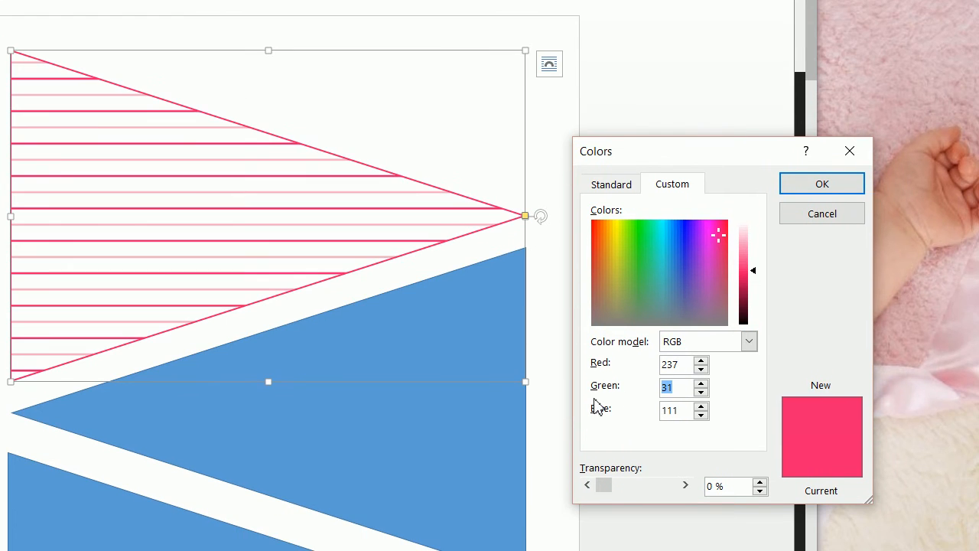
type("24")
key("Return")
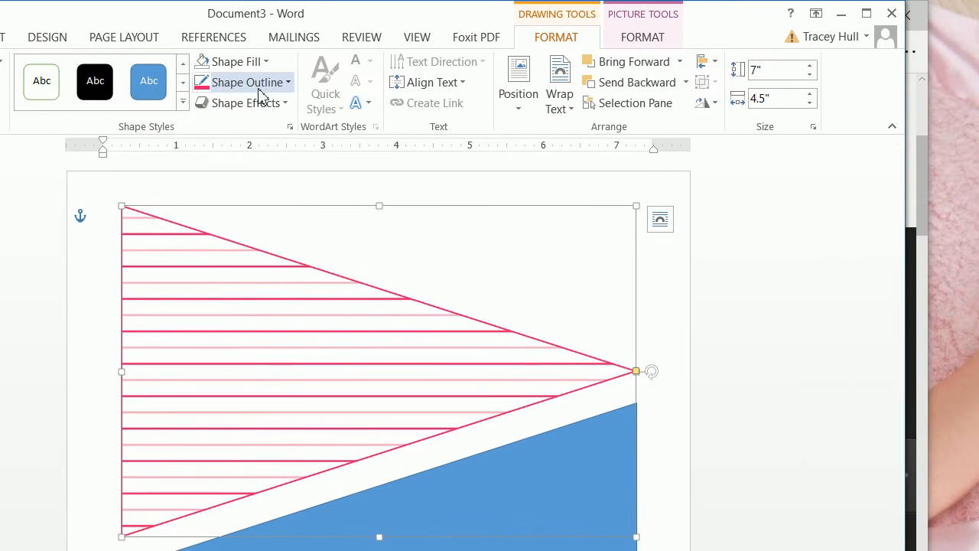
left_click(260, 84)
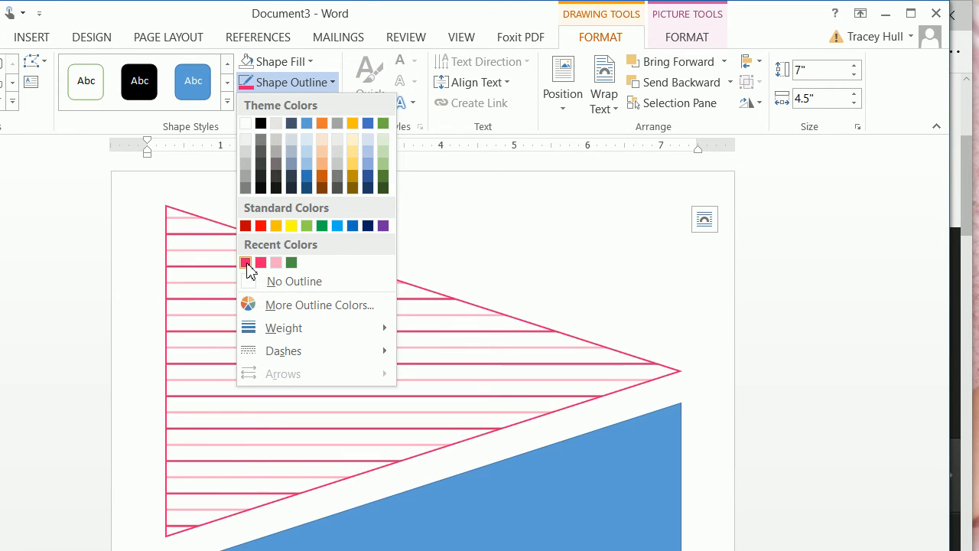
left_click(245, 262)
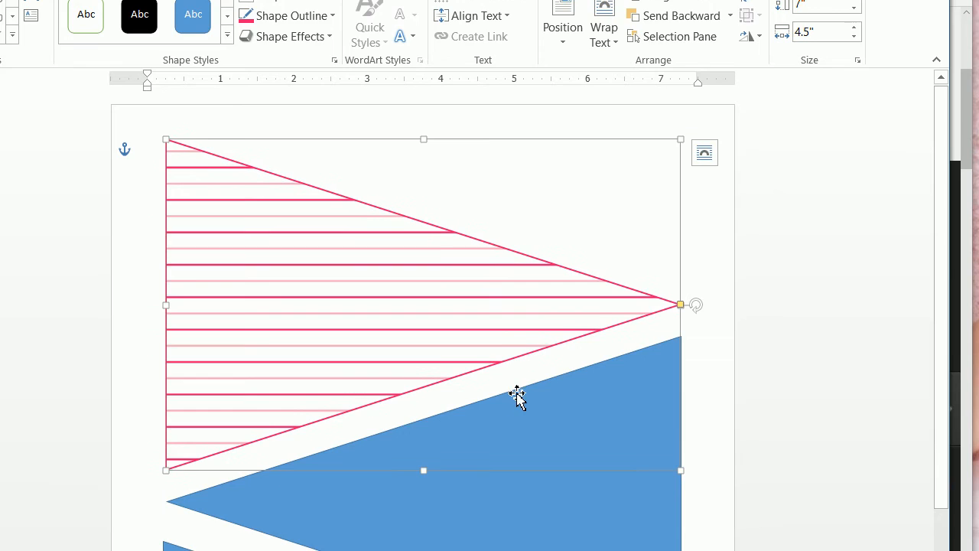
Step: Fill the blue middle triangle with the pink_vertical_stripes picture from the banner folder
left_click(525, 396)
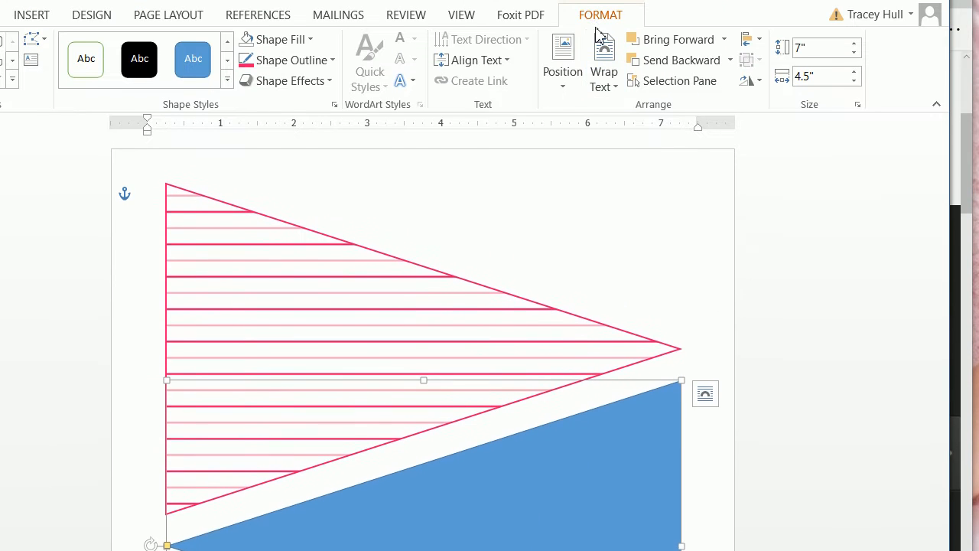
left_click(295, 63)
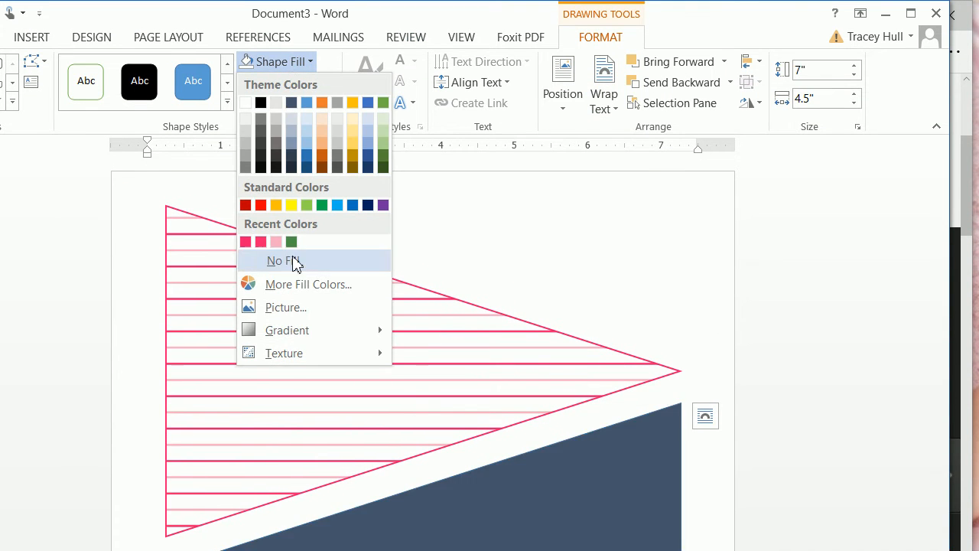
left_click(299, 308)
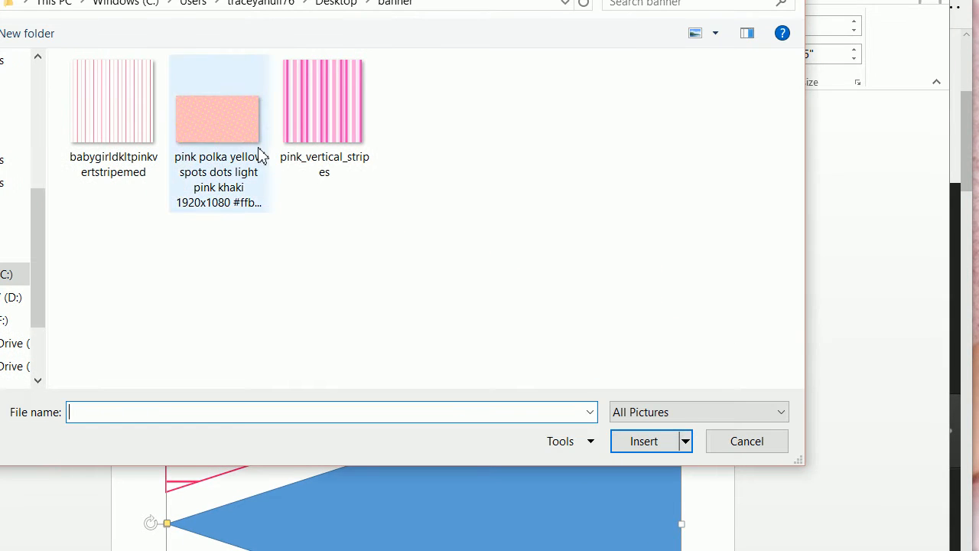
left_click(310, 130)
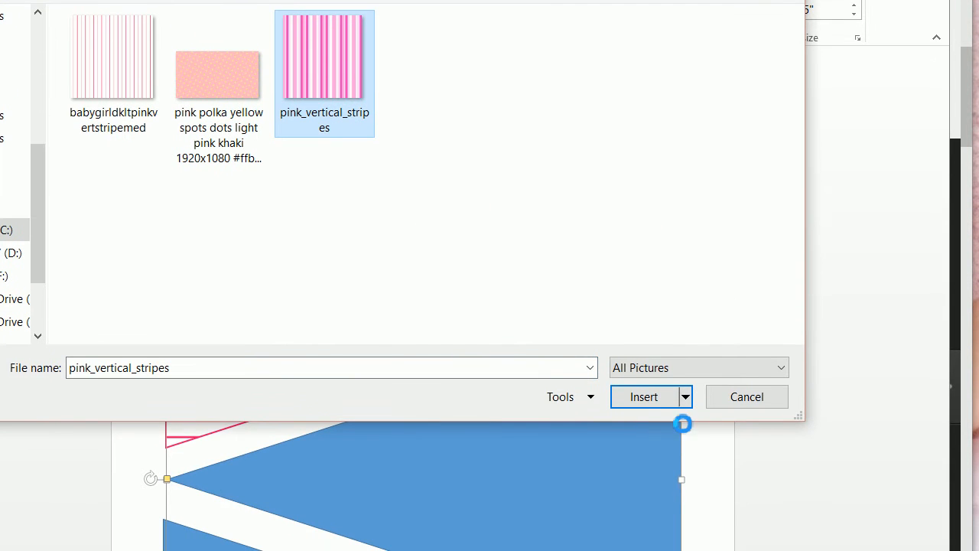
left_click(647, 443)
scroll(651, 367, "down", 5)
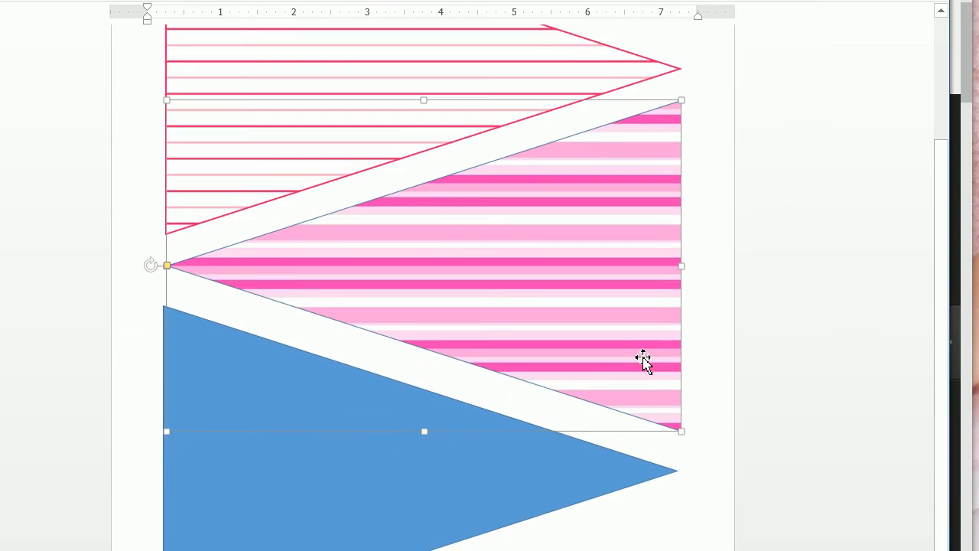
scroll(476, 40, "up", 2)
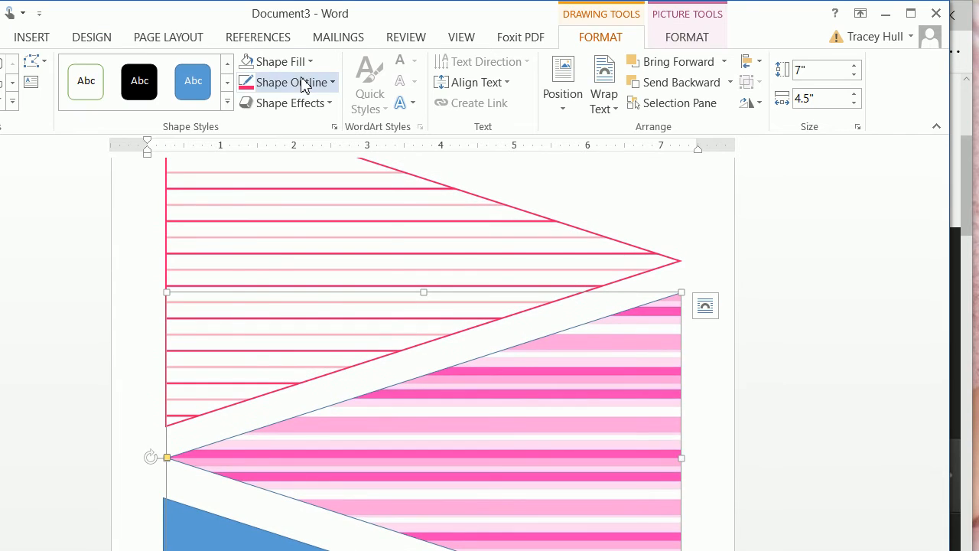
Step: Outline the striped middle triangle in the most recent dark pink colour with a heavier line weight
left_click(301, 38)
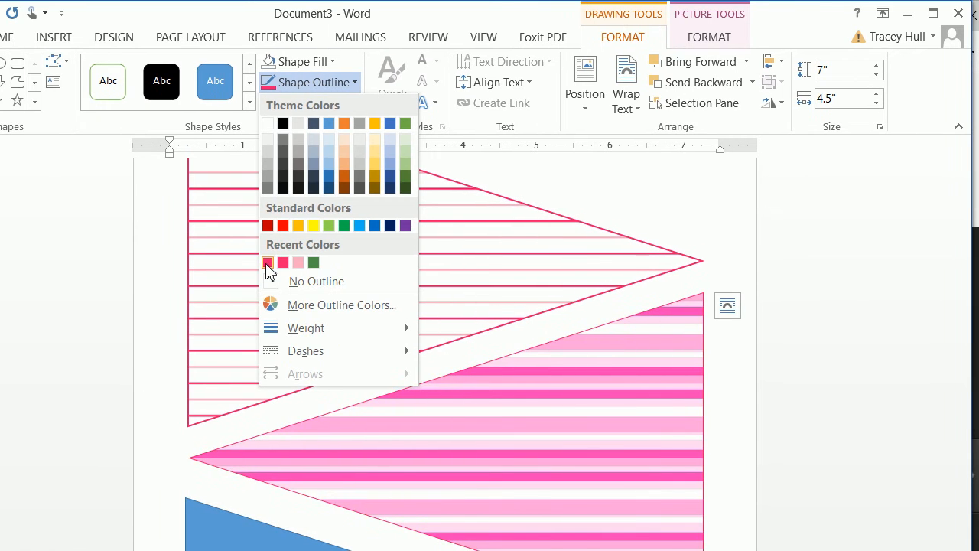
left_click(246, 263)
left_click(314, 82)
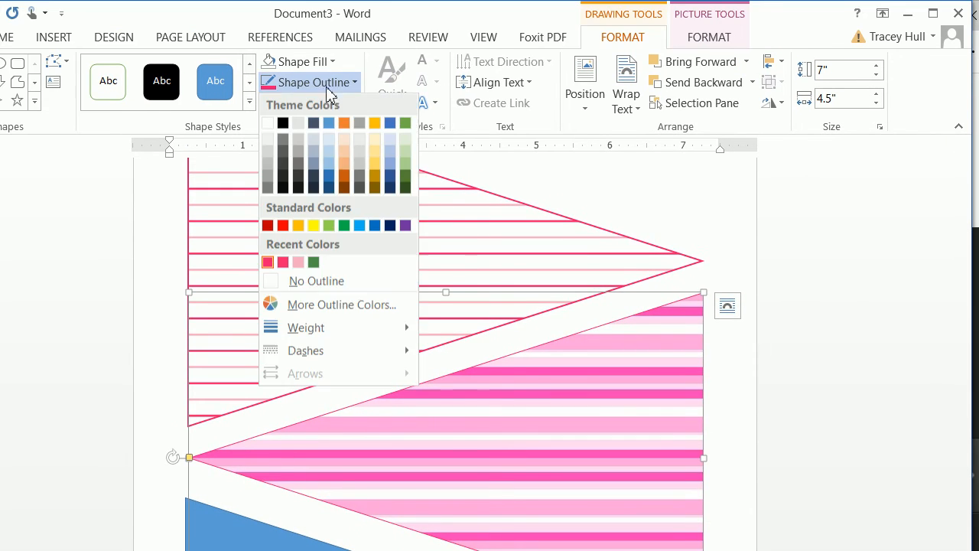
mouse_move(339, 329)
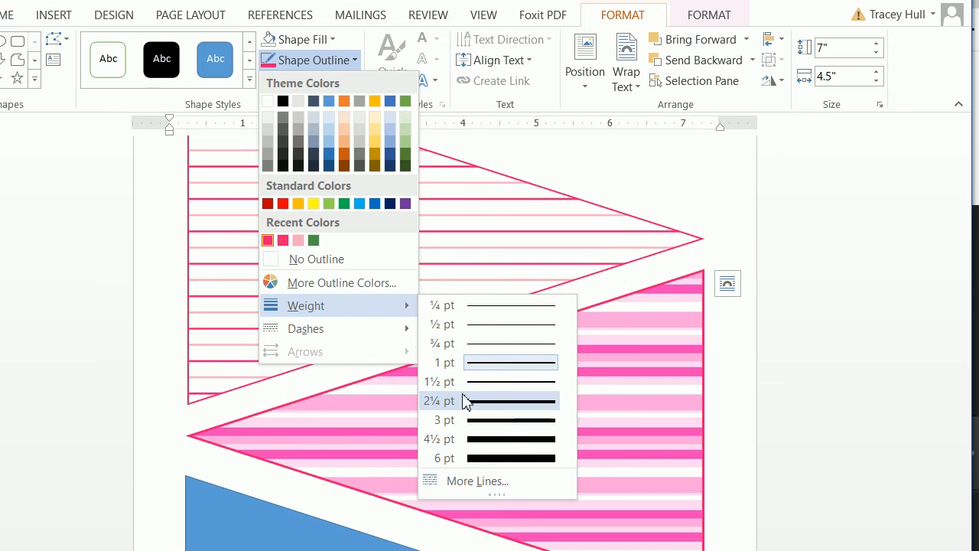
left_click(464, 422)
Step: Fill the blue bottom triangle with the pink polka yellow spots picture from the banner folder
scroll(367, 474, "down", 2)
left_click(361, 409)
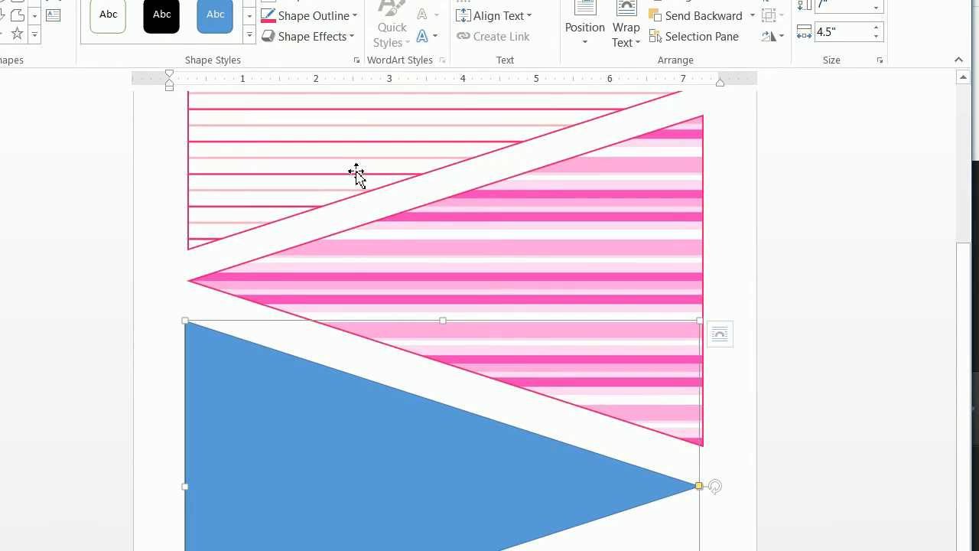
left_click(319, 62)
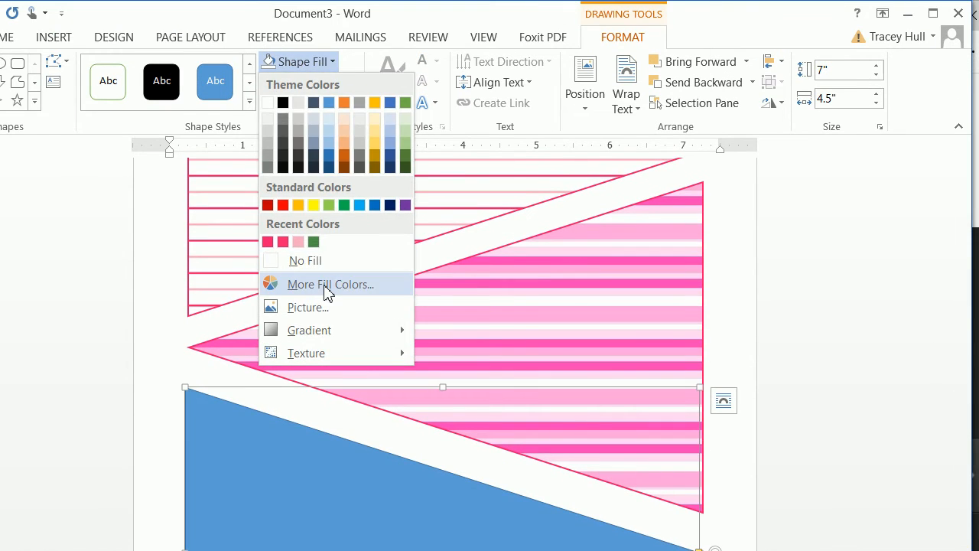
left_click(323, 307)
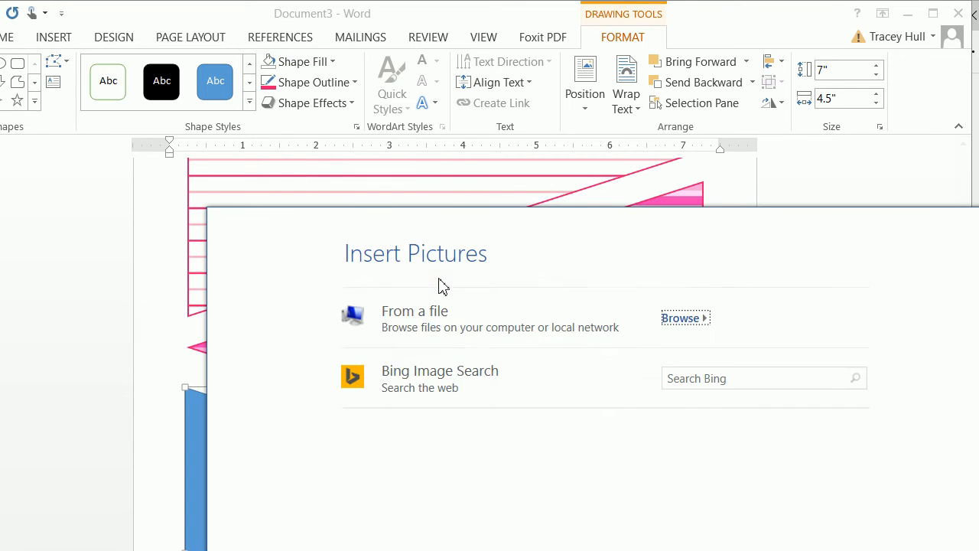
left_click(498, 346)
left_click(261, 165)
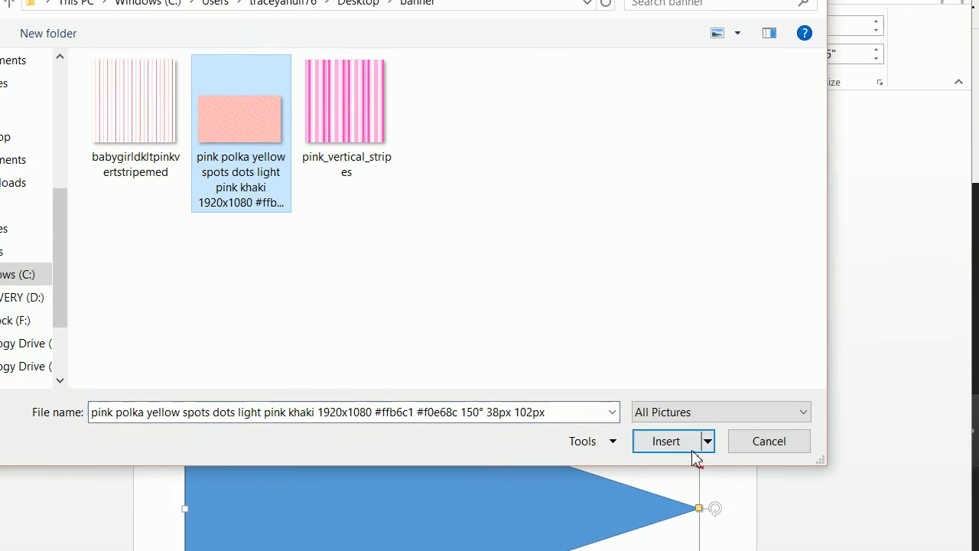
left_click(665, 486)
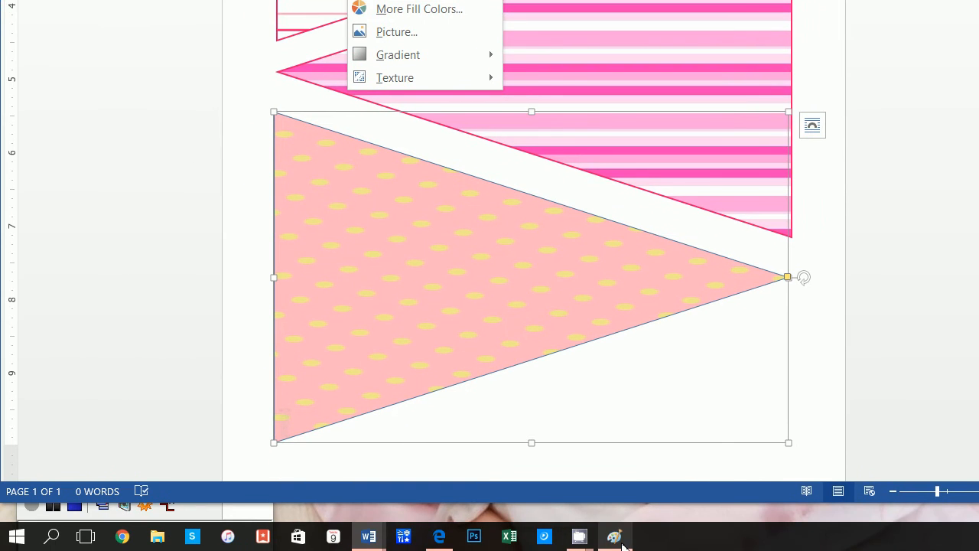
Step: Switch to Paint and open the pink polka yellow spots picture from the banner folder
left_click(616, 536)
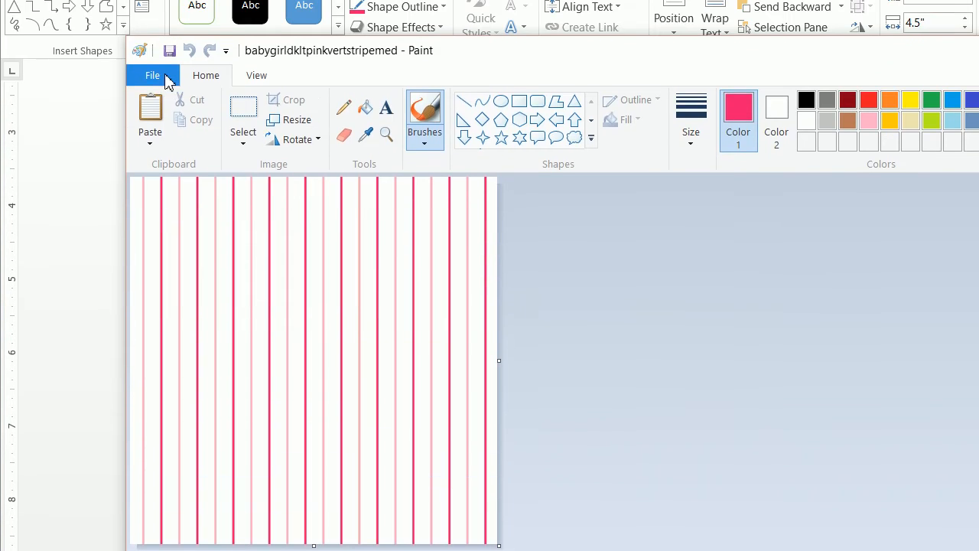
left_click(166, 76)
left_click(164, 147)
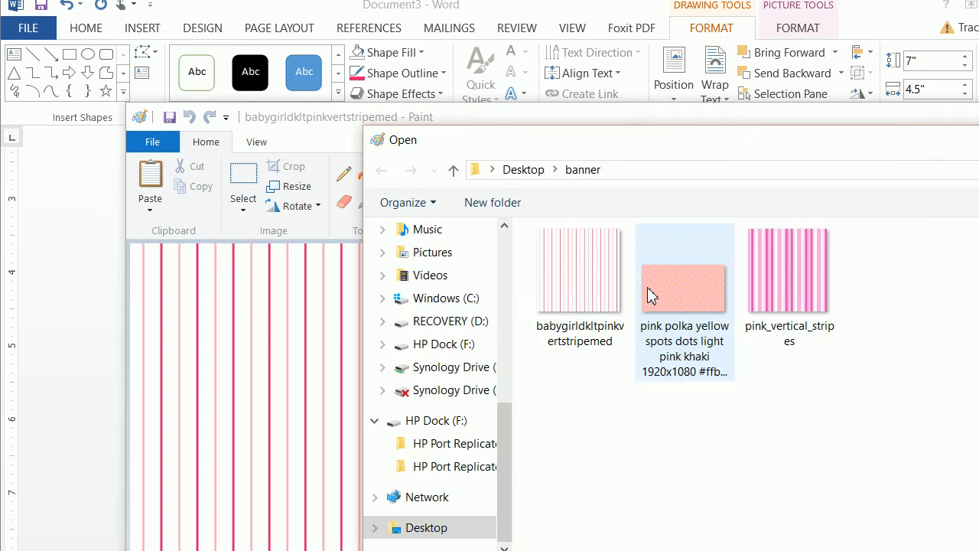
left_click(647, 287)
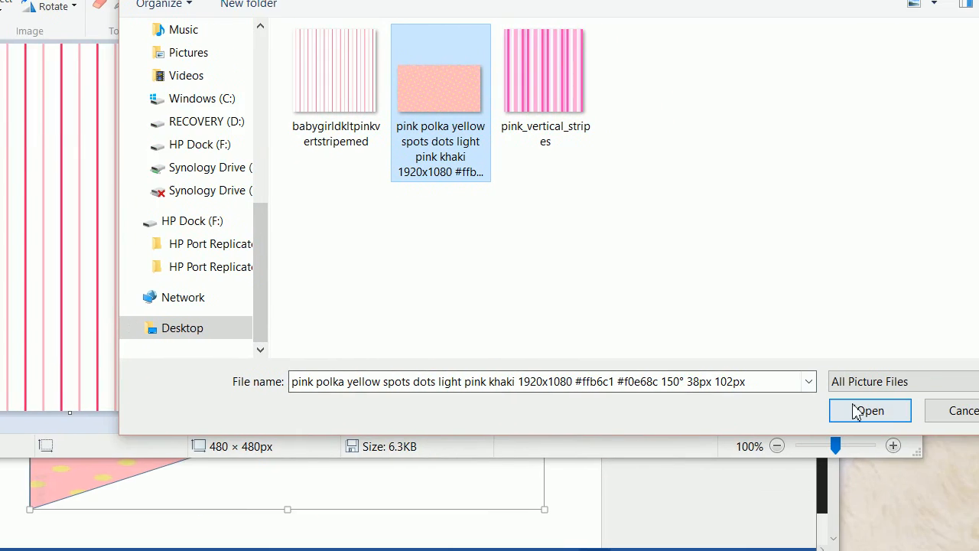
left_click(978, 550)
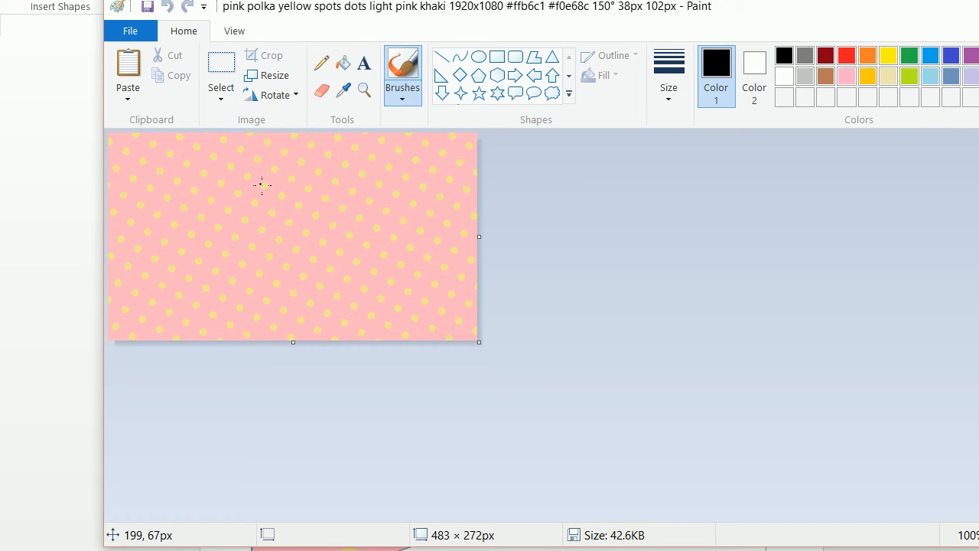
Step: Flip the polka dot picture horizontally and rotate it 90° left
left_click(284, 95)
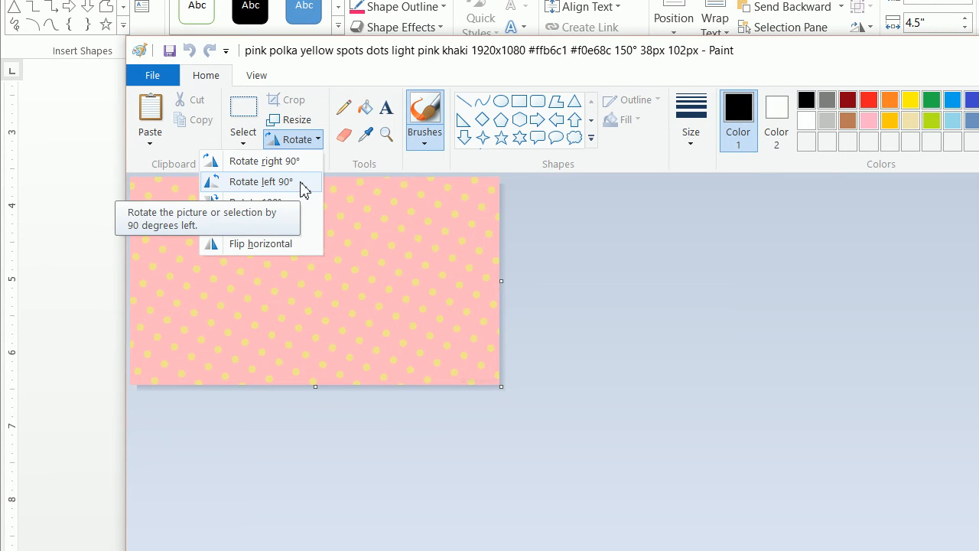
left_click(301, 243)
left_click(299, 144)
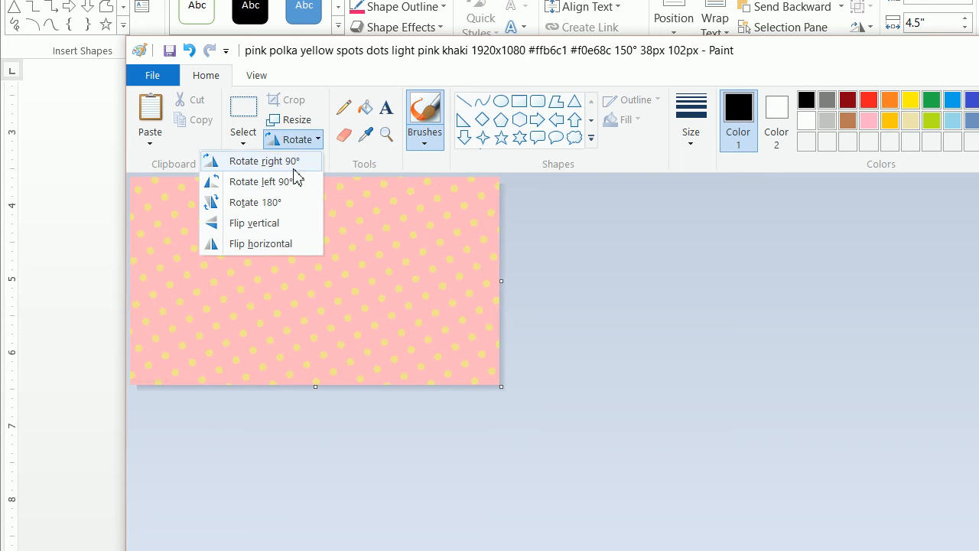
left_click(295, 182)
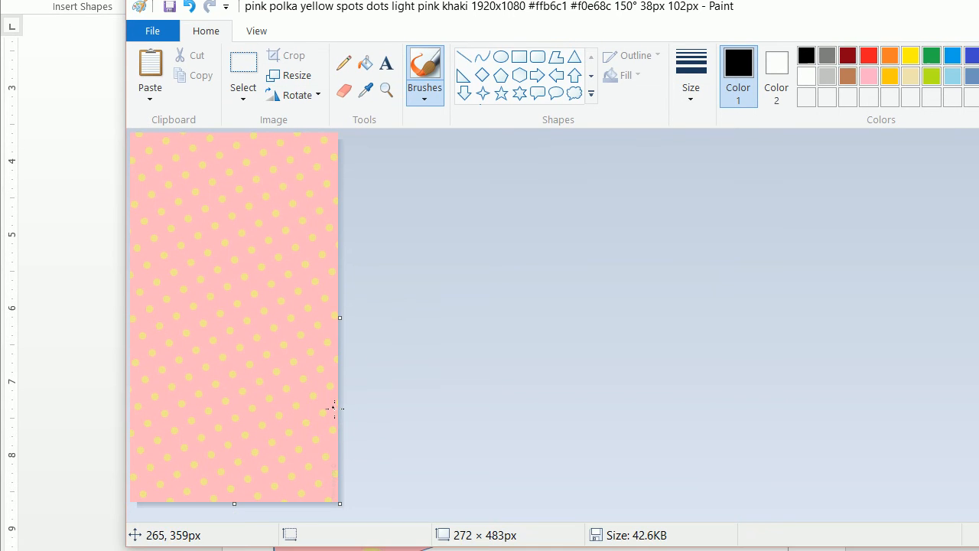
Step: Save the rotated polka dot picture as a new PNG with "vert" added to the end of its file name
left_click(152, 30)
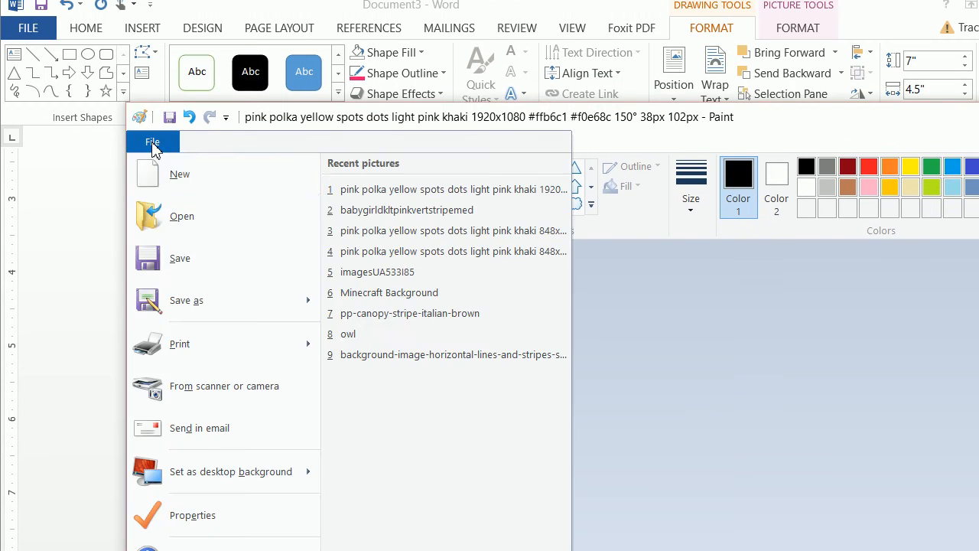
left_click(176, 297)
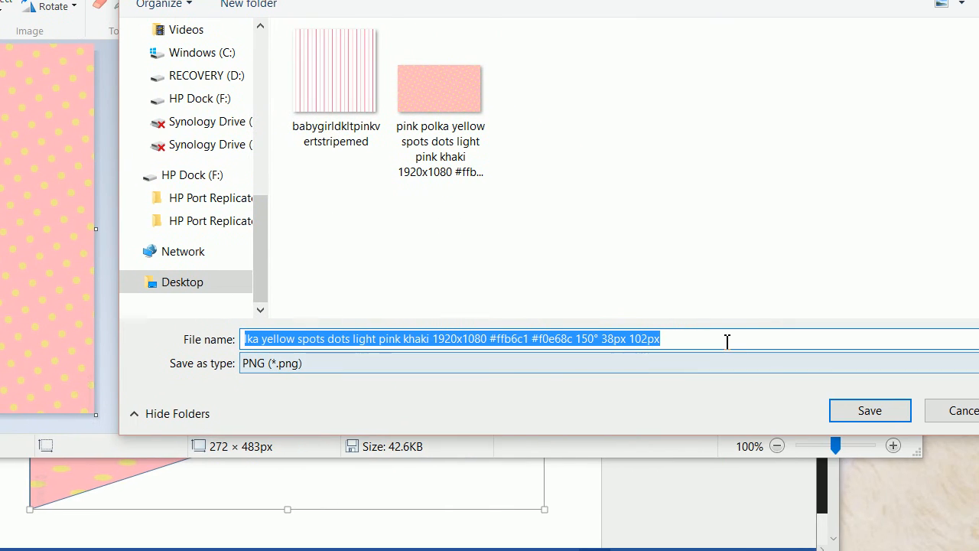
left_click(727, 341)
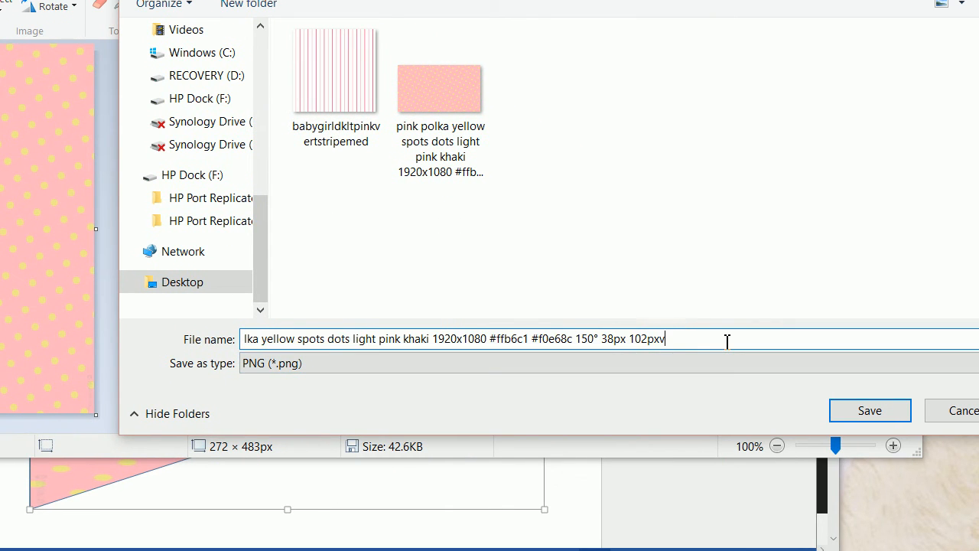
key("Return")
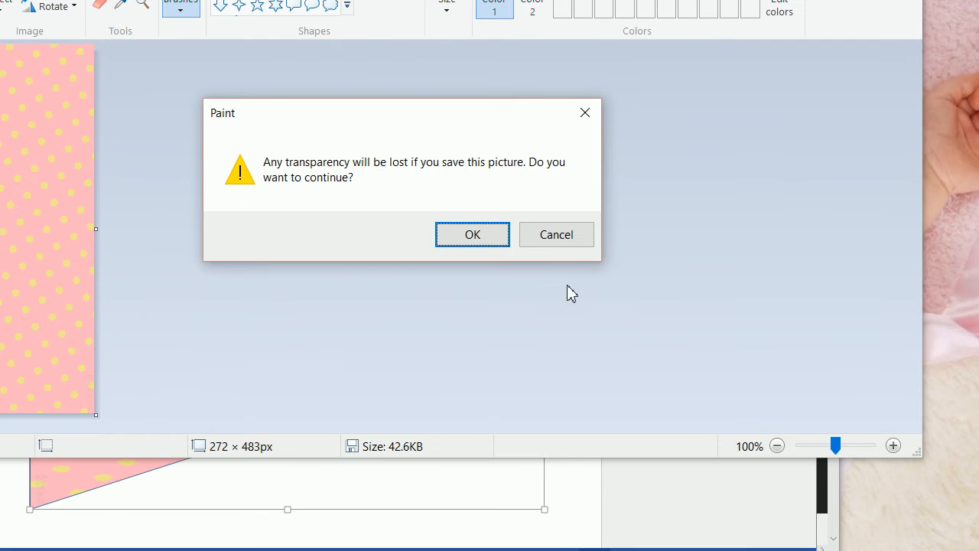
left_click(473, 234)
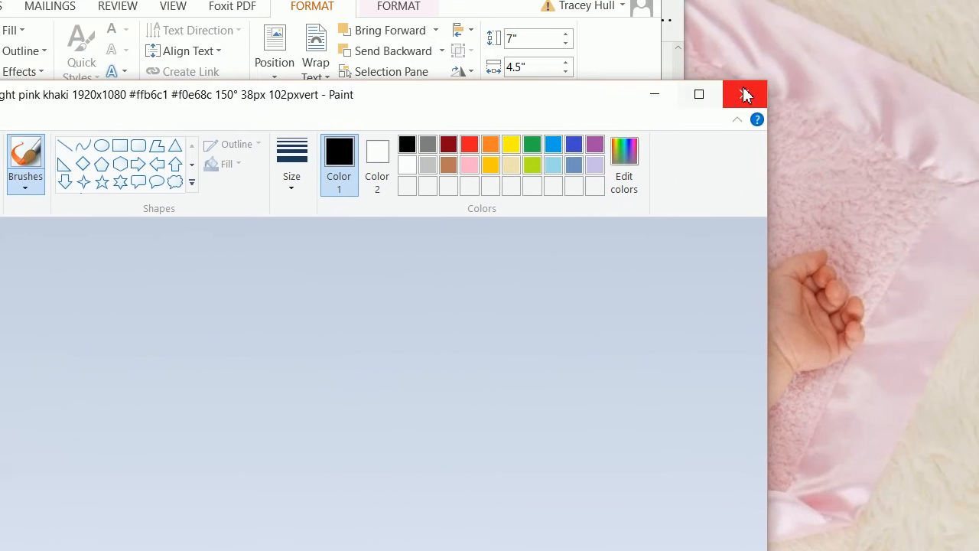
Step: Close Paint and return to the pennant document
left_click(743, 94)
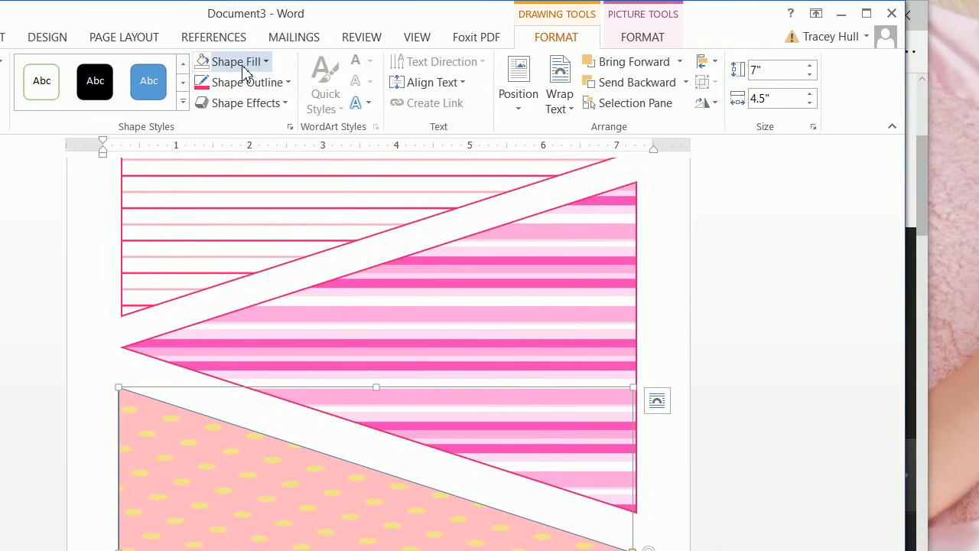
left_click(252, 62)
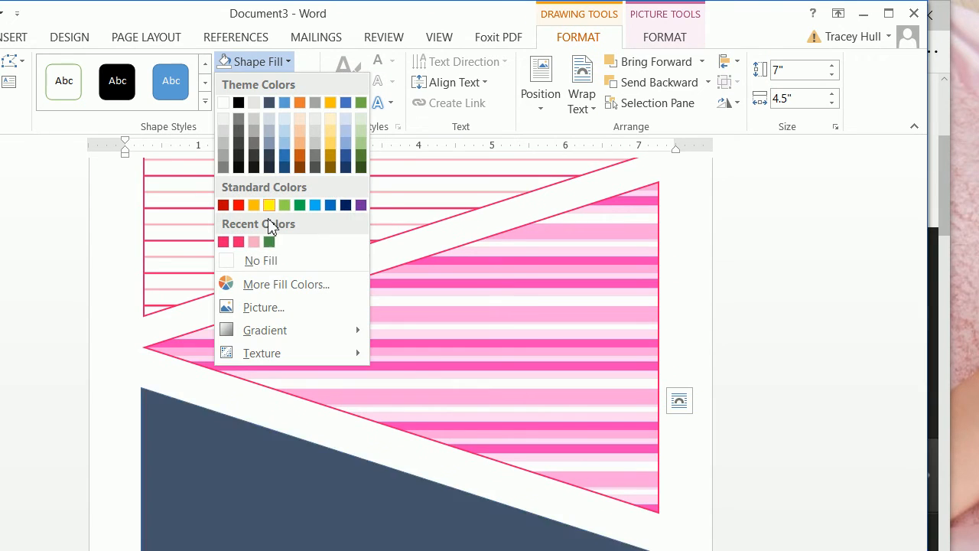
left_click(269, 284)
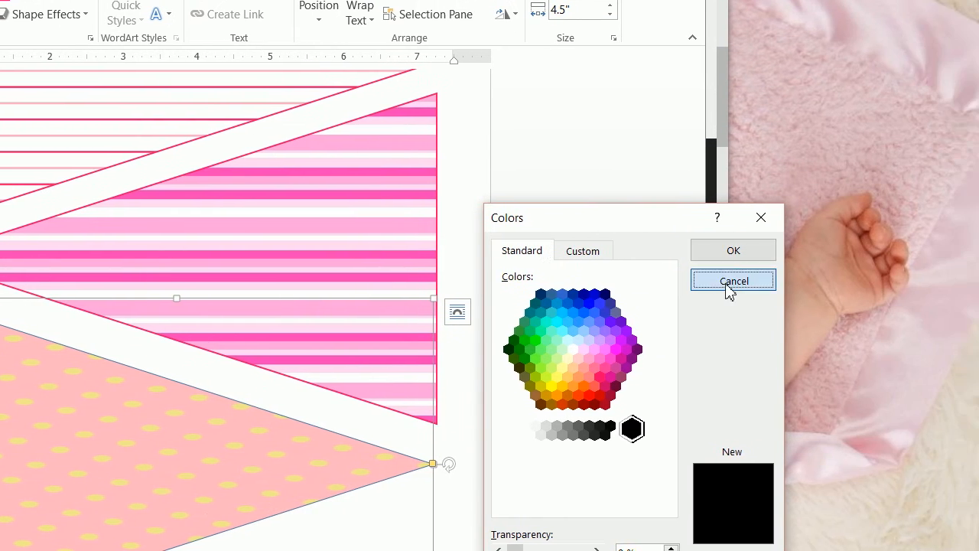
left_click(838, 282)
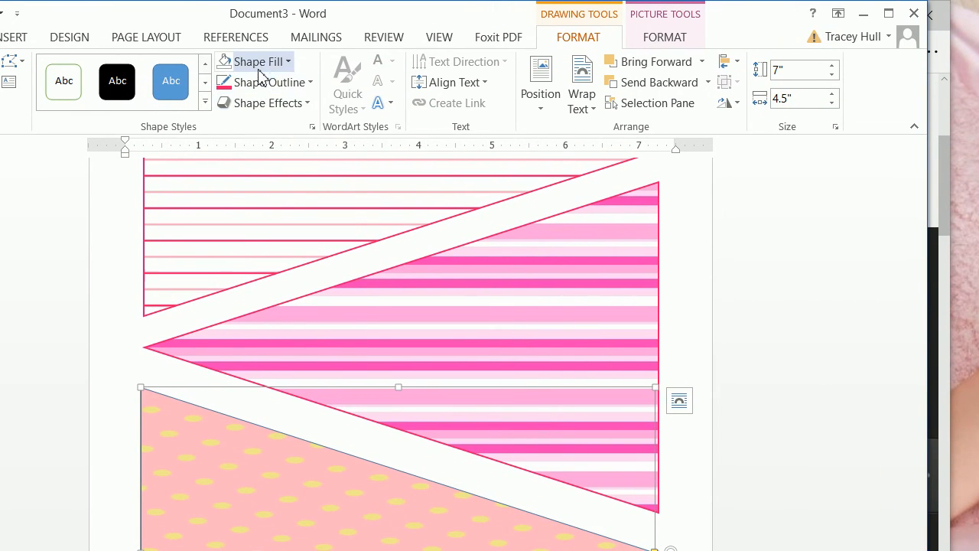
Step: Replace the bottom triangle's picture fill with the rotated polka dot picture whose file name ends in "vert", from the banner folder
left_click(259, 64)
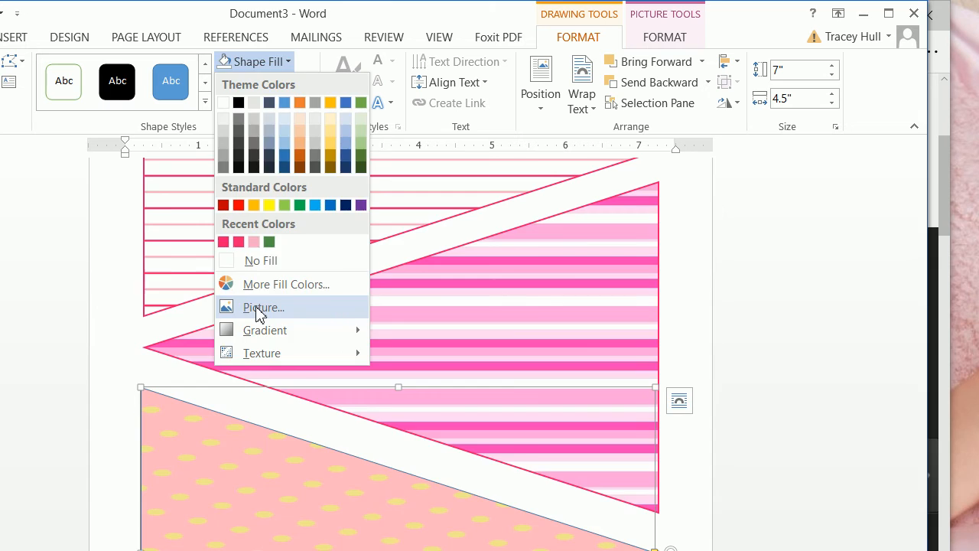
left_click(261, 307)
left_click(374, 314)
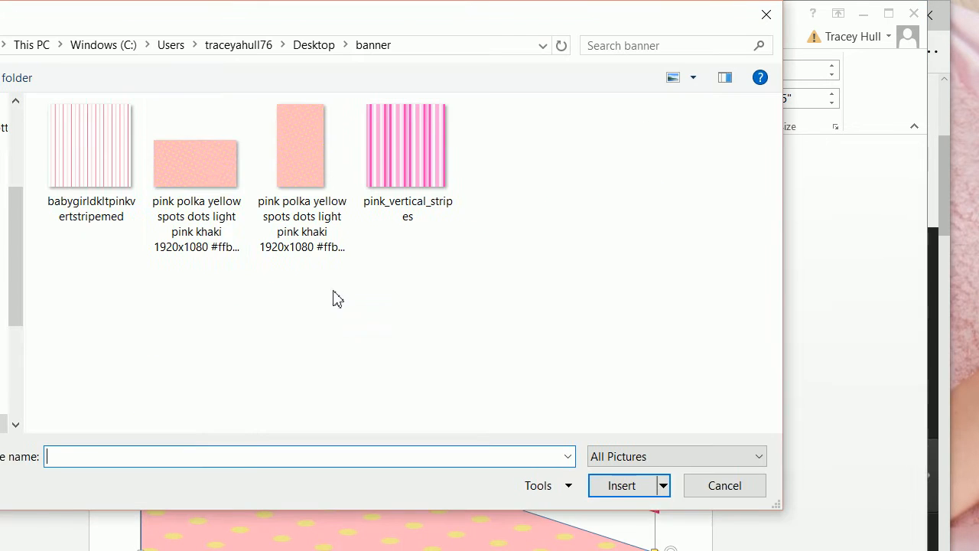
left_click(372, 162)
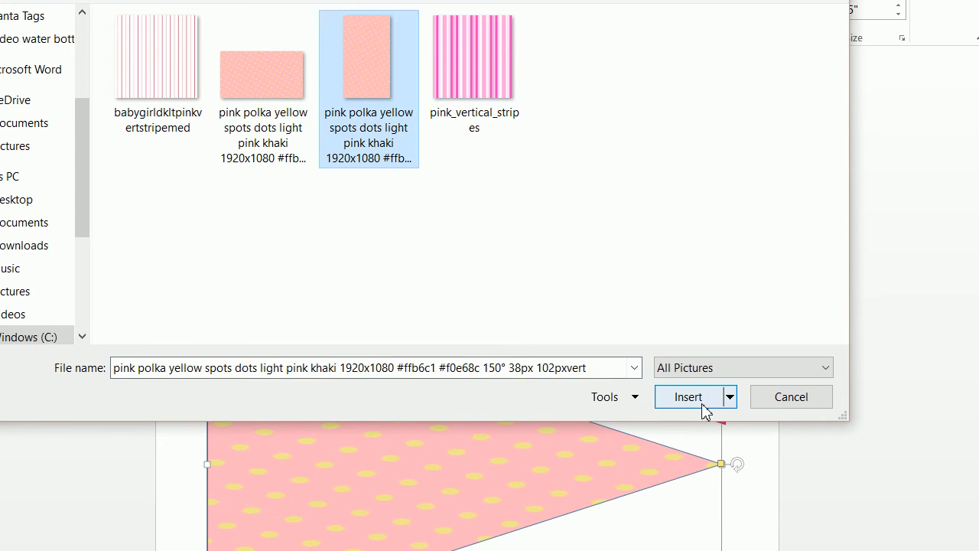
left_click(693, 486)
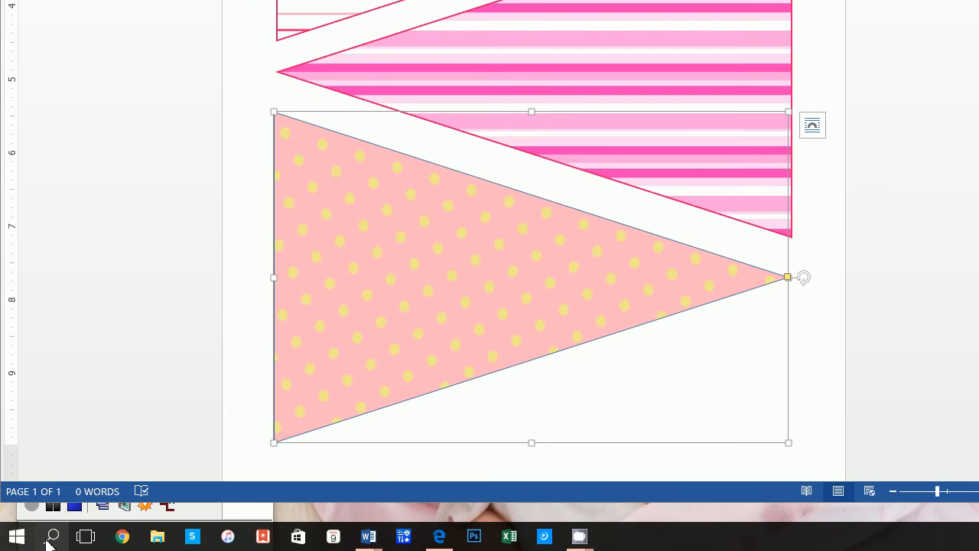
Step: Launch Paint, select the rotated polka dot picture in the banner folder without opening it, and return to the Word document
left_click(49, 539)
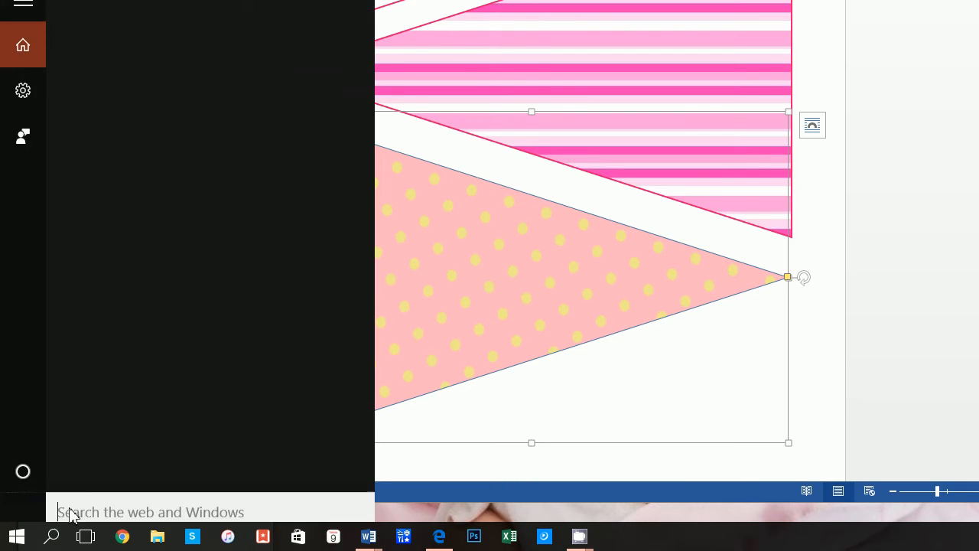
type("paint")
key("Return")
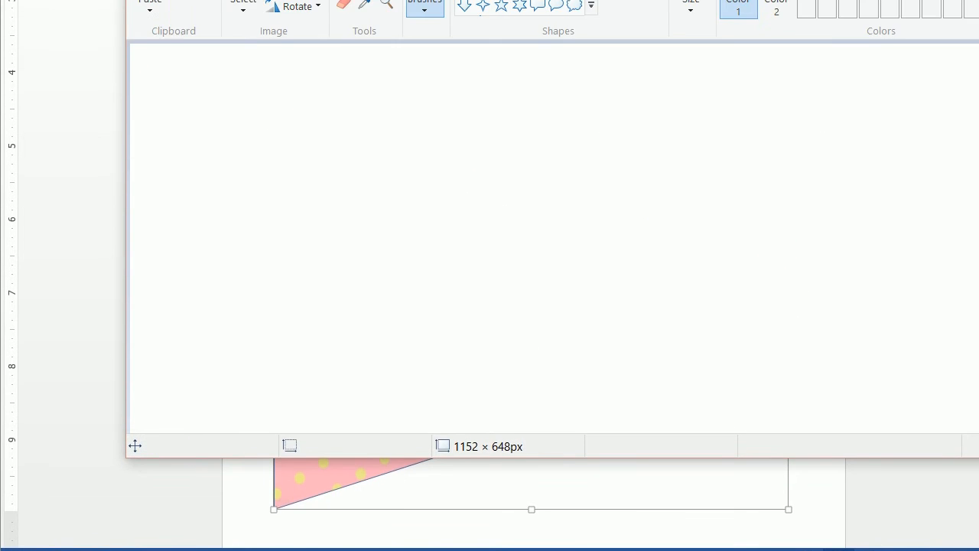
left_click(152, 142)
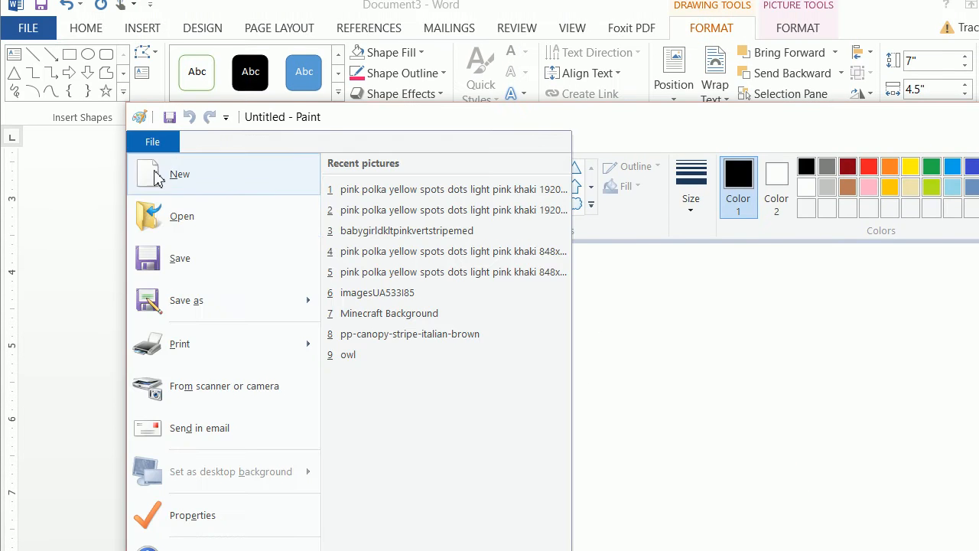
left_click(165, 212)
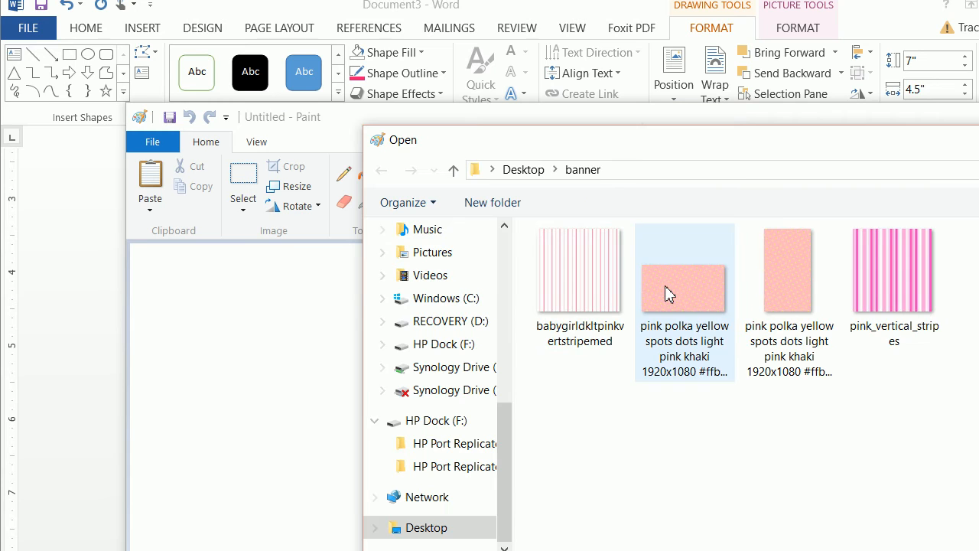
left_click(759, 277)
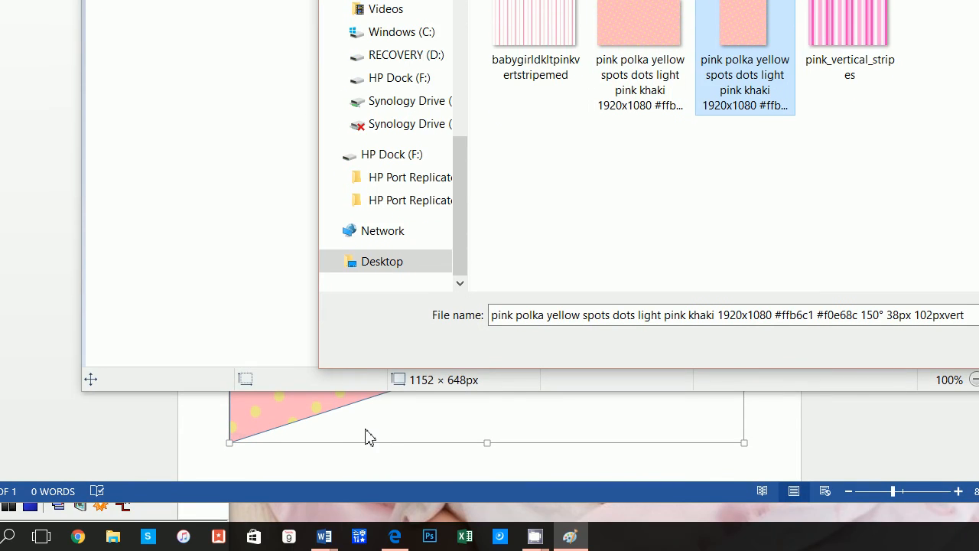
left_click(365, 436)
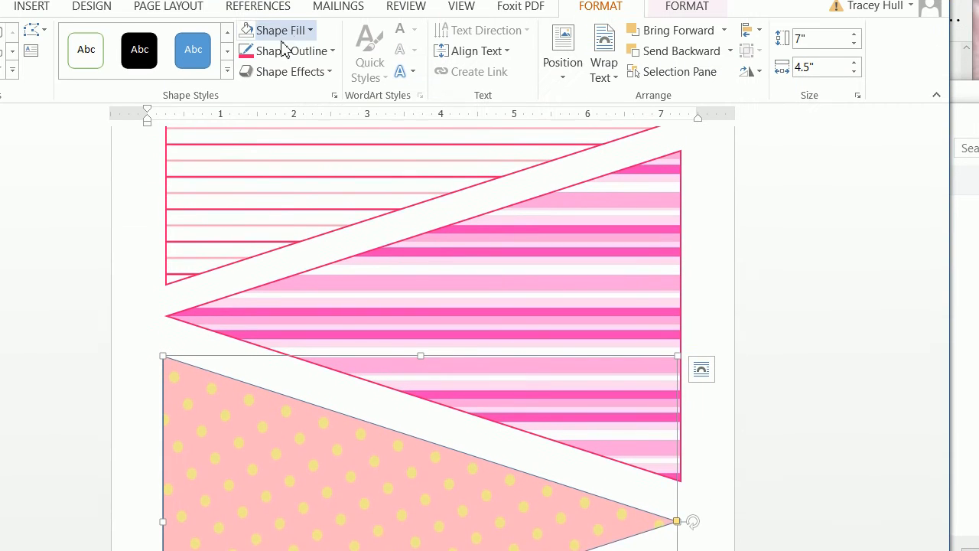
Step: Outline the bottom polka dot triangle in standard yellow and increase the weight of its outline
left_click(285, 51)
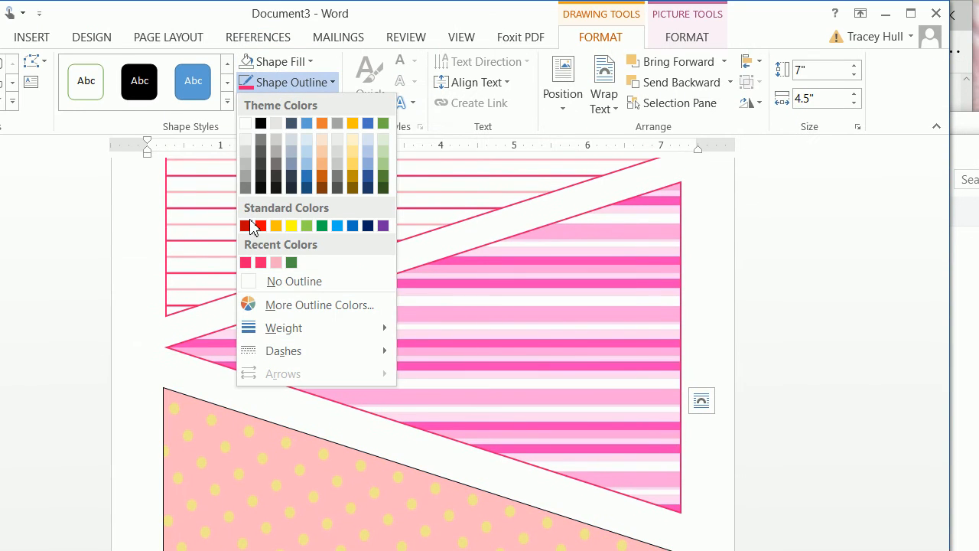
left_click(246, 263)
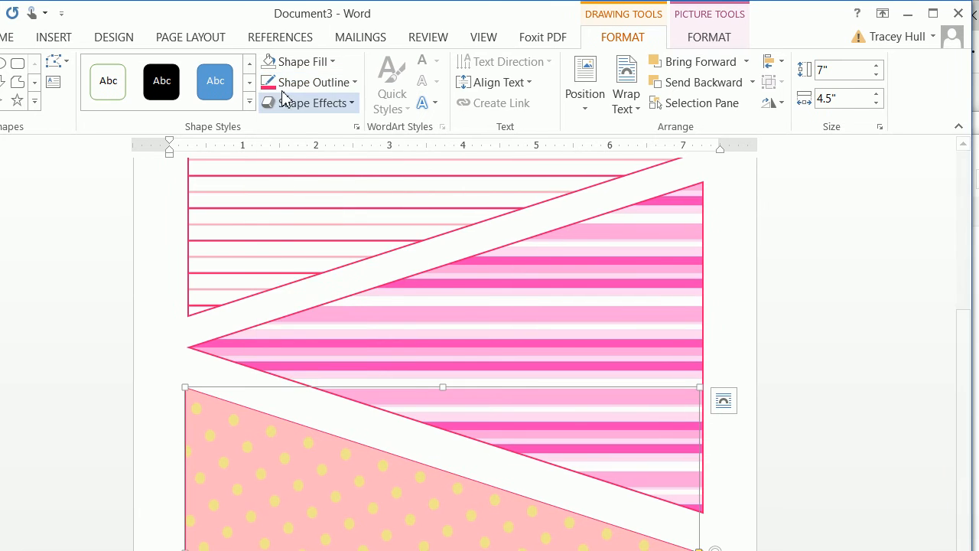
left_click(285, 82)
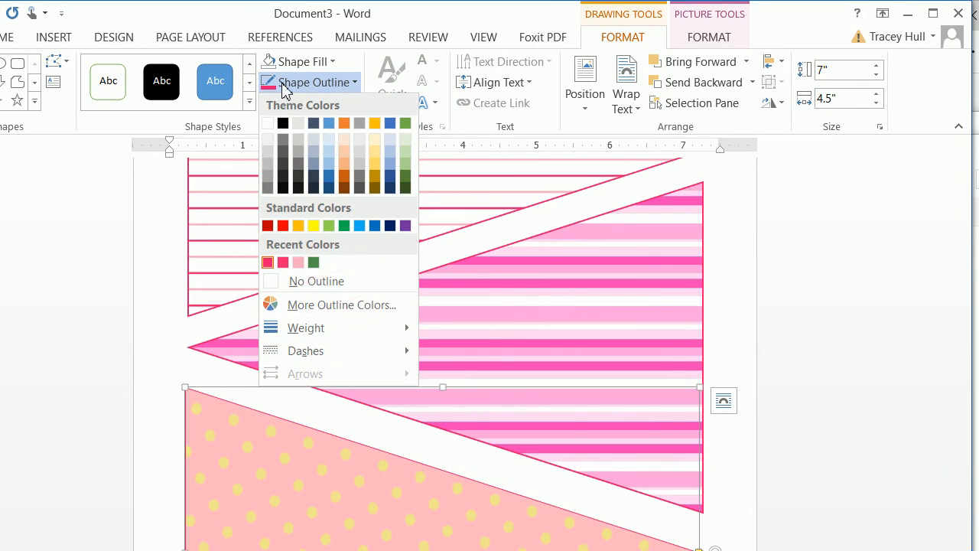
left_click(312, 227)
left_click(322, 82)
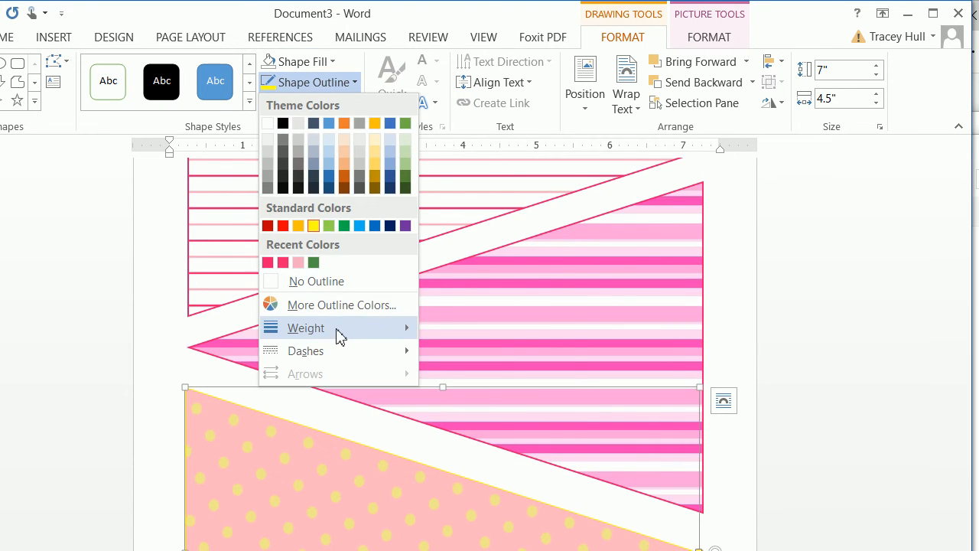
mouse_move(341, 329)
left_click(478, 387)
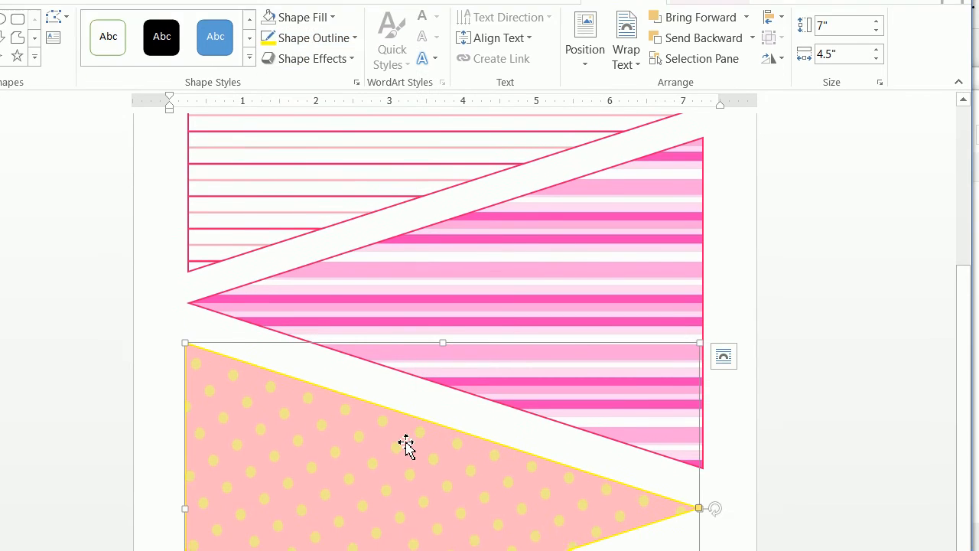
Step: Examine the sample banner page with lettered circles in the other open Word document at 90% zoom
scroll(753, 448, "up", 3)
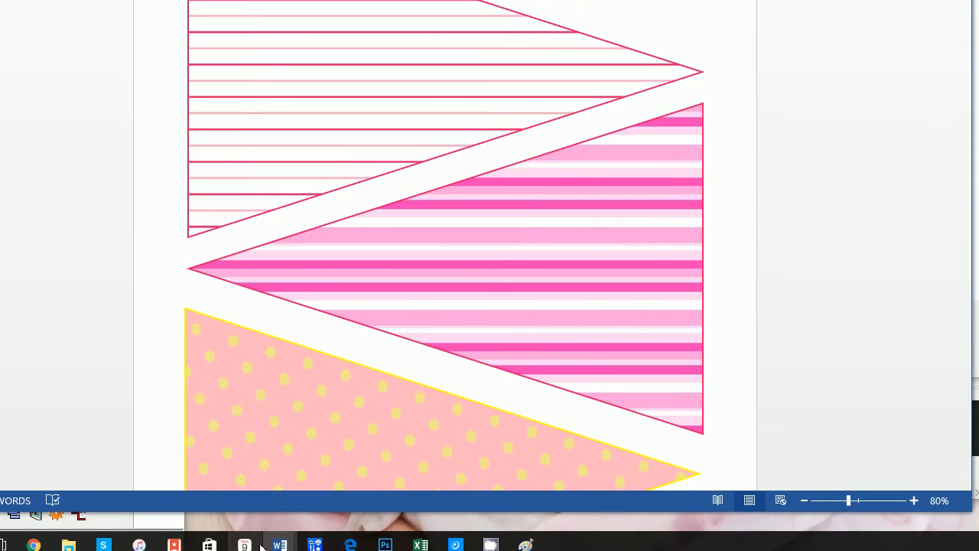
mouse_move(278, 534)
left_click(256, 477)
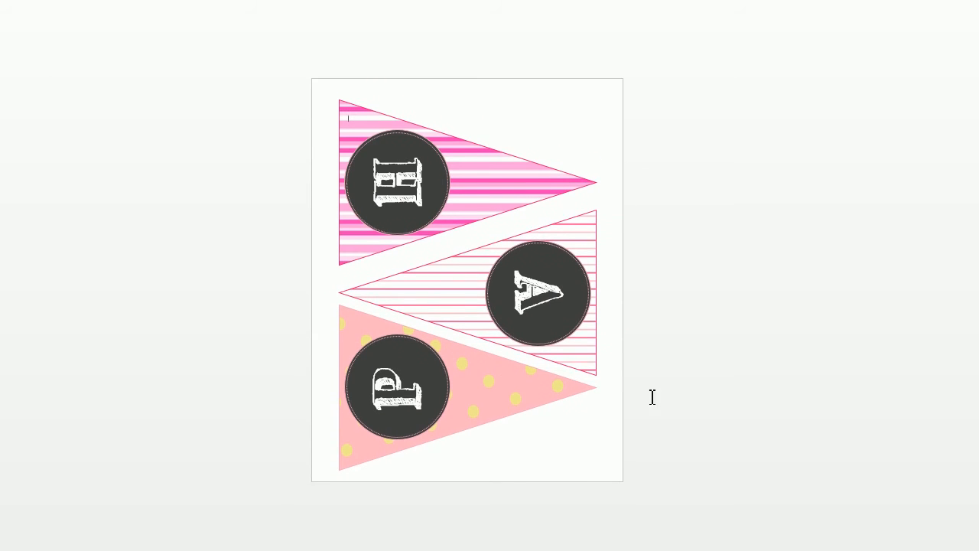
left_click(736, 511)
left_click(736, 510)
left_click(736, 510)
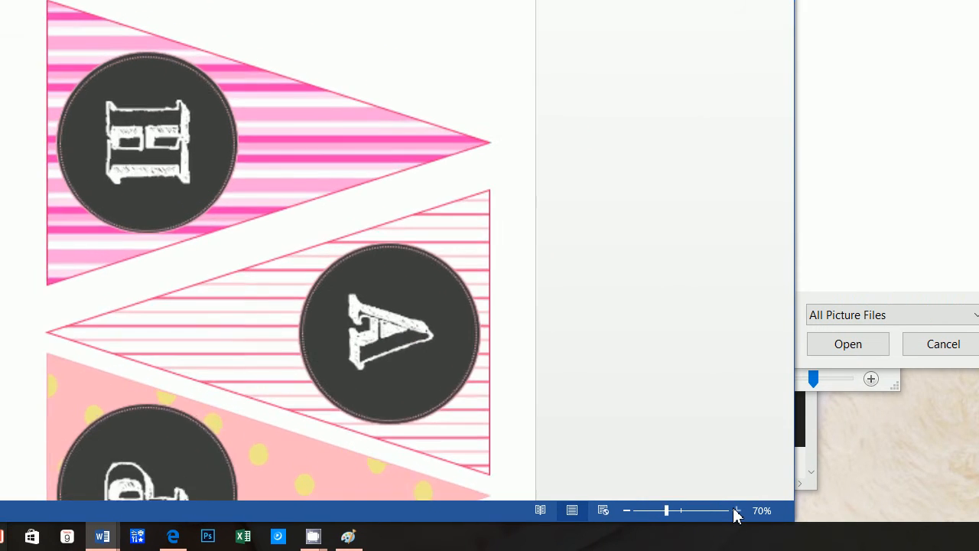
left_click(736, 510)
left_click(736, 510)
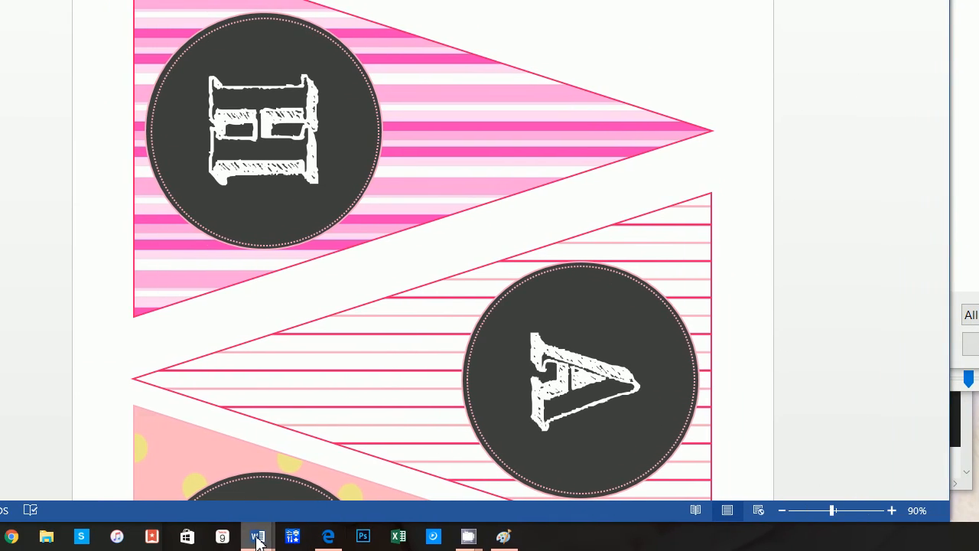
Step: Return to the three-pennant document and insert a 1-inch circle on the wide end of the top striped triangle
mouse_move(257, 539)
left_click(321, 444)
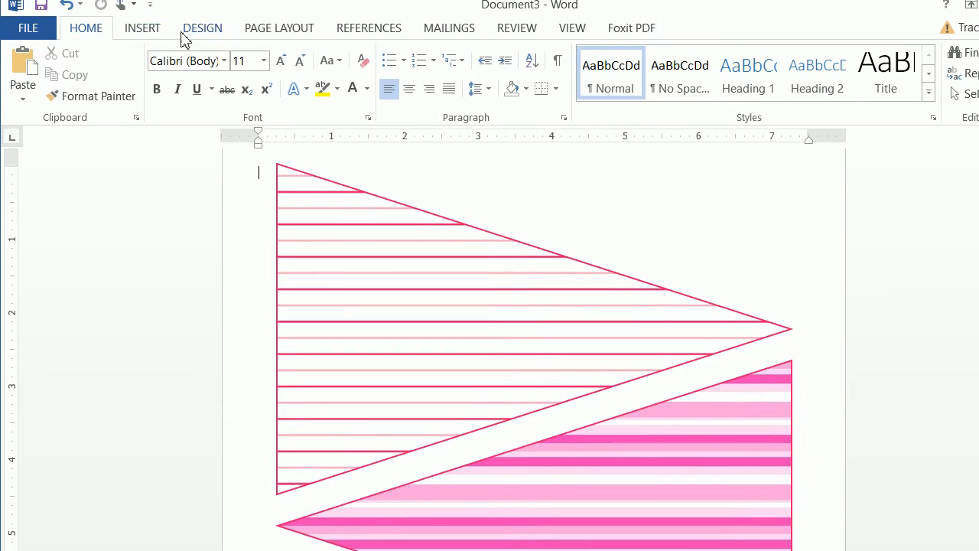
left_click(145, 38)
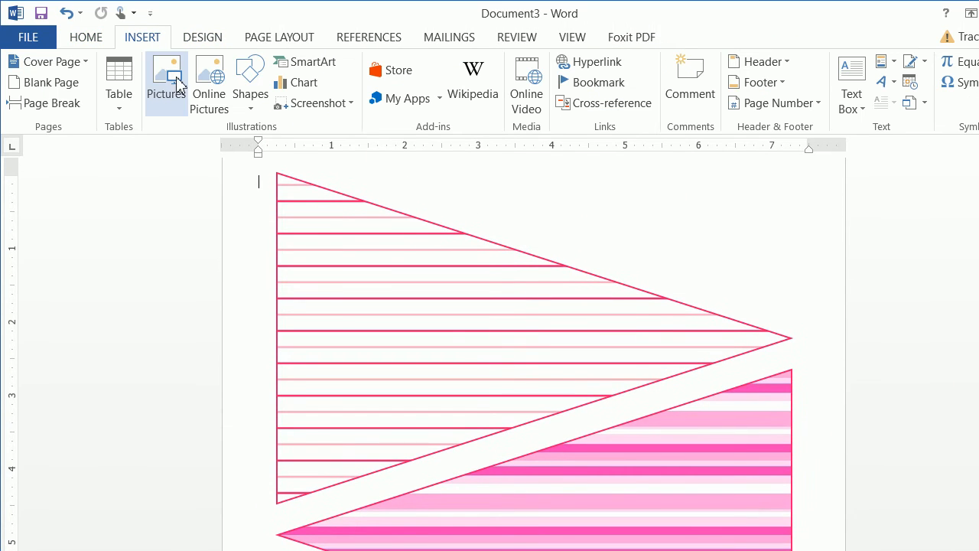
left_click(250, 84)
left_click(314, 155)
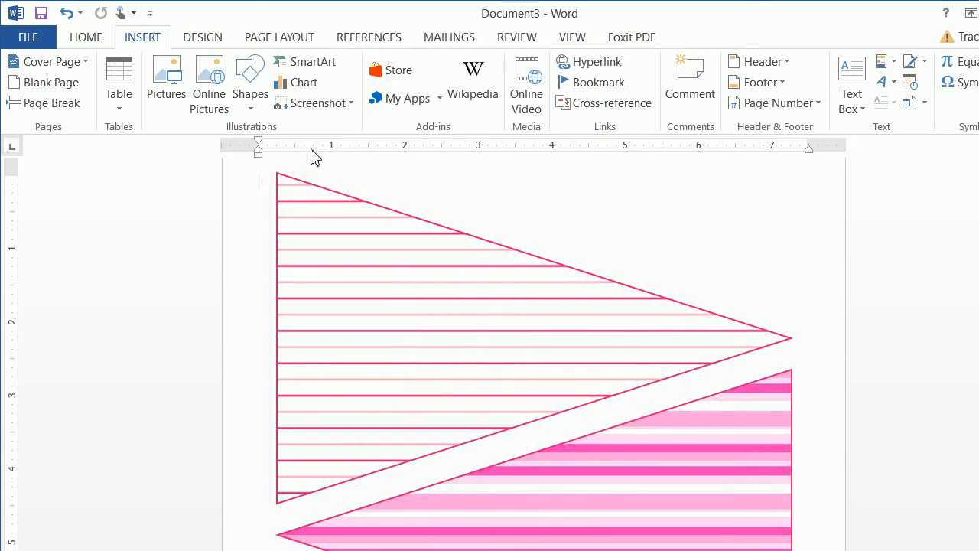
left_click(317, 234)
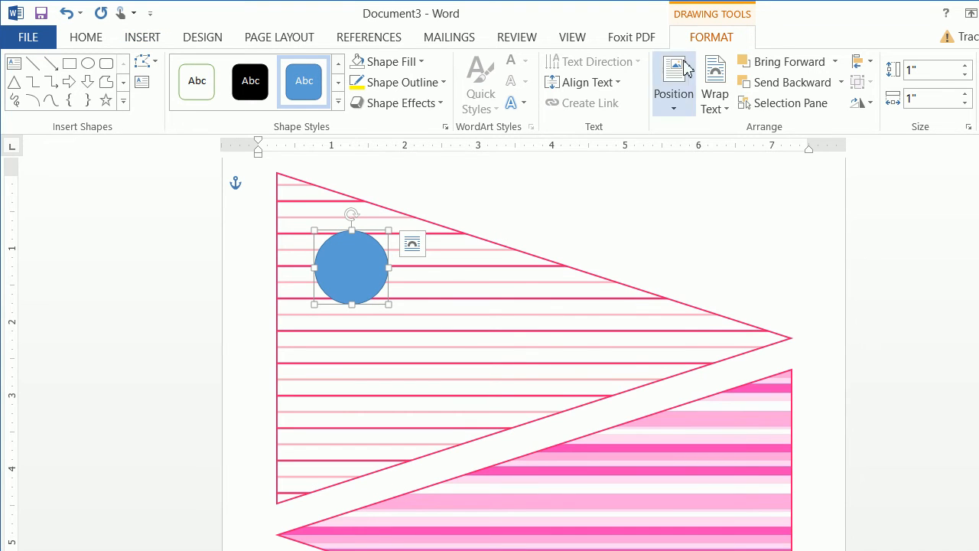
Step: Set the circle's height and width to 5.5 inches
left_click(920, 70)
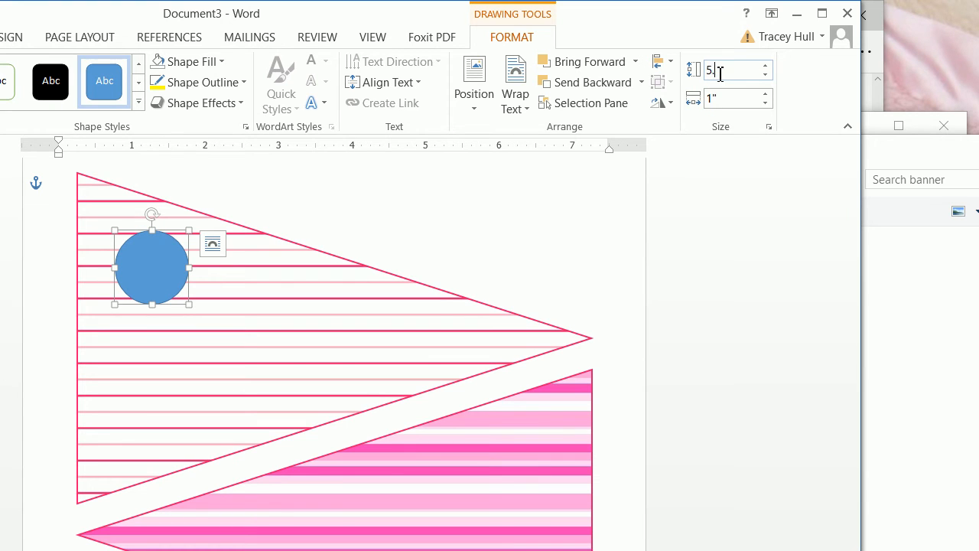
left_click(720, 97)
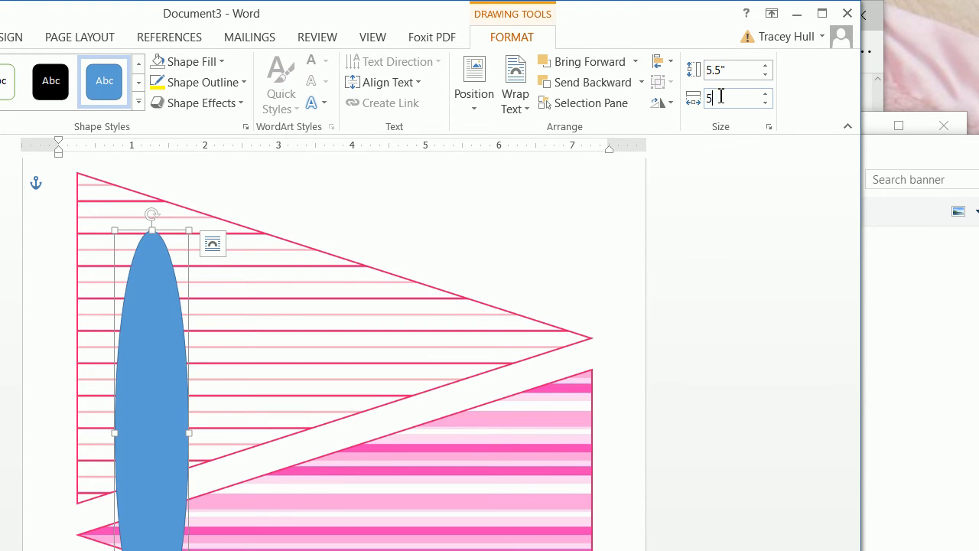
type("5.5")
key("Return")
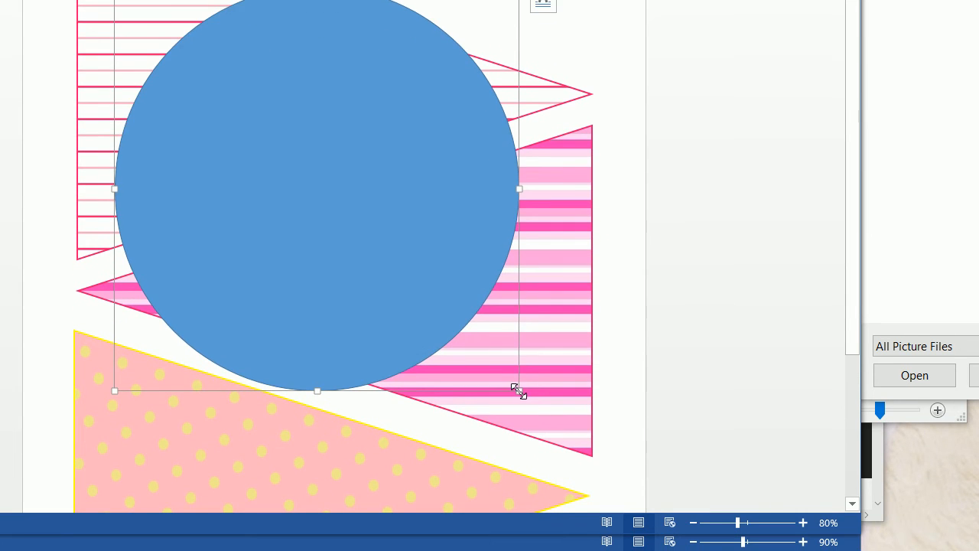
Step: Shrink the circle and move it into the wide end of the top striped triangle
left_click_drag(519, 391, 354, 219)
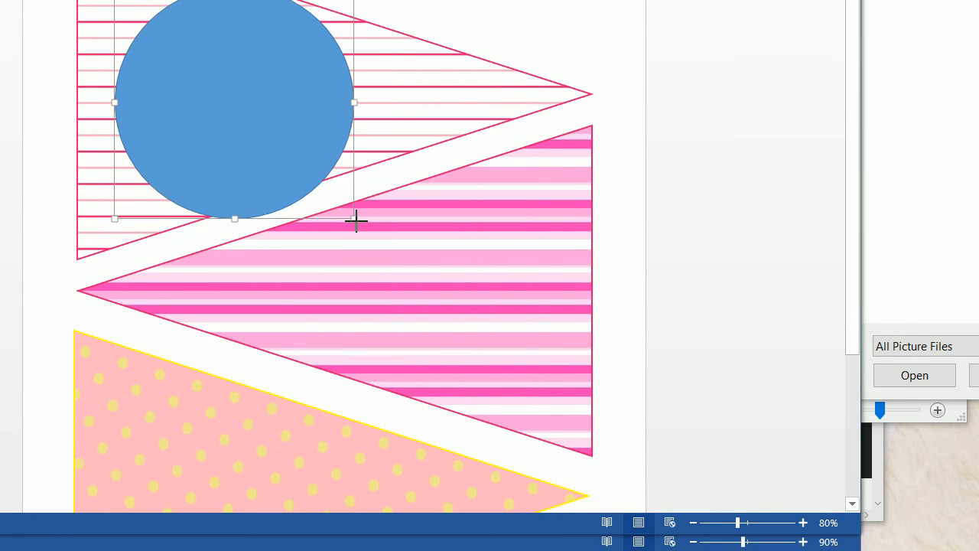
left_click_drag(274, 115, 222, 101)
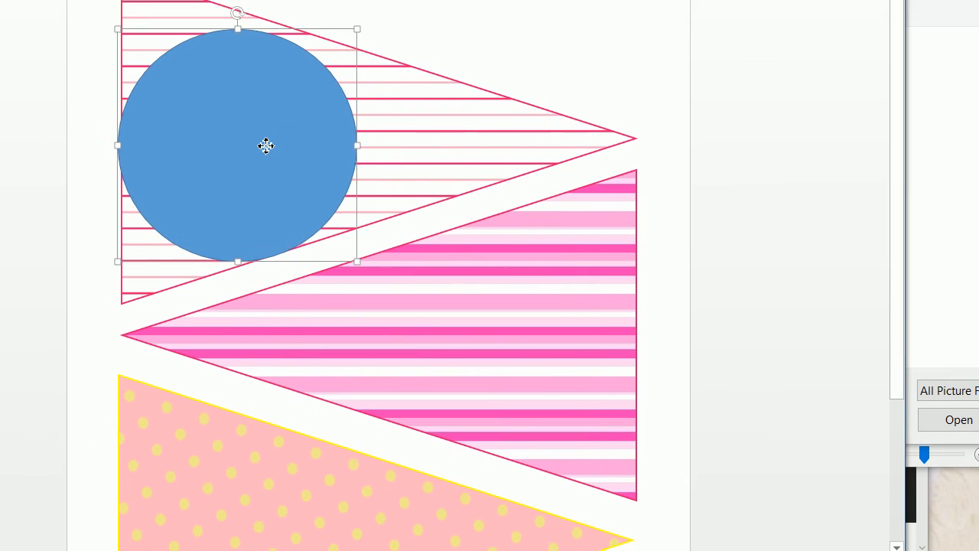
left_click_drag(265, 145, 270, 140)
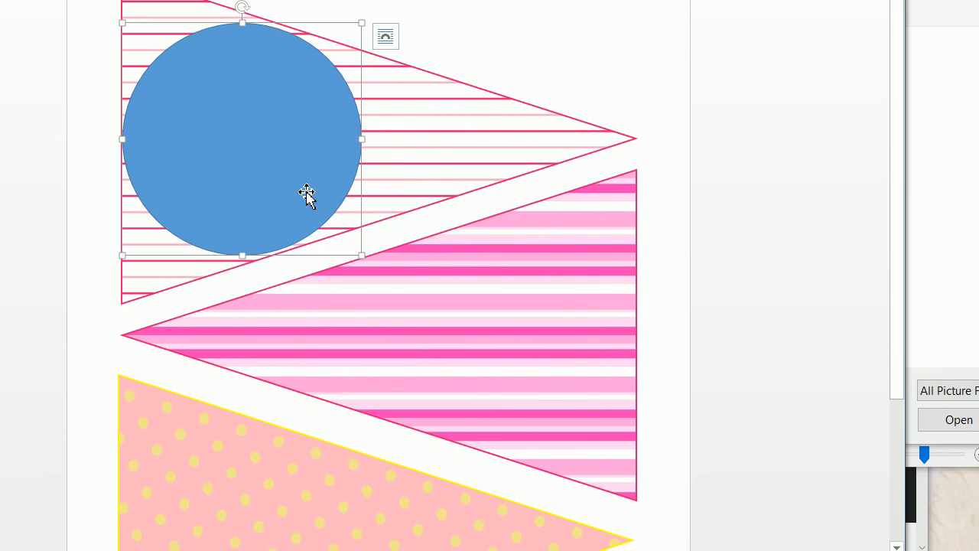
left_click(367, 260)
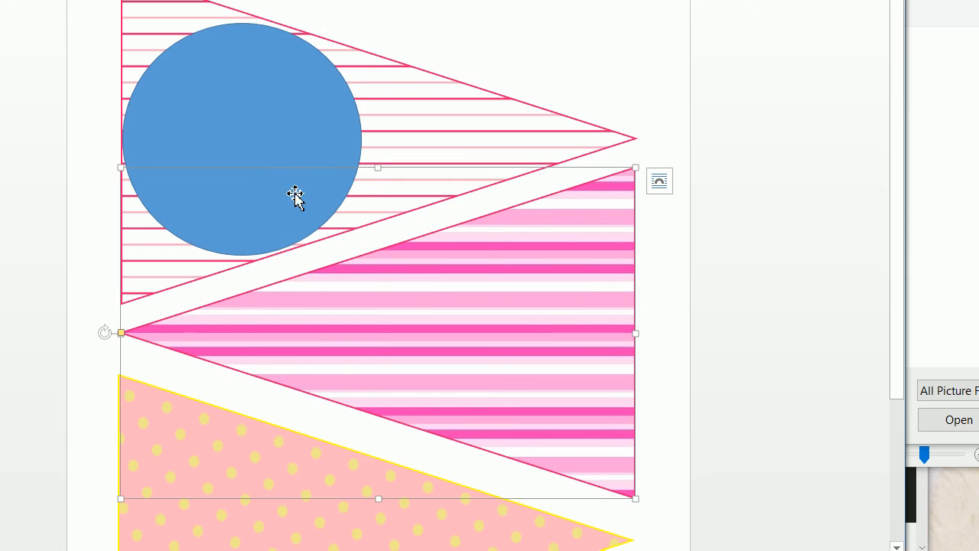
left_click(291, 165)
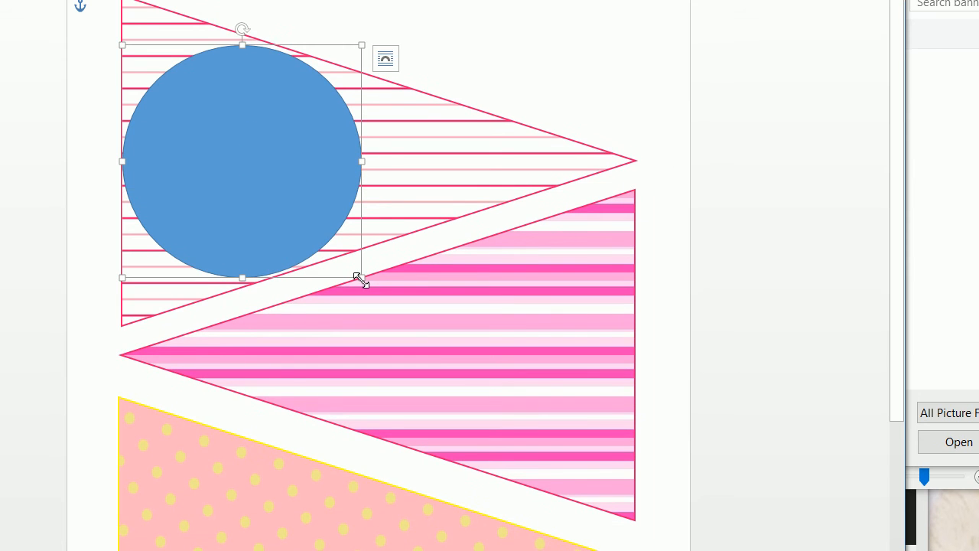
left_click_drag(361, 278, 354, 274)
left_click_drag(243, 197, 255, 197)
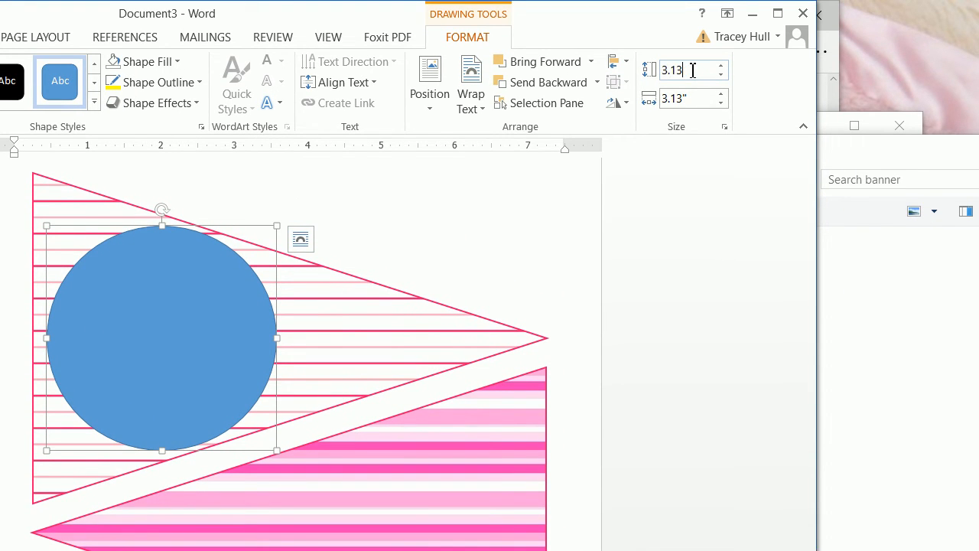
Step: Set the circle's height to 3.13 inches and center it in the wide end of the top triangle
left_click(693, 70)
type("3.13")
key("Return")
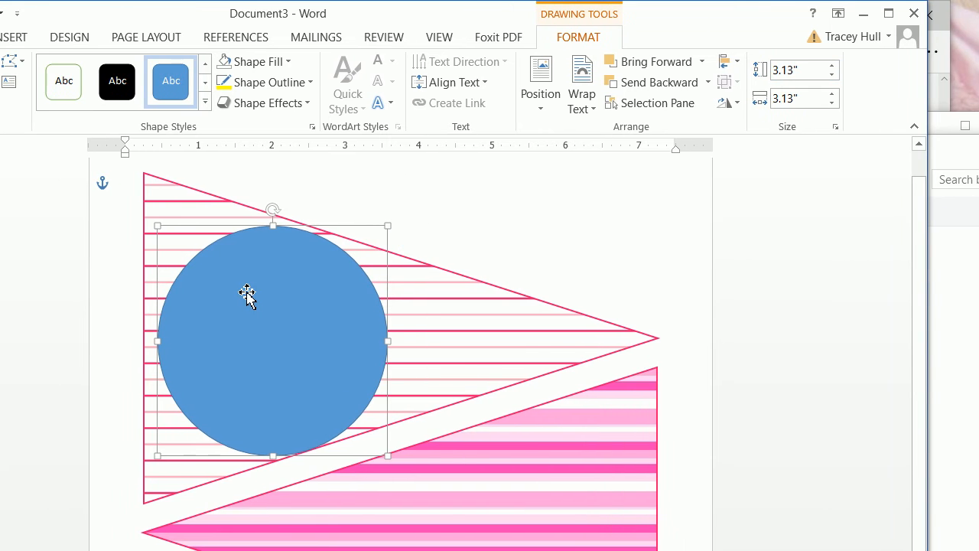
left_click_drag(246, 295, 244, 292)
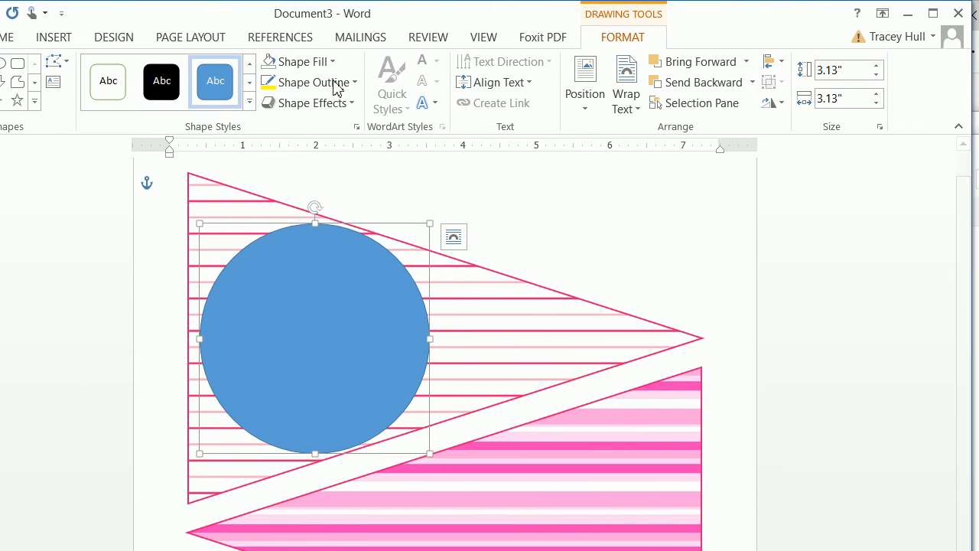
Step: Fill the circle with dark gray and outline it in the recently used dark pink
left_click(309, 64)
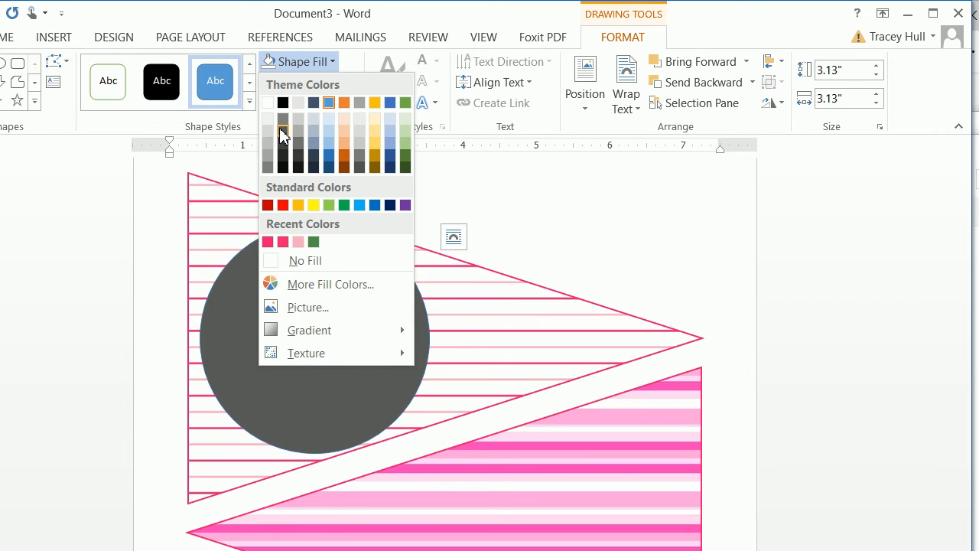
left_click(280, 130)
left_click(297, 84)
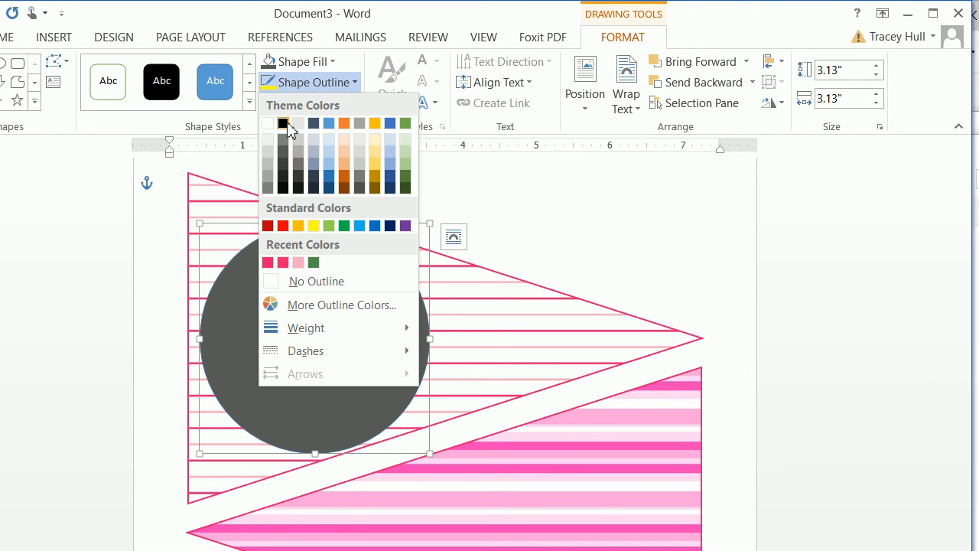
left_click(287, 264)
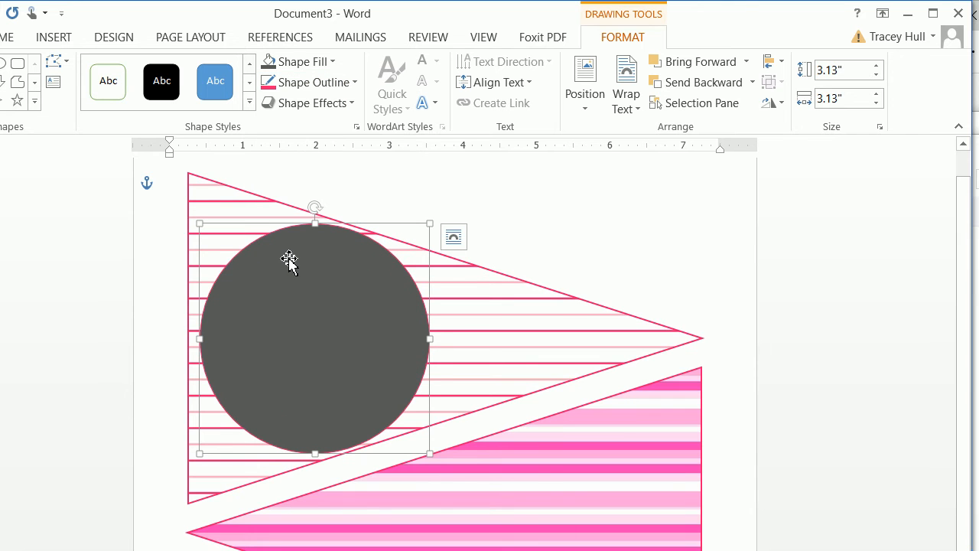
Step: Copy the gray circle, paste it and position the copy in the wide end of the middle pink-striped triangle
right_click(327, 319)
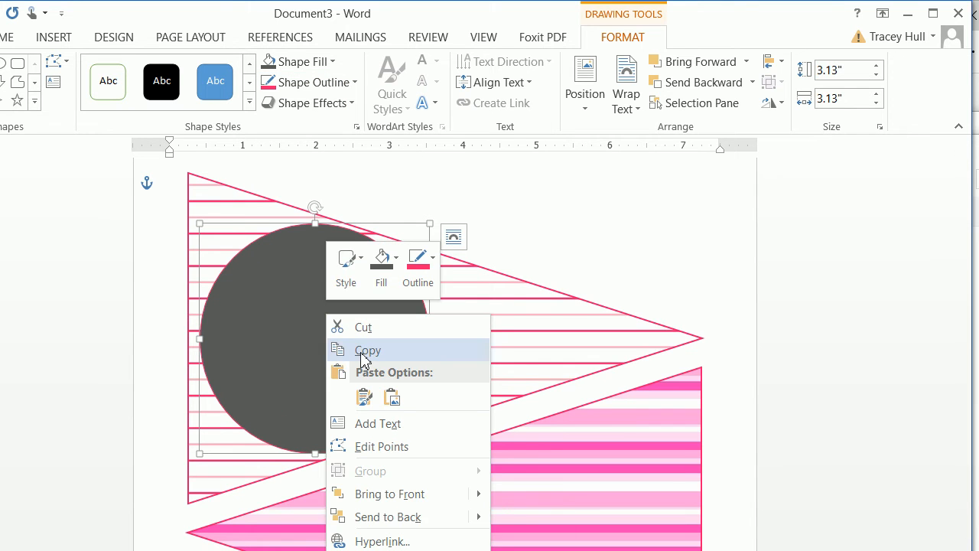
left_click(362, 350)
left_click(494, 332)
left_click(519, 207)
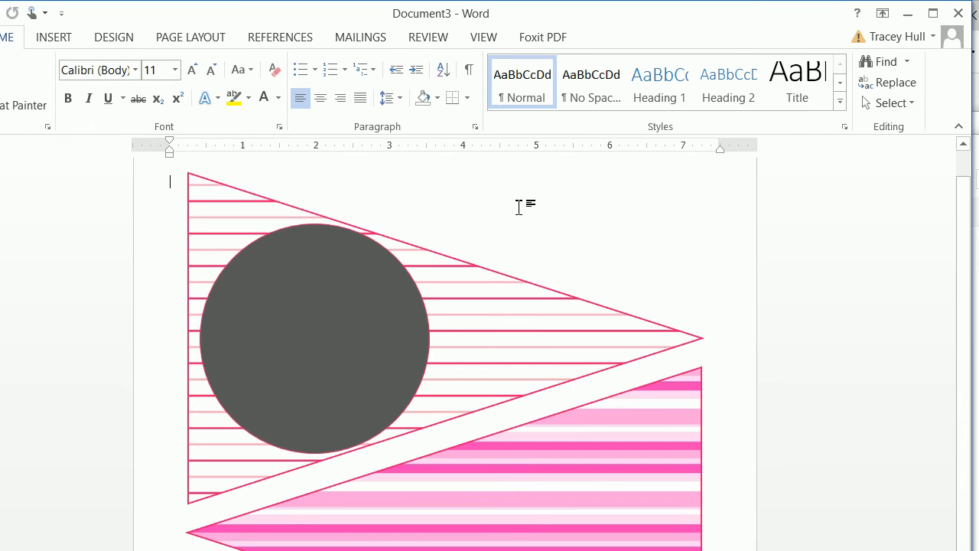
right_click(519, 207)
left_click(554, 295)
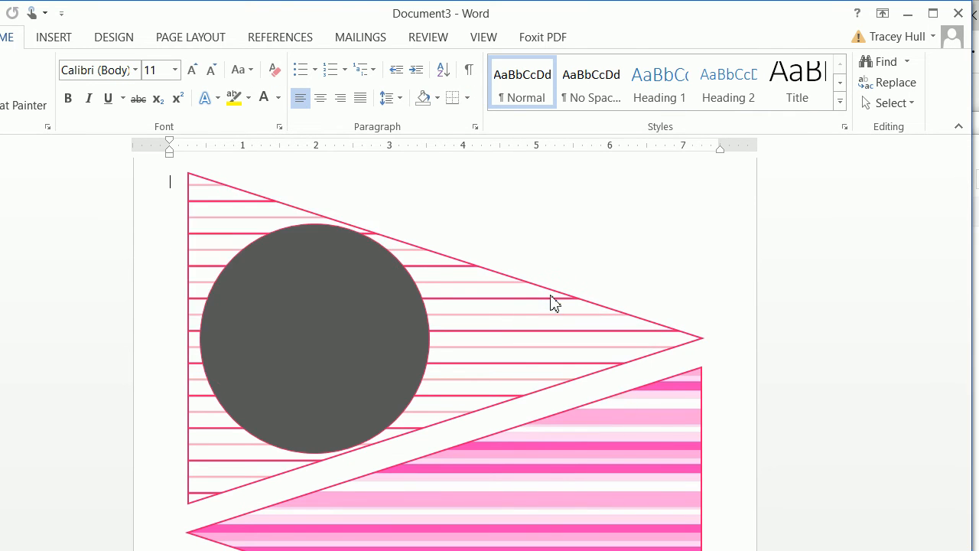
left_click_drag(339, 291, 610, 493)
left_click_drag(611, 404, 642, 439)
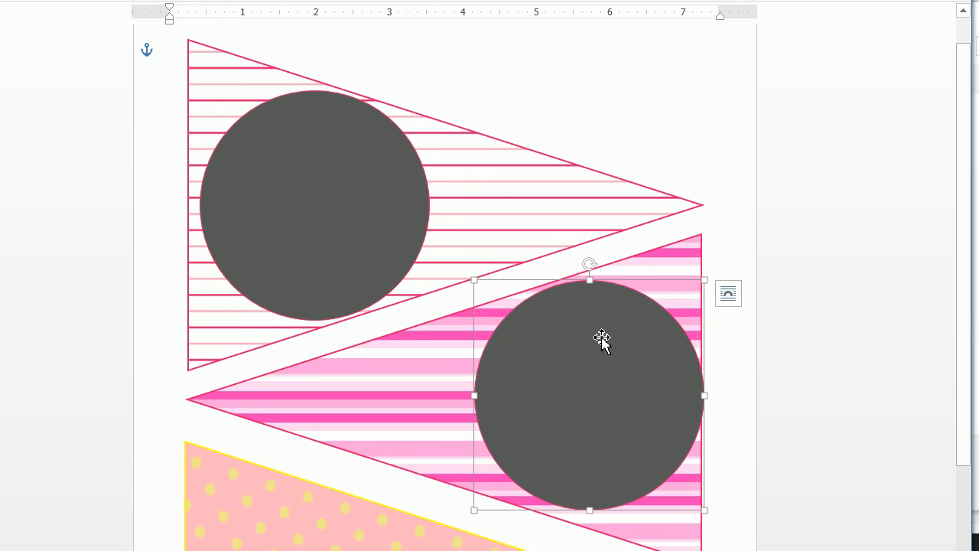
left_click_drag(604, 374, 596, 376)
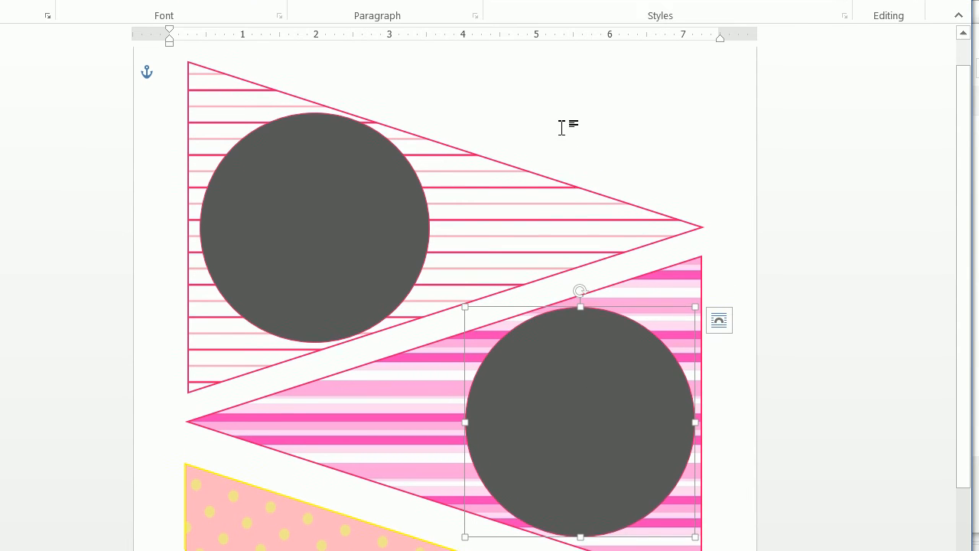
Step: Paste another gray circle and position it in the wide end of the bottom polka dot triangle
right_click(559, 101)
left_click(599, 227)
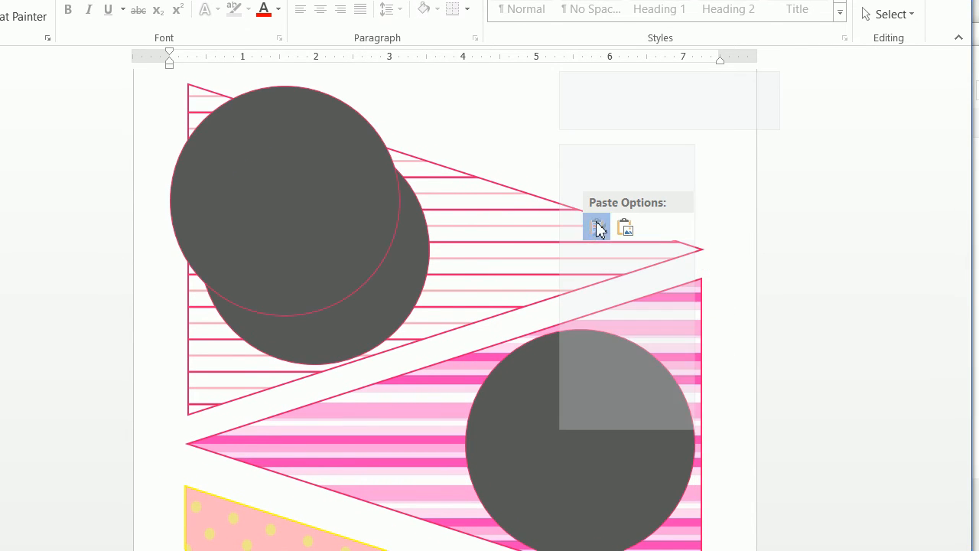
scroll(298, 203, "down", 2)
left_click_drag(298, 261, 314, 550)
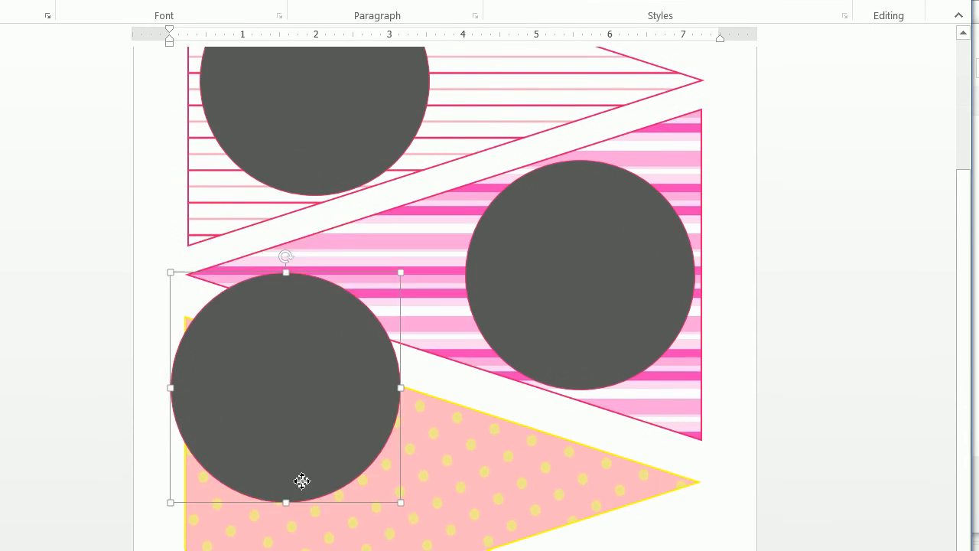
left_click_drag(314, 411, 322, 404)
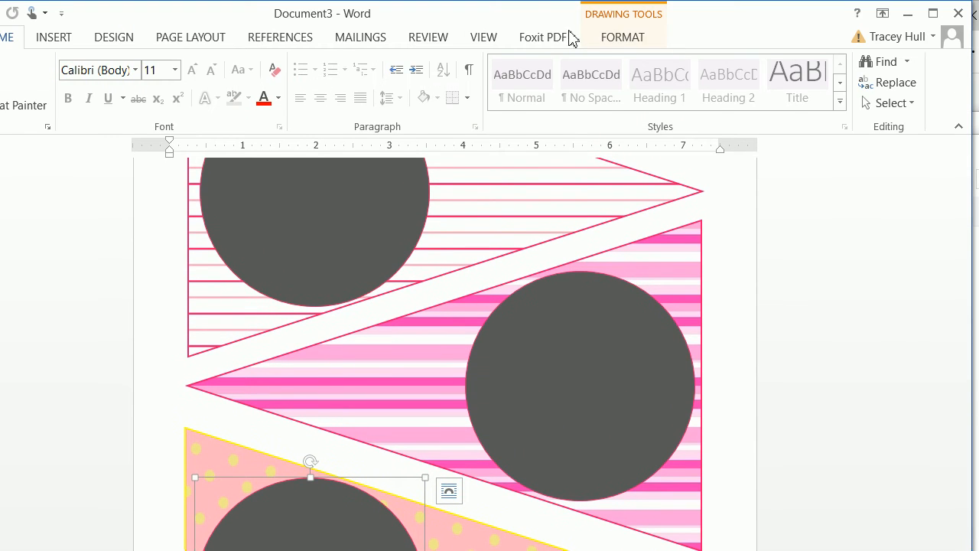
Step: Change the outline of the circle on the polka dot triangle to standard yellow
left_click(593, 36)
left_click(314, 82)
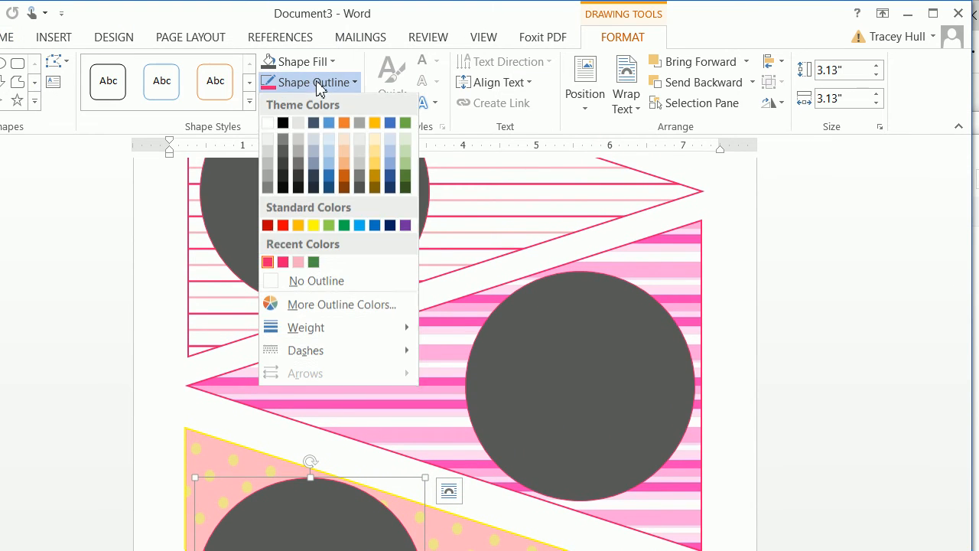
left_click(314, 225)
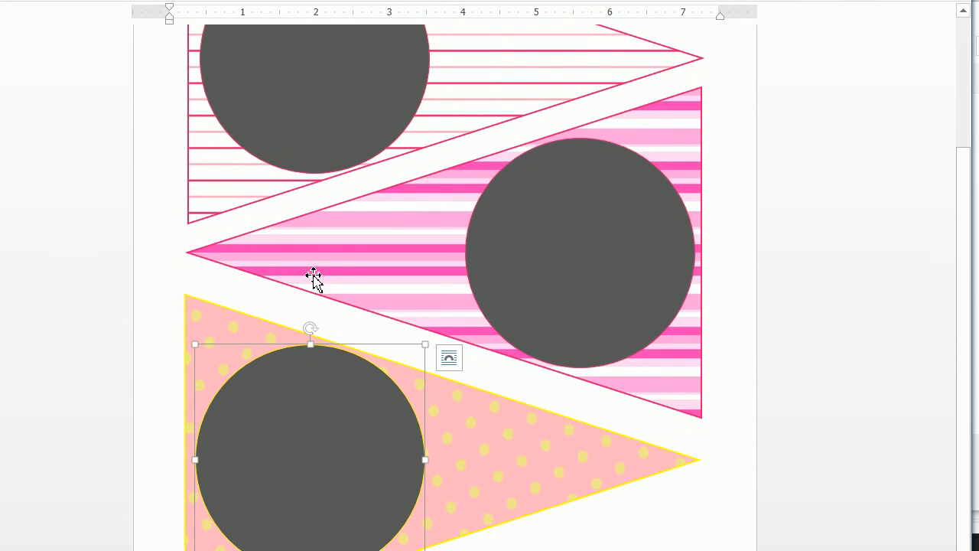
Step: Return to the three-pennant document, duplicate the top triangle's circle and move the copy over the original
scroll(356, 238, "up", 4)
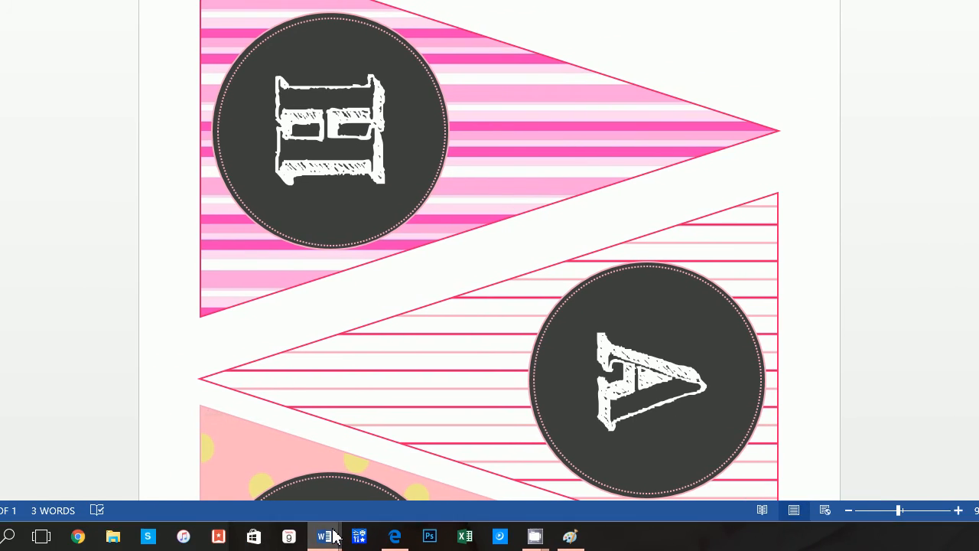
left_click(334, 536)
left_click(358, 489)
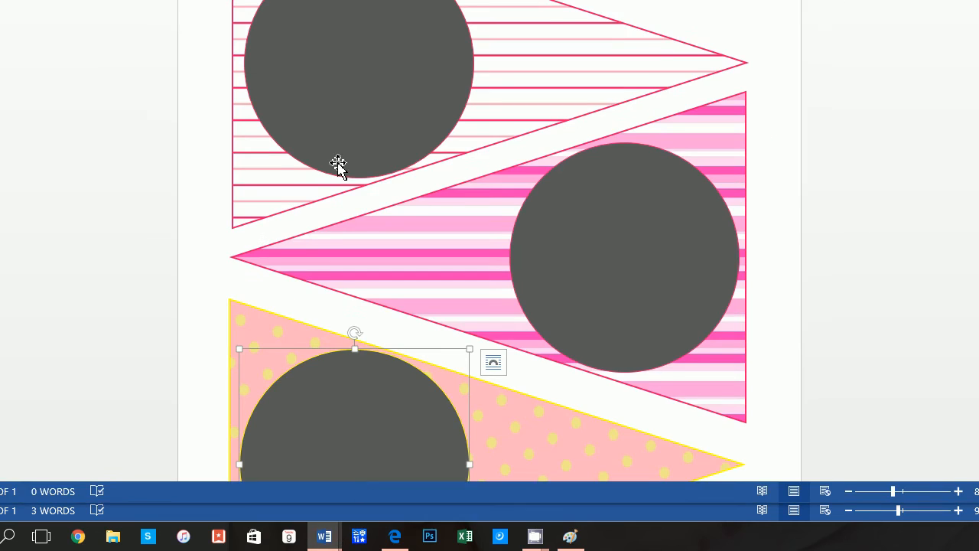
left_click(323, 48)
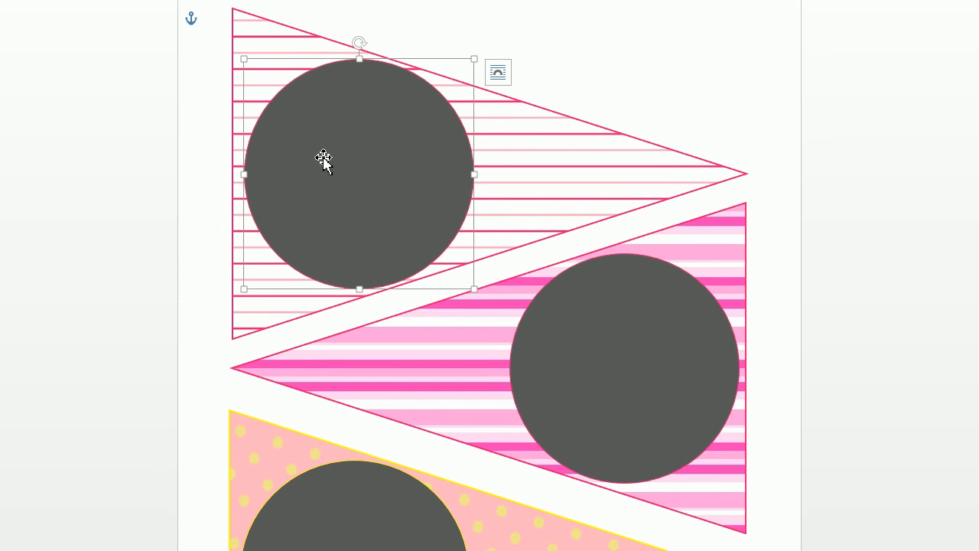
right_click(401, 121)
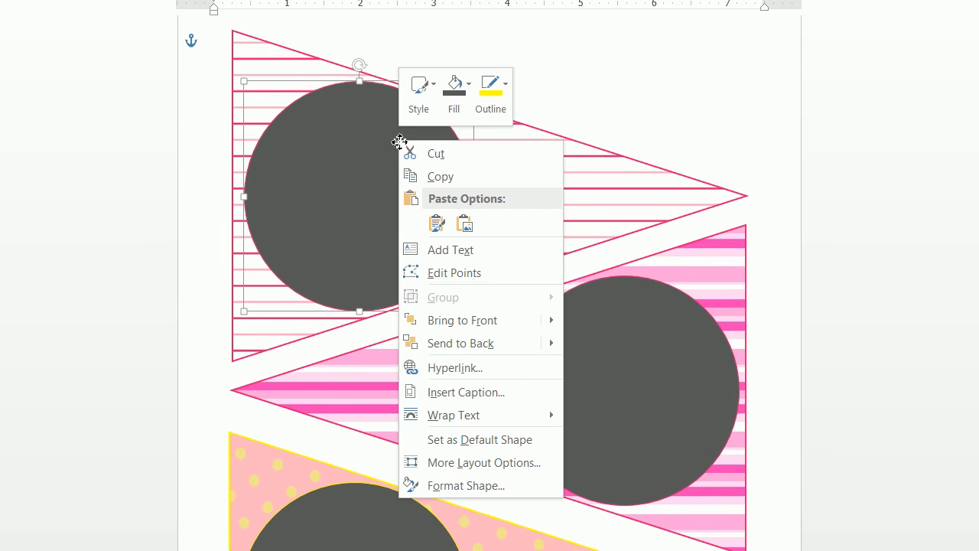
left_click(410, 151)
left_click(547, 114)
right_click(547, 114)
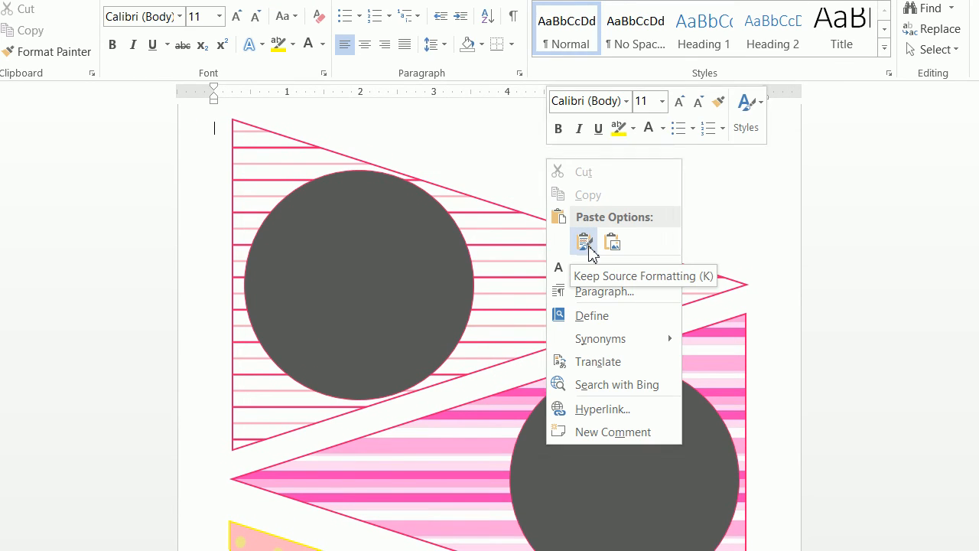
left_click(584, 242)
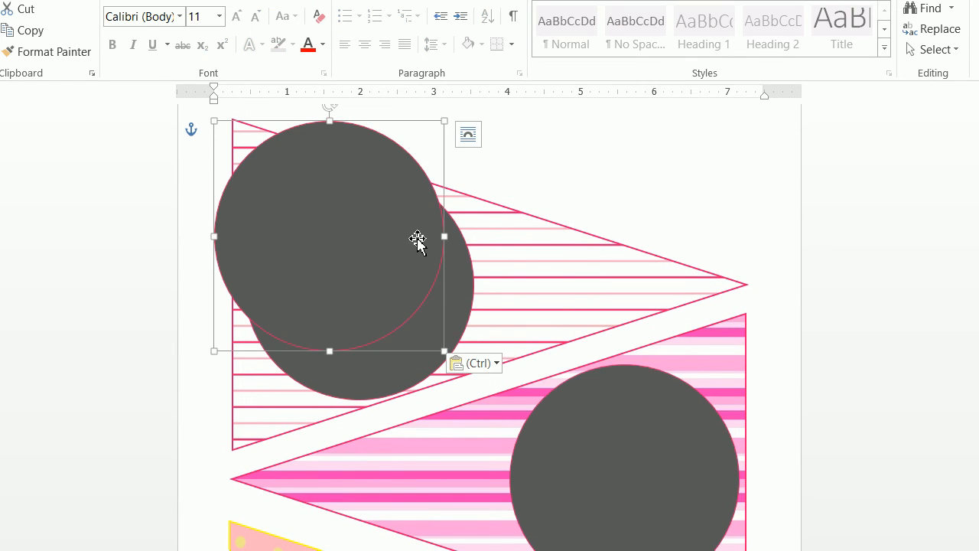
left_click_drag(420, 240, 437, 269)
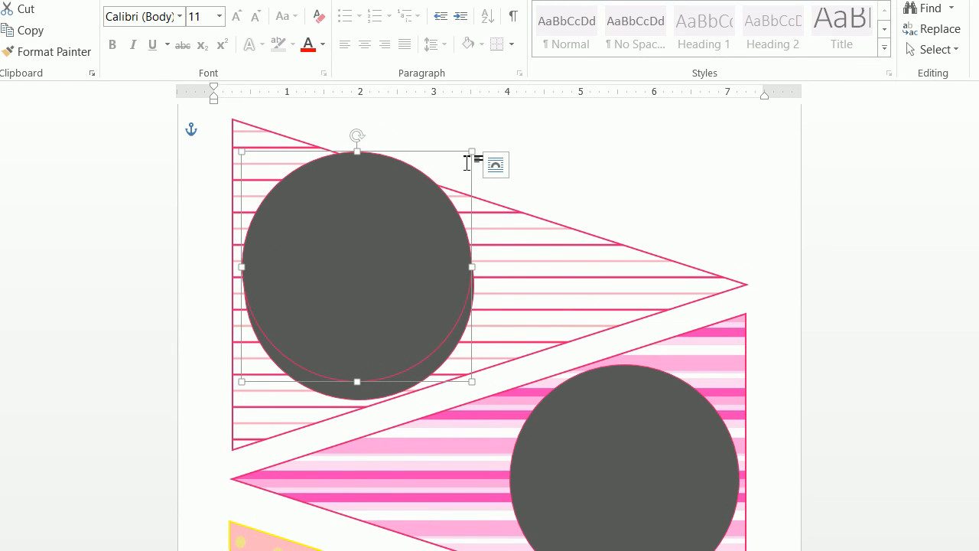
Step: Set the duplicated circle's height and width to 3 inches
left_click(668, 38)
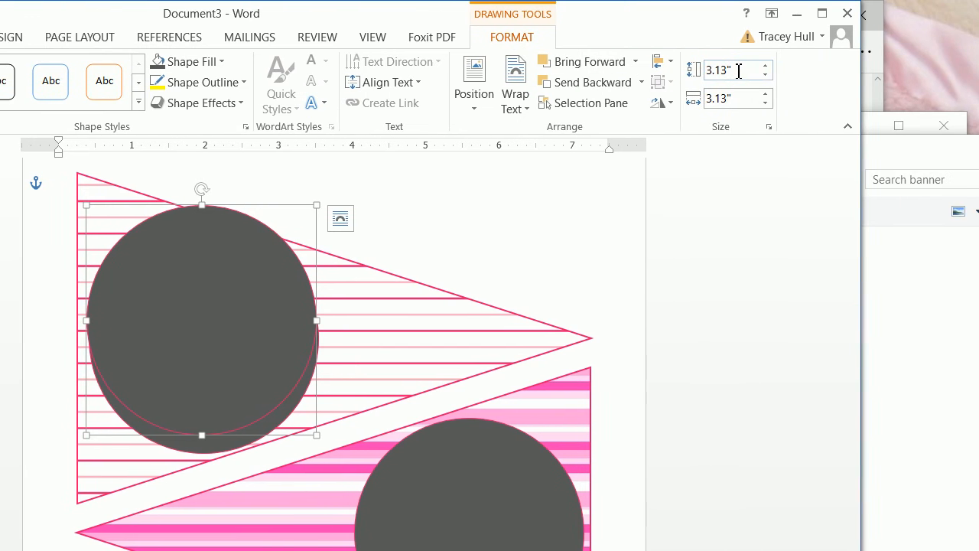
left_click(894, 71)
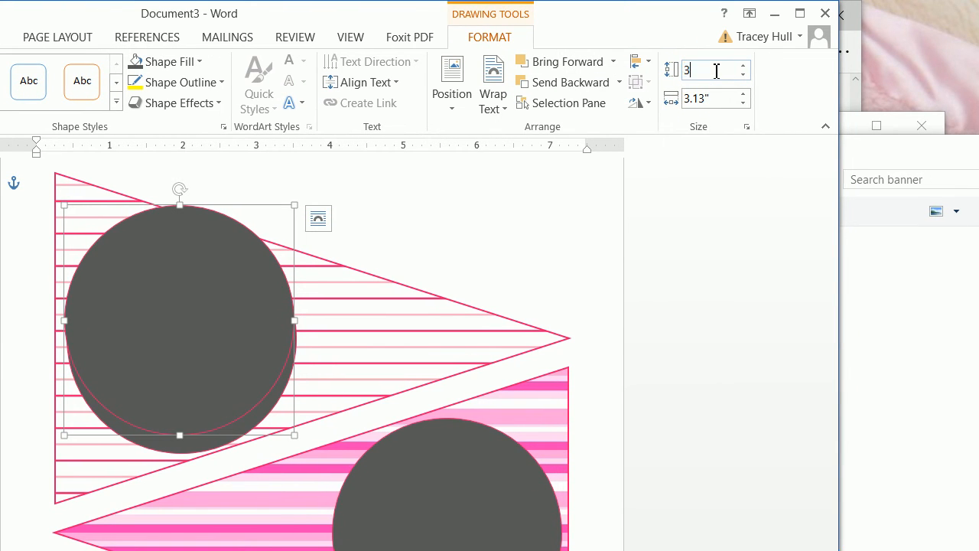
key("Tab")
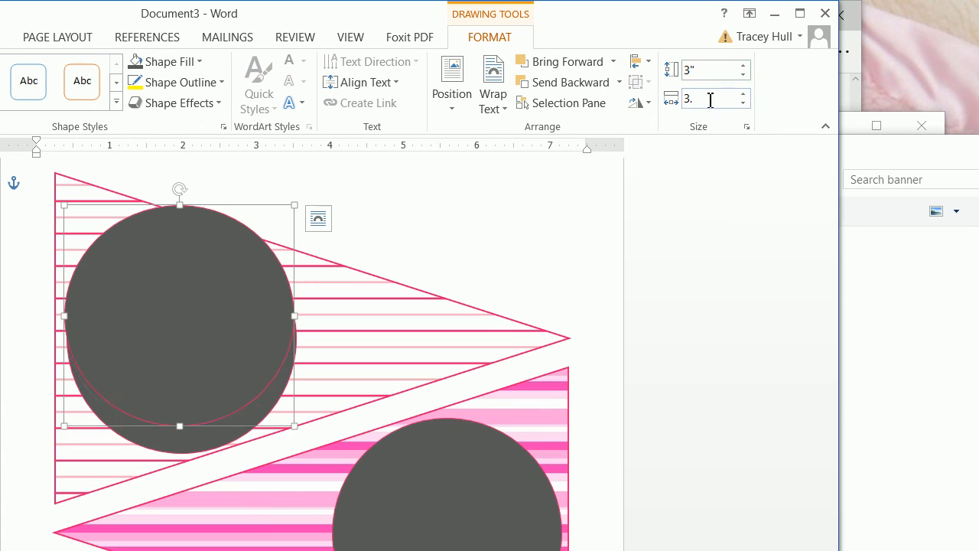
type("3")
key("Return")
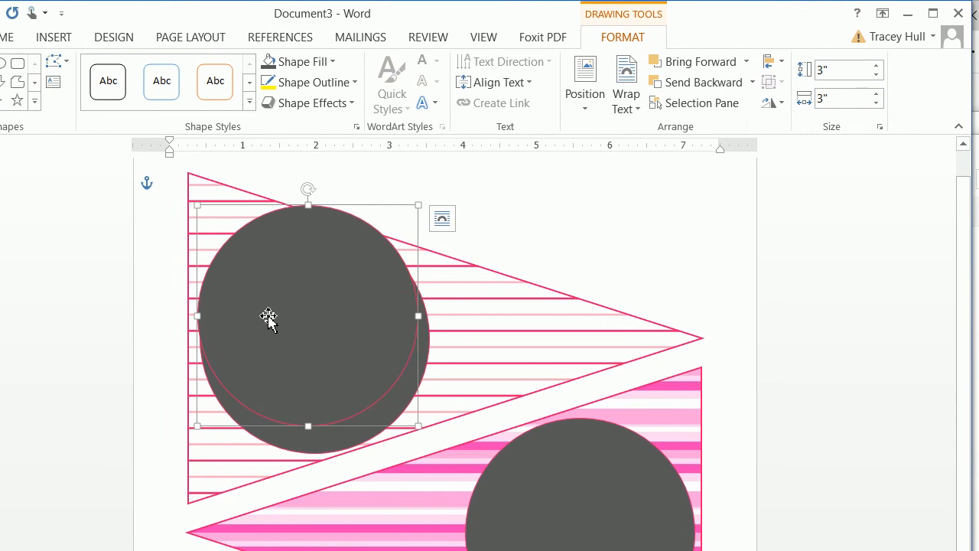
Step: Center the 3-inch circle inside the larger gray circle on the top triangle, nudging it into place
left_click_drag(136, 317, 144, 337)
left_click_drag(278, 336, 278, 336)
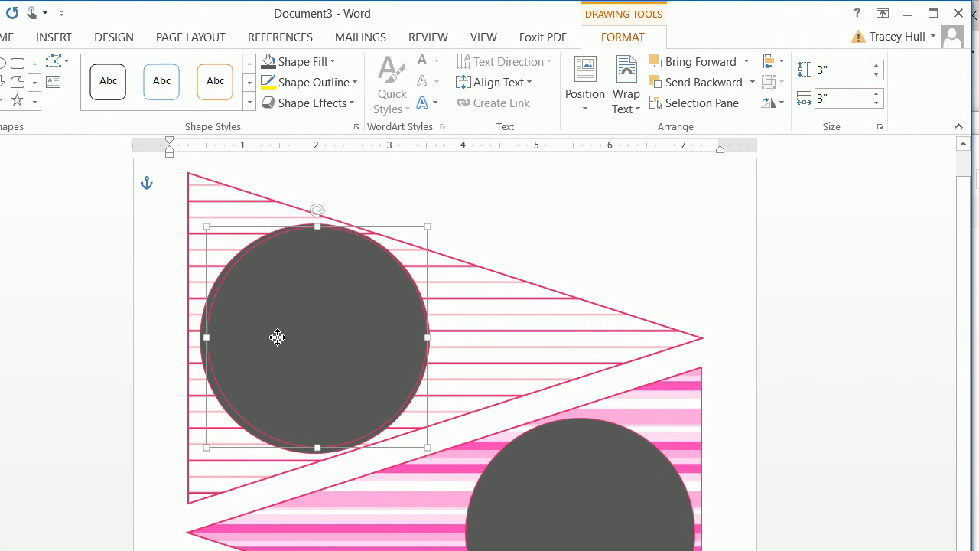
key("Left")
key("Left")
key("Down")
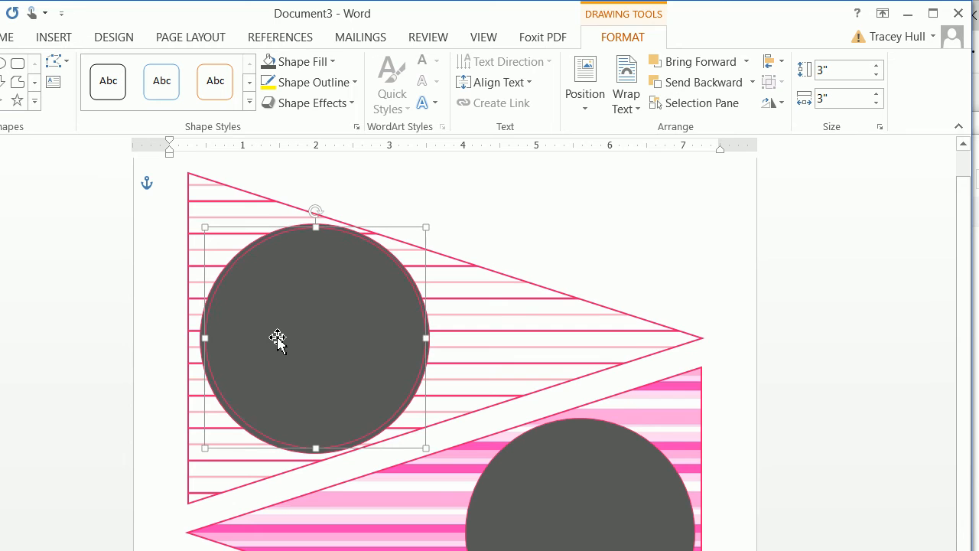
key("Down")
key("Right")
key("Left")
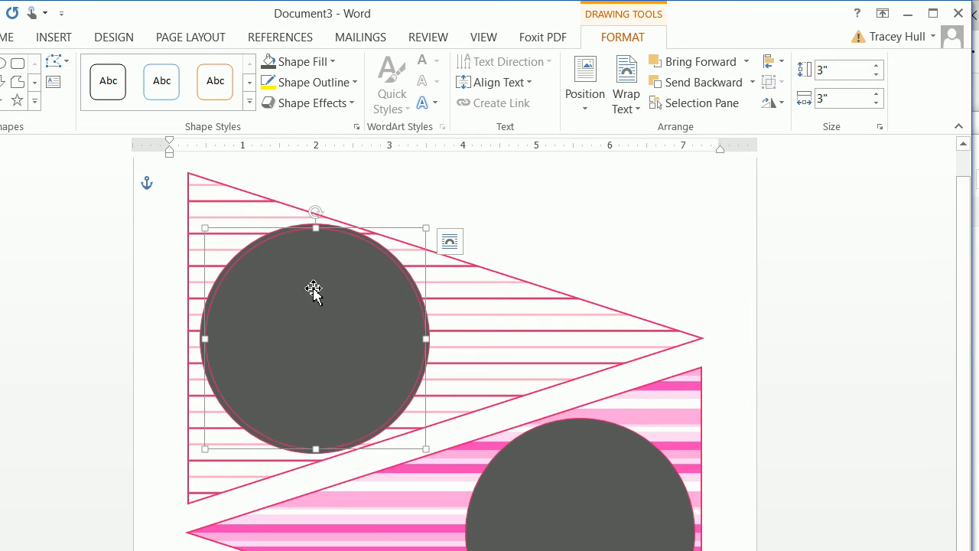
Step: Remove the fill from the 3-inch circle on the top triangle and set its outline weight to 1½ pt
left_click(329, 62)
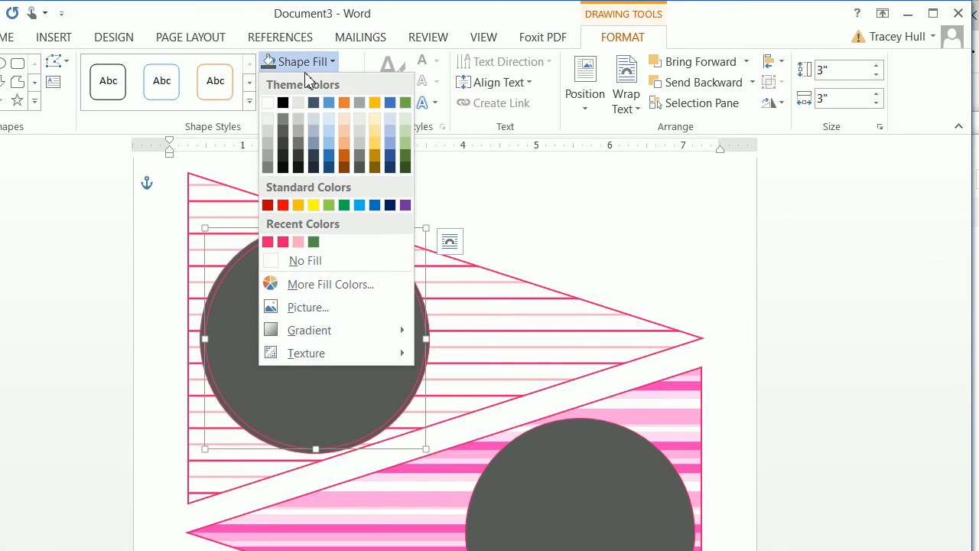
left_click(310, 259)
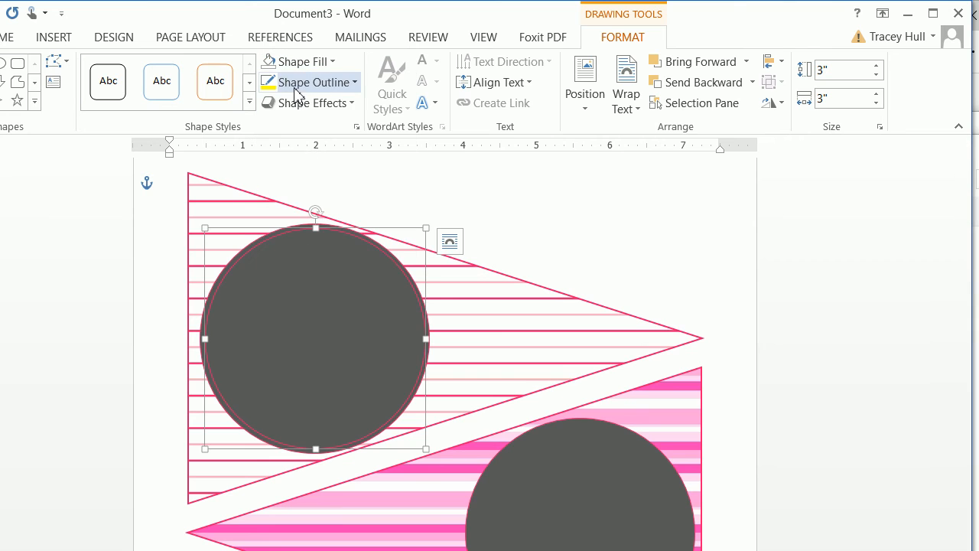
left_click(295, 88)
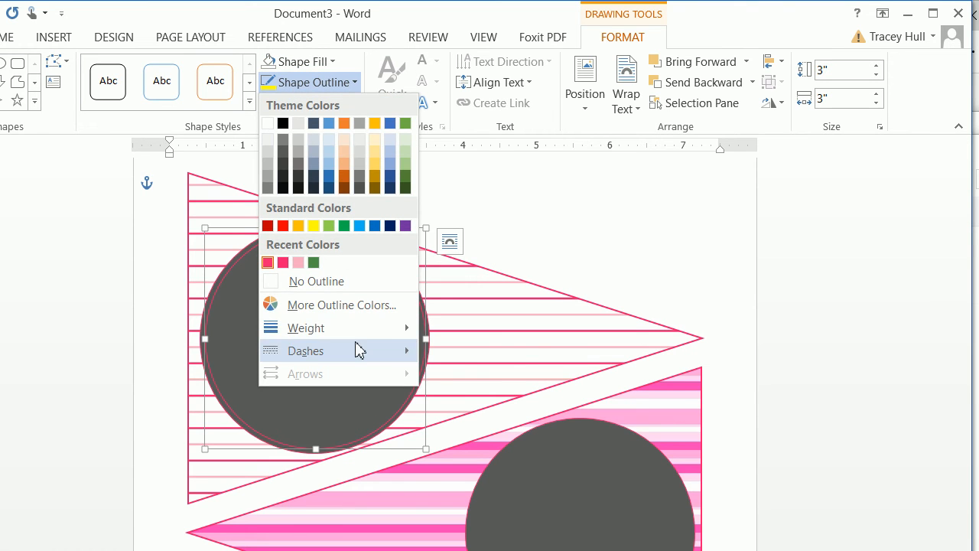
mouse_move(368, 329)
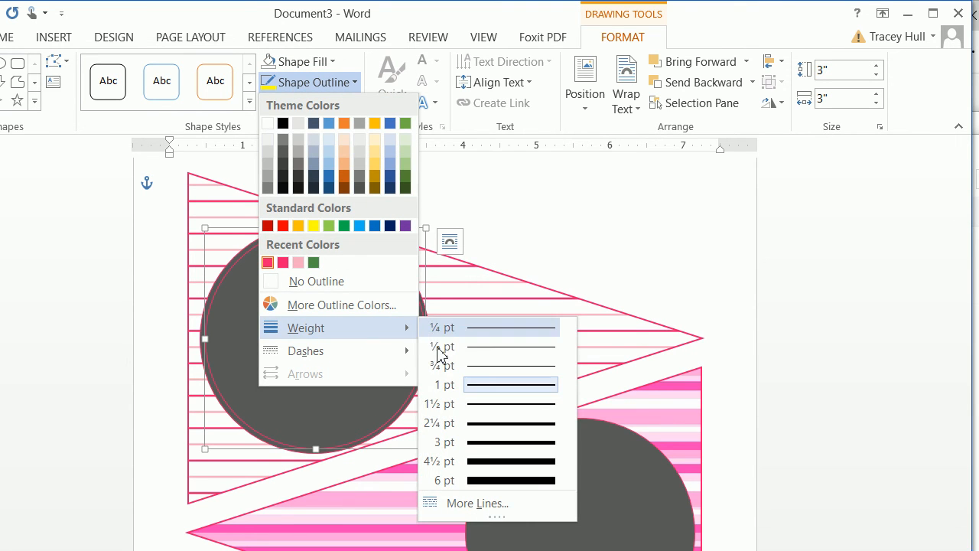
left_click(453, 404)
Step: Give the top triangle's inner ring a round dot outline in the recently used light pink
left_click(291, 82)
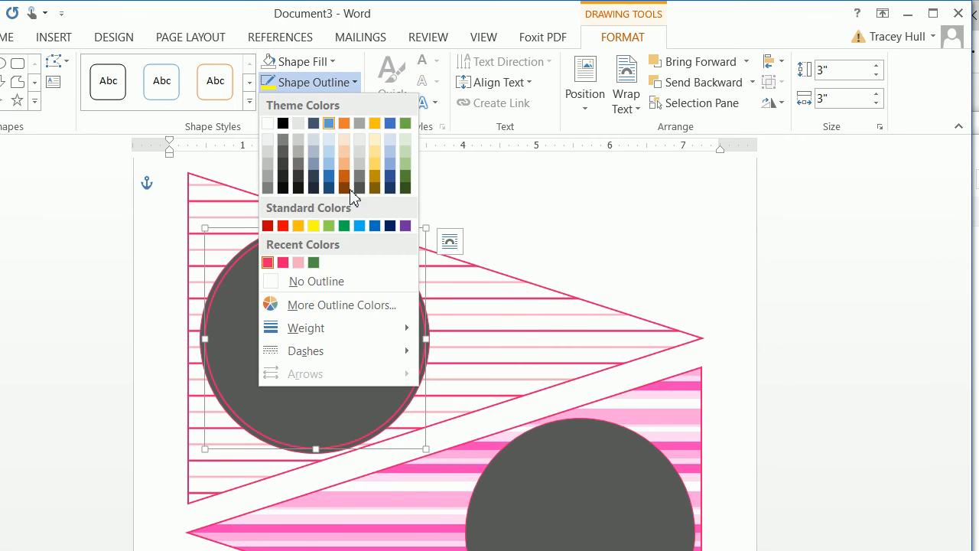
mouse_move(348, 354)
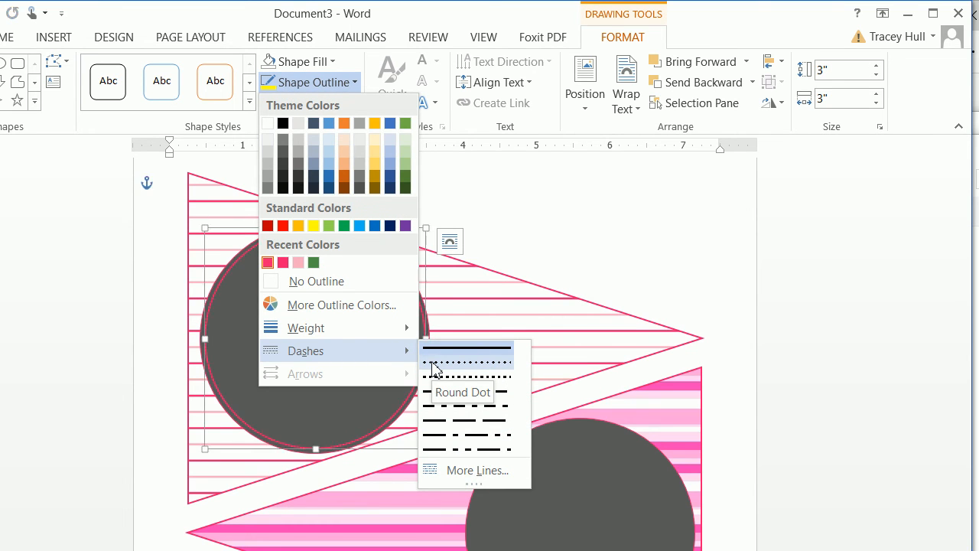
left_click(435, 363)
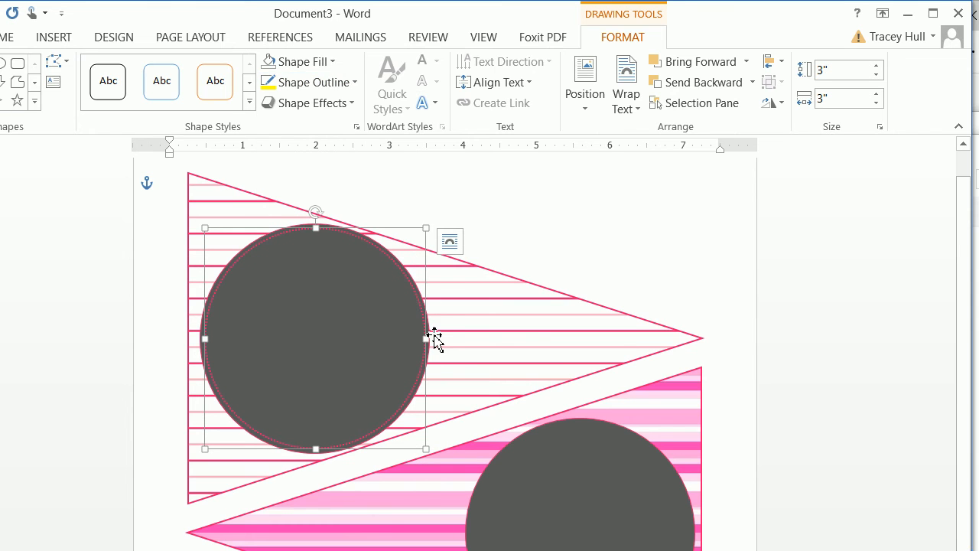
left_click(307, 84)
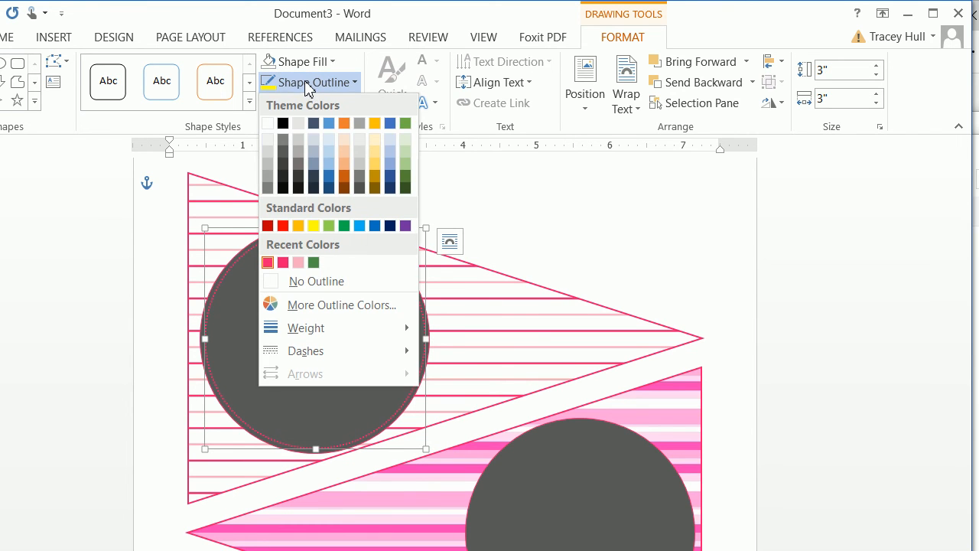
left_click(299, 264)
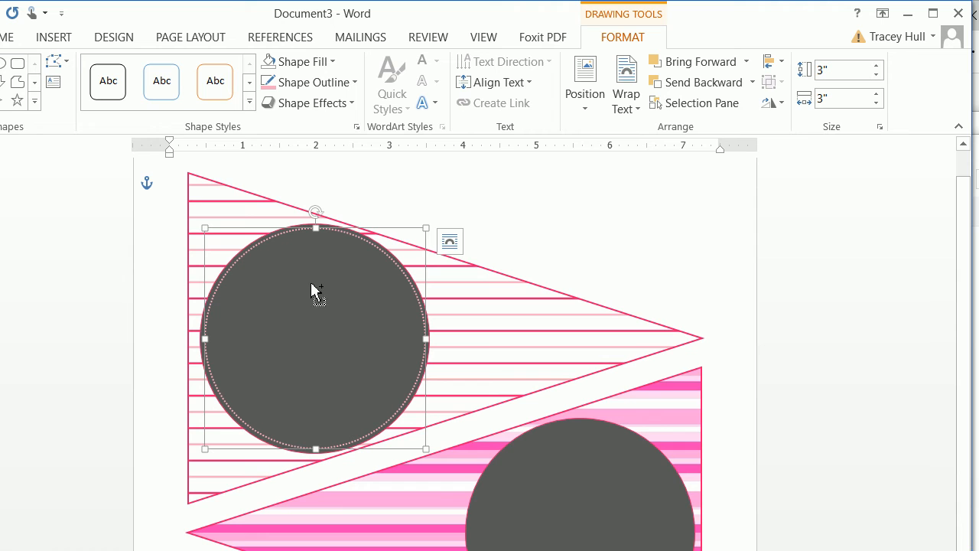
right_click(311, 290)
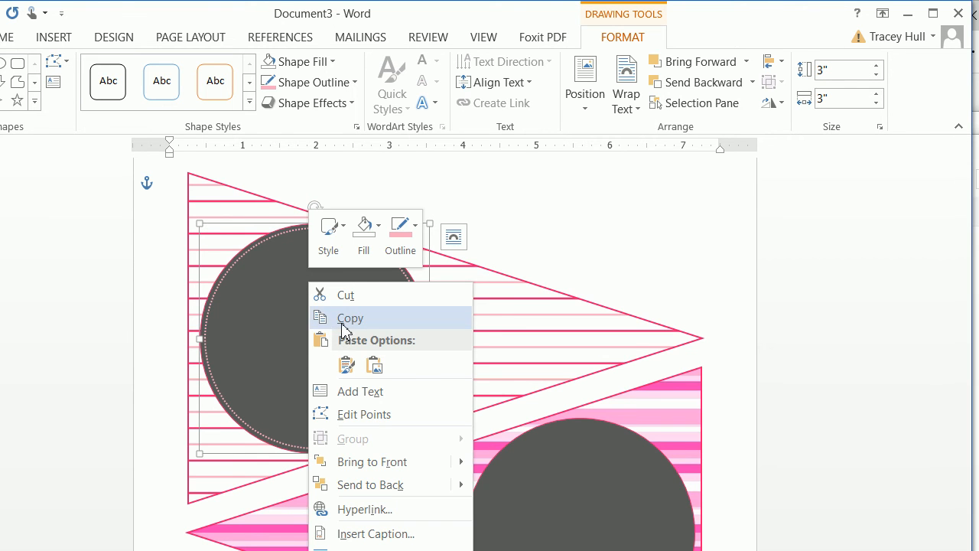
left_click(318, 318)
right_click(616, 210)
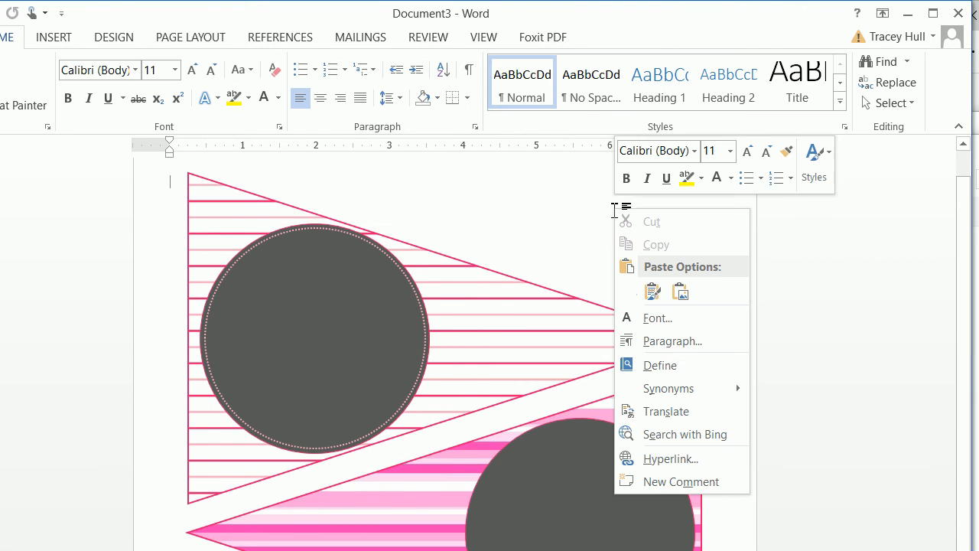
left_click(648, 290)
left_click_drag(365, 278, 579, 310)
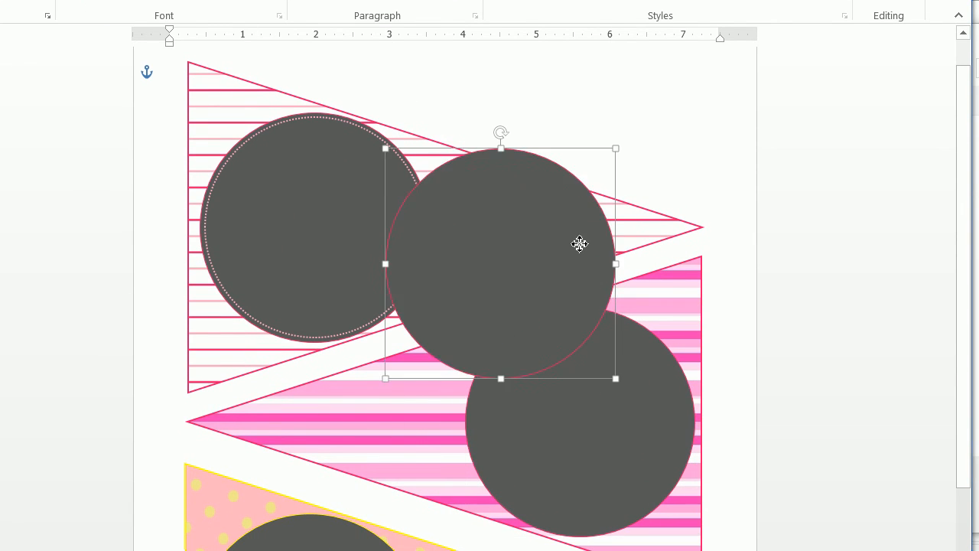
left_click_drag(579, 243, 579, 245)
key("Delete")
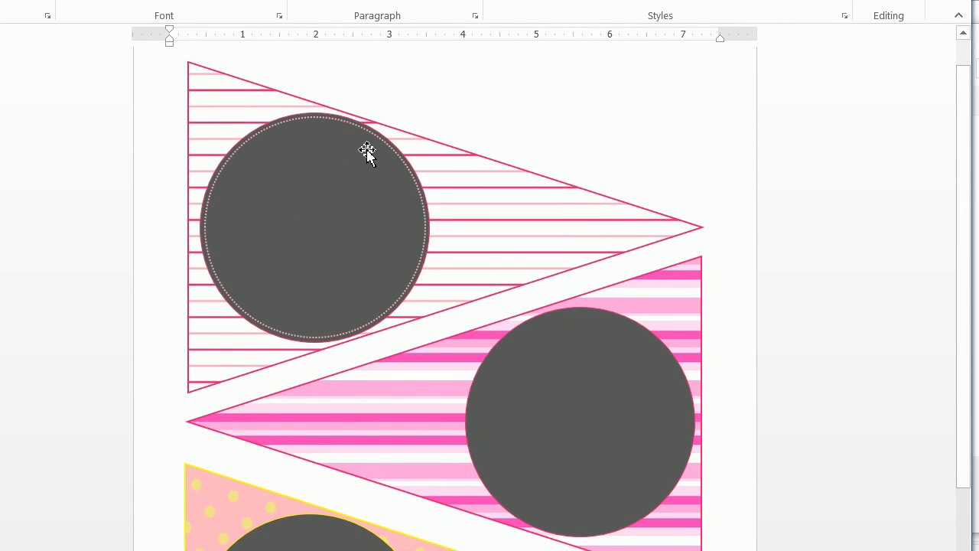
Step: Shift the gray circle on the top triangle slightly left and move its dotted ring to match
mouse_move(367, 153)
left_mouse_down()
mouse_move(375, 160)
mouse_move(354, 148)
left_mouse_up()
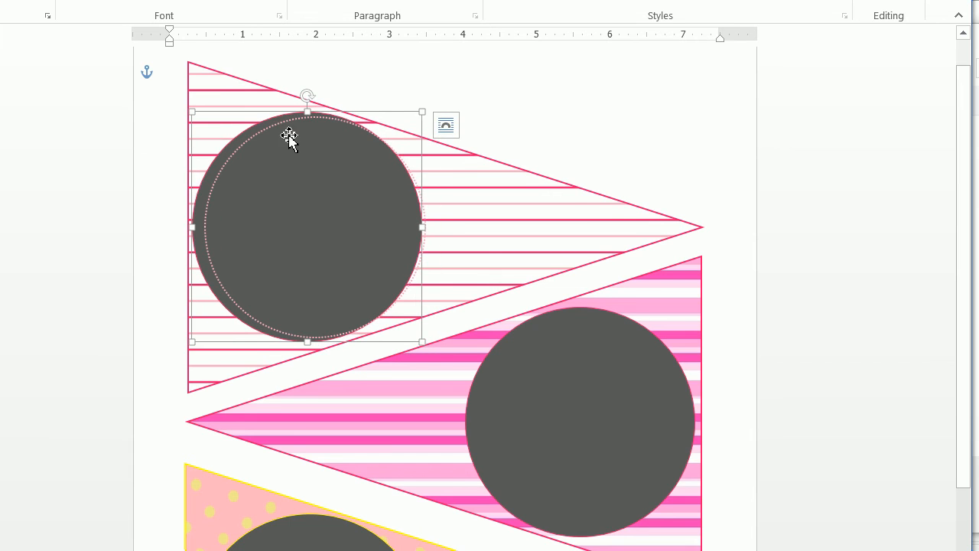
mouse_move(289, 138)
left_mouse_down()
mouse_move(282, 130)
mouse_move(376, 112)
mouse_move(278, 131)
left_mouse_up()
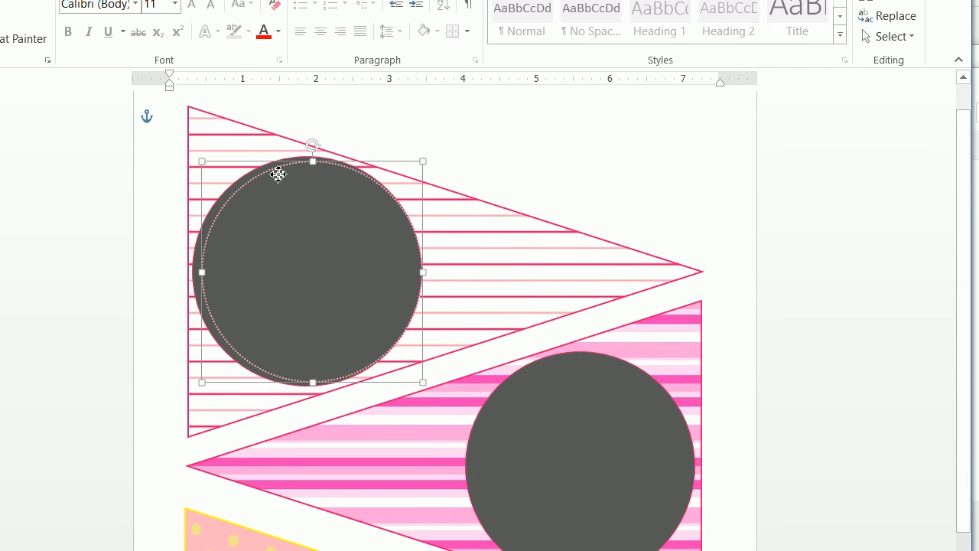
left_click_drag(278, 174, 279, 176)
Step: Paste a copy of the dotted ring onto the middle triangle's gray circle and realign the top gray circle with its ring
left_click(517, 153)
right_click(518, 148)
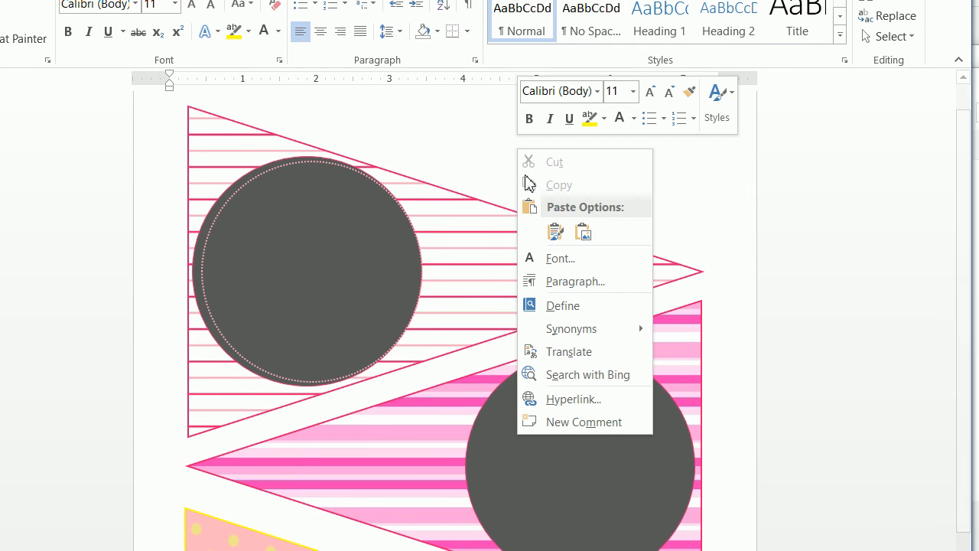
left_click(554, 230)
mouse_move(321, 195)
left_mouse_down()
mouse_move(543, 376)
mouse_move(573, 356)
mouse_move(402, 215)
mouse_move(324, 193)
left_mouse_up()
left_click(291, 124)
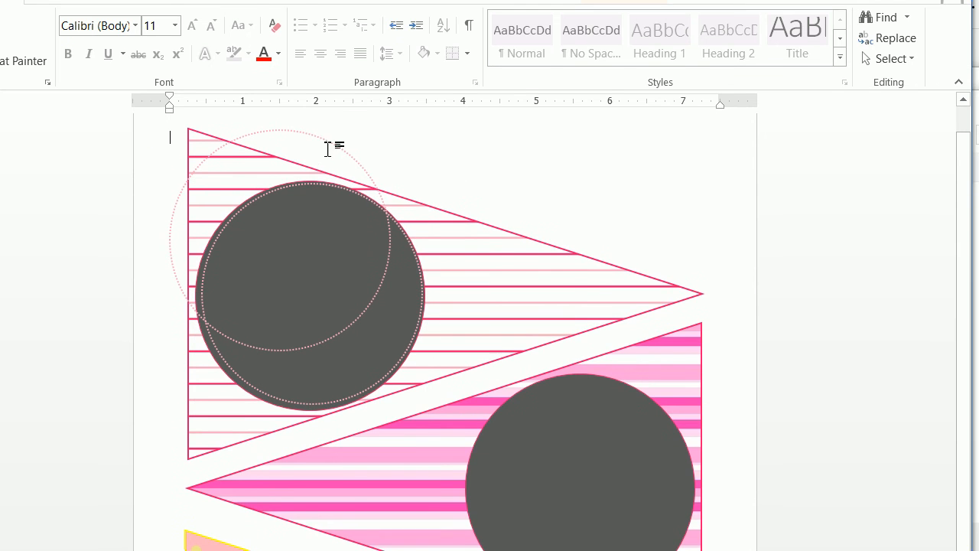
left_click_drag(327, 148, 626, 390)
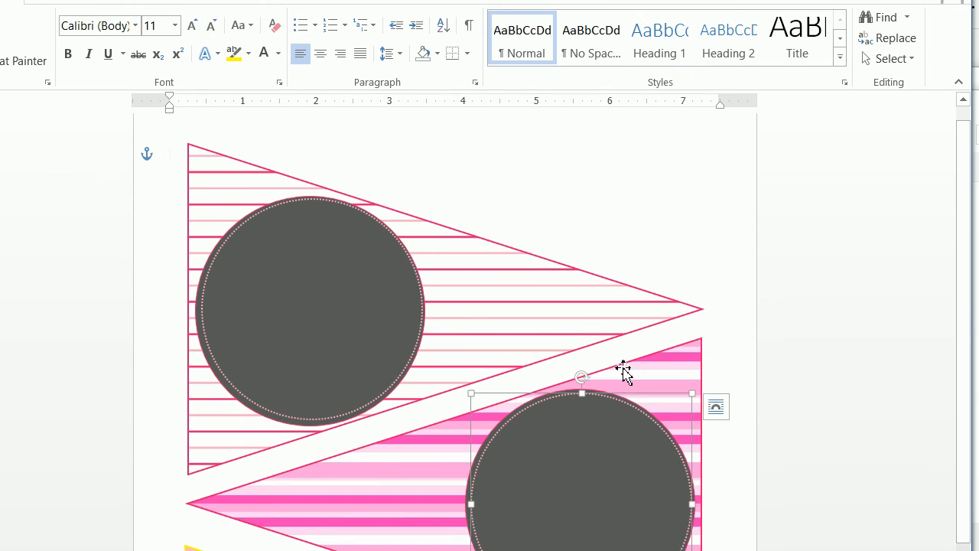
Step: Paste another dotted ring and center it inside the gray circle on the polka dot triangle
left_click(588, 189)
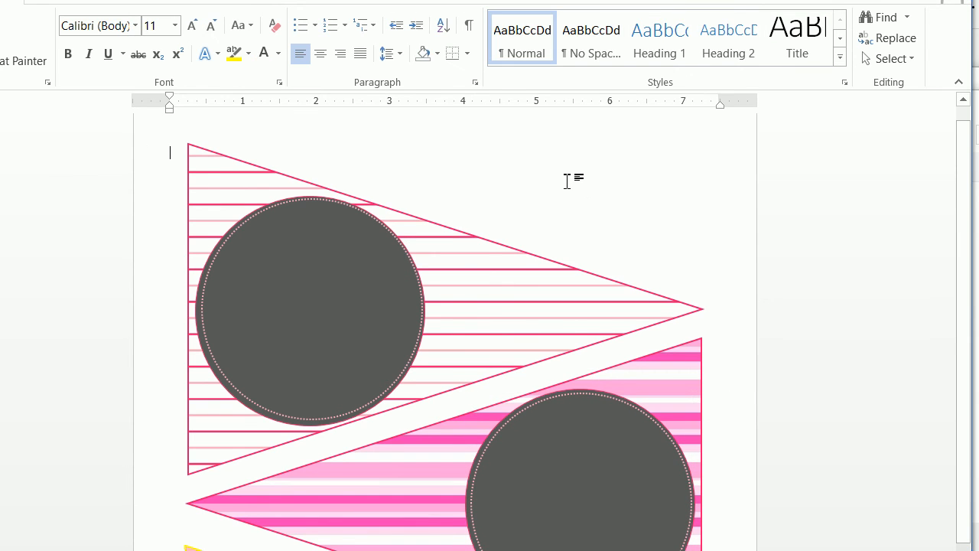
key("ctrl+v")
left_click(349, 149)
left_click_drag(317, 151, 352, 373)
scroll(384, 399, "down", 3)
left_click(352, 430)
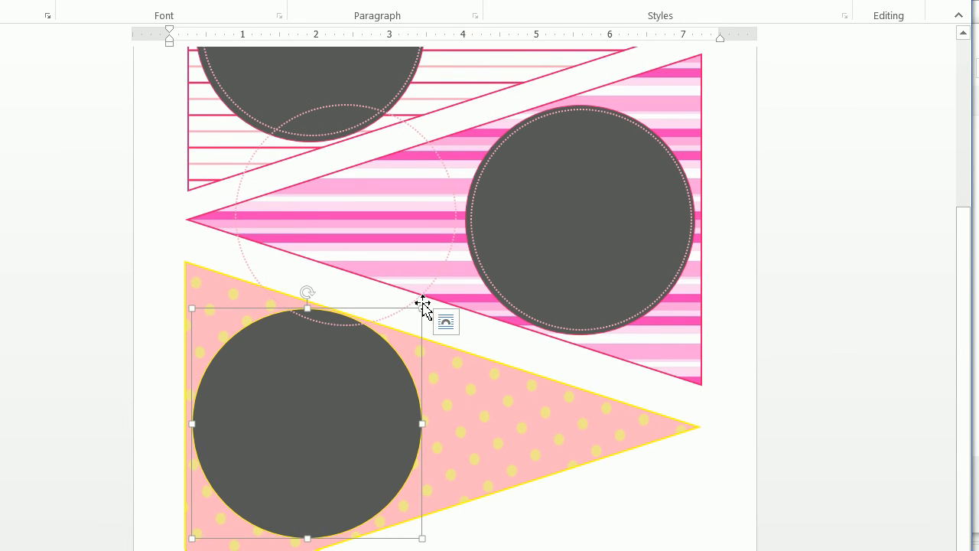
left_click_drag(423, 304, 385, 508)
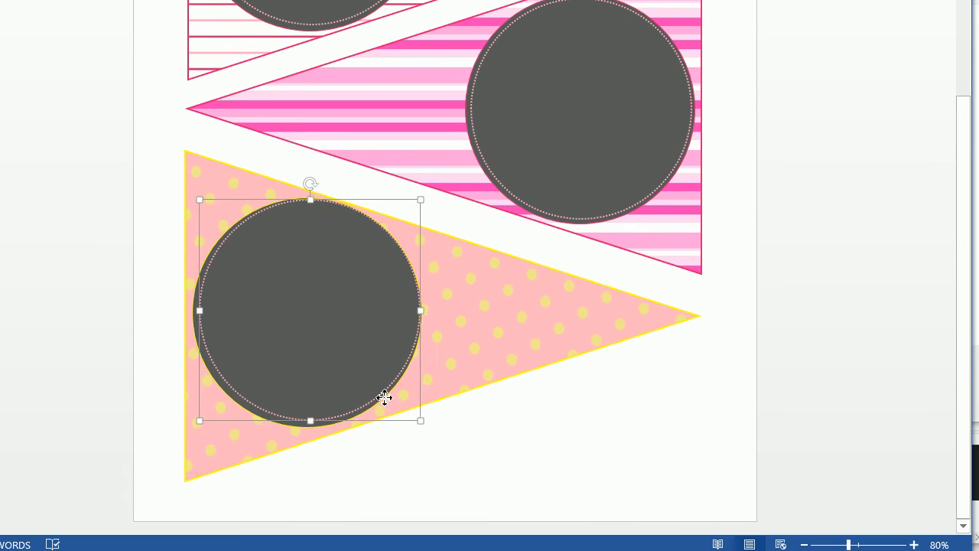
left_click_drag(385, 397, 383, 401)
key("Left")
key("Left")
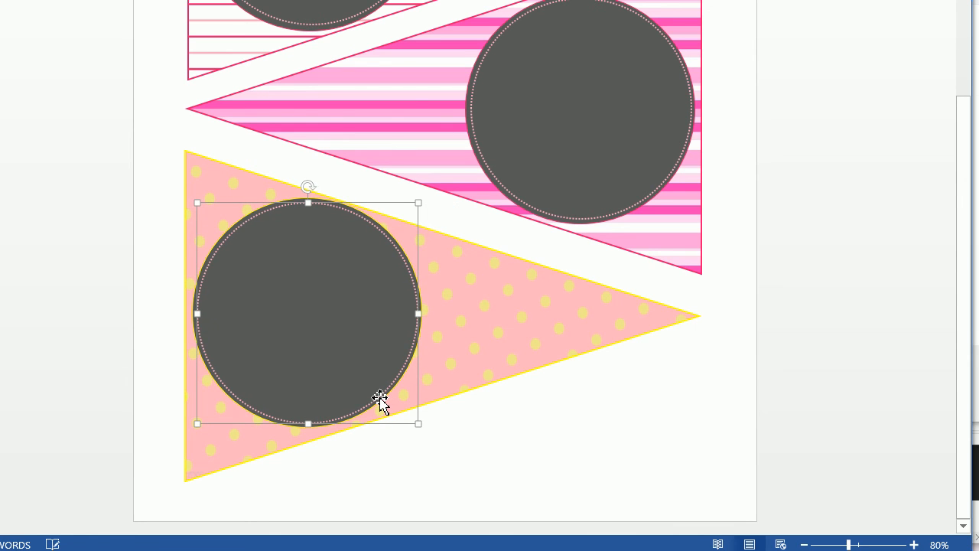
Step: Nudge the dotted rings on the top and middle triangles left to center them in their gray circles
scroll(380, 398, "up", 6)
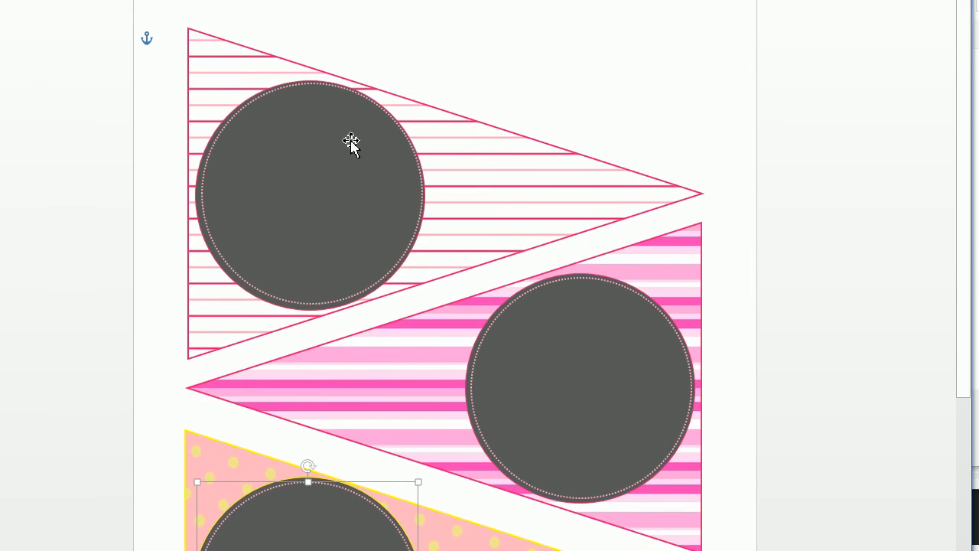
left_click(346, 162)
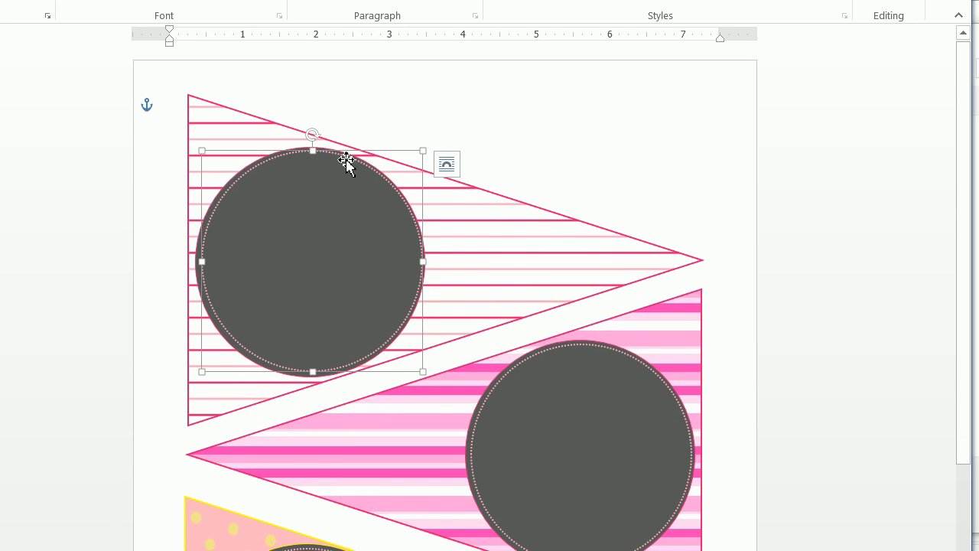
key("Left")
key("Left")
key("Left")
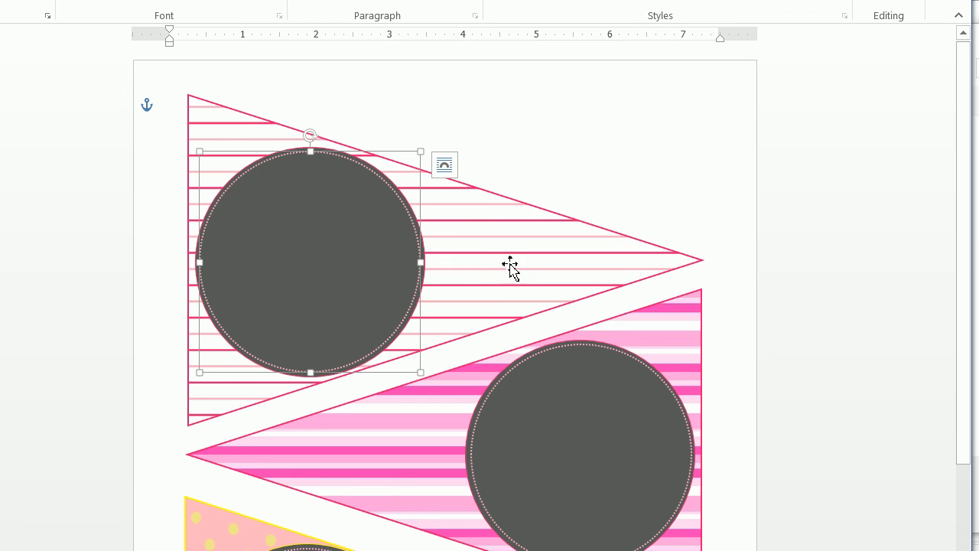
left_click(631, 361)
key("Left")
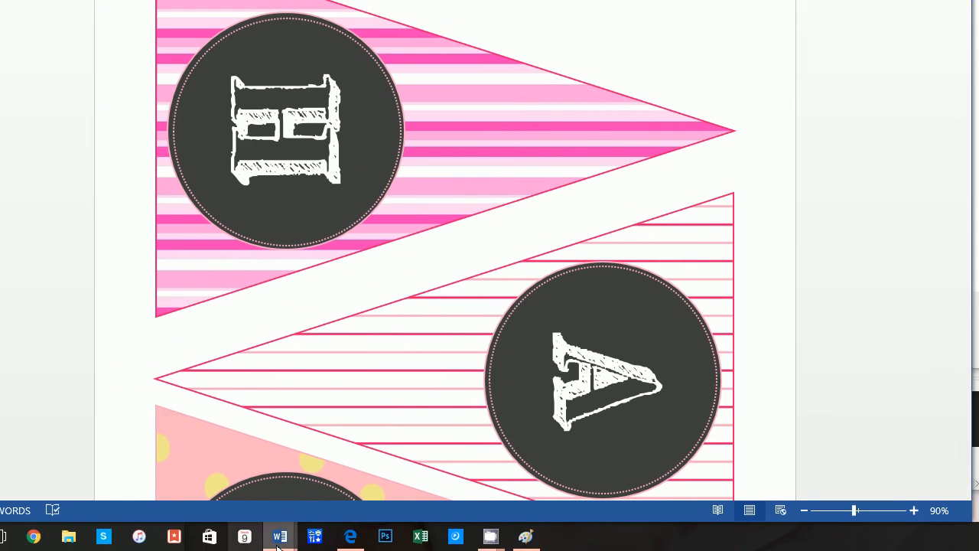
Step: Return to Document3, draw a text box about 2.67 by 3.01 inches over the top triangle's circle and enter H
mouse_move(280, 536)
left_click(310, 489)
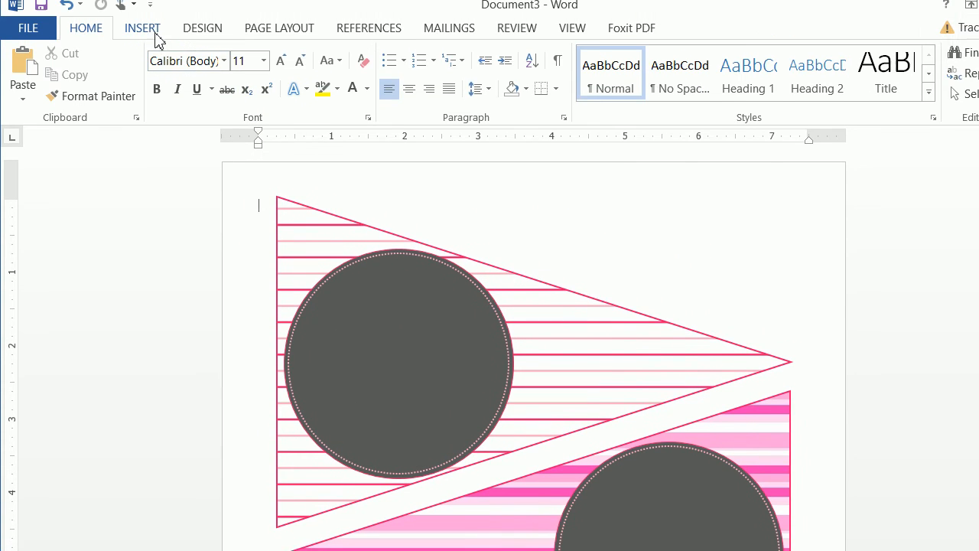
left_click(153, 35)
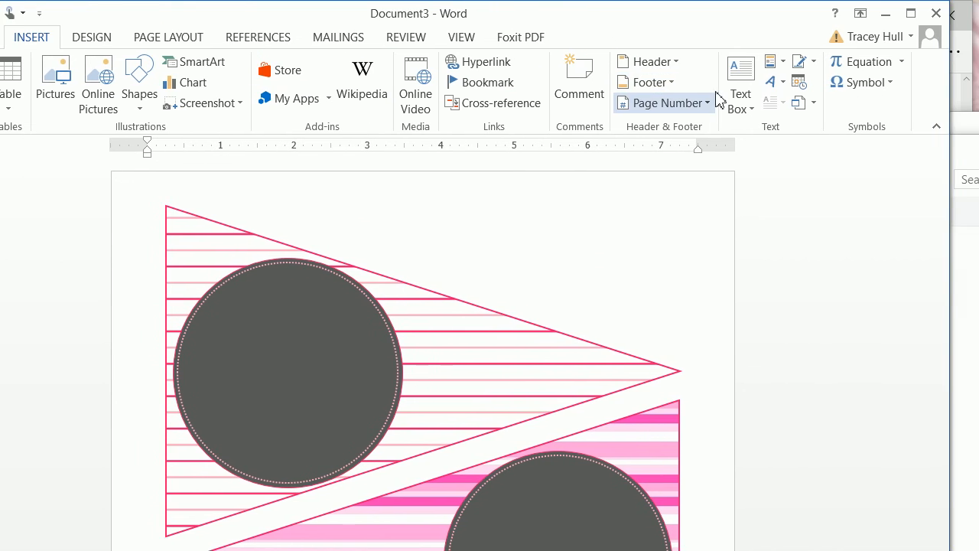
left_click(807, 81)
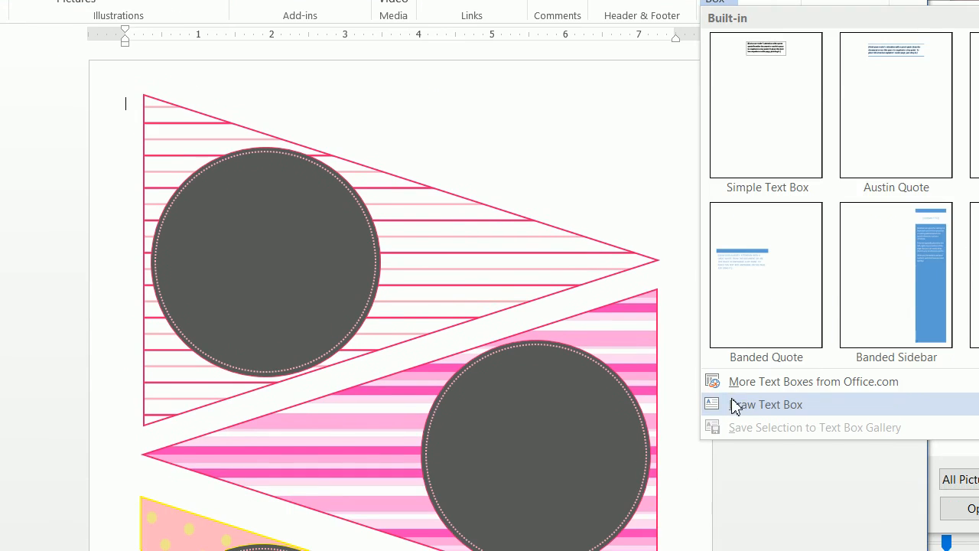
left_click(736, 448)
left_click_drag(249, 166, 469, 359)
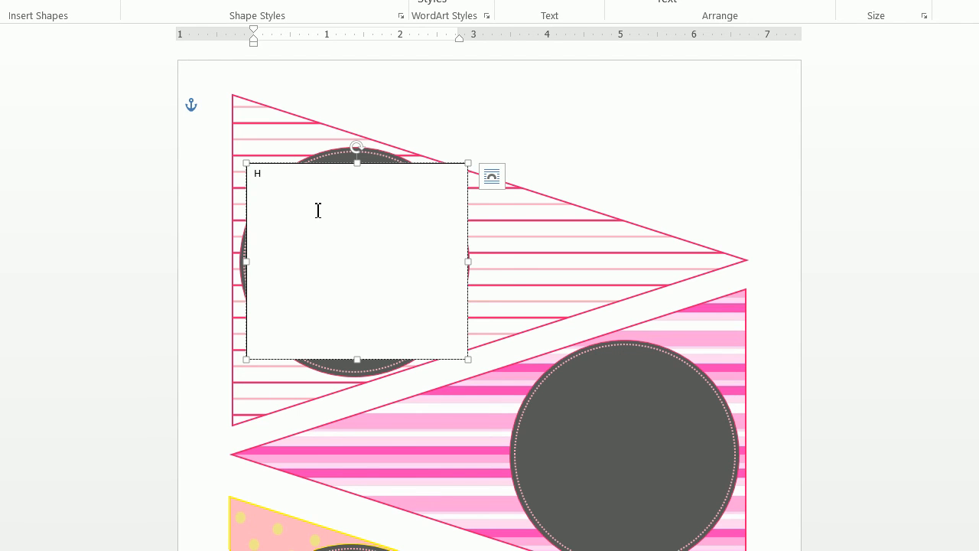
Step: Select the letter H and remove the text box's fill and outline
left_click_drag(317, 189, 236, 174)
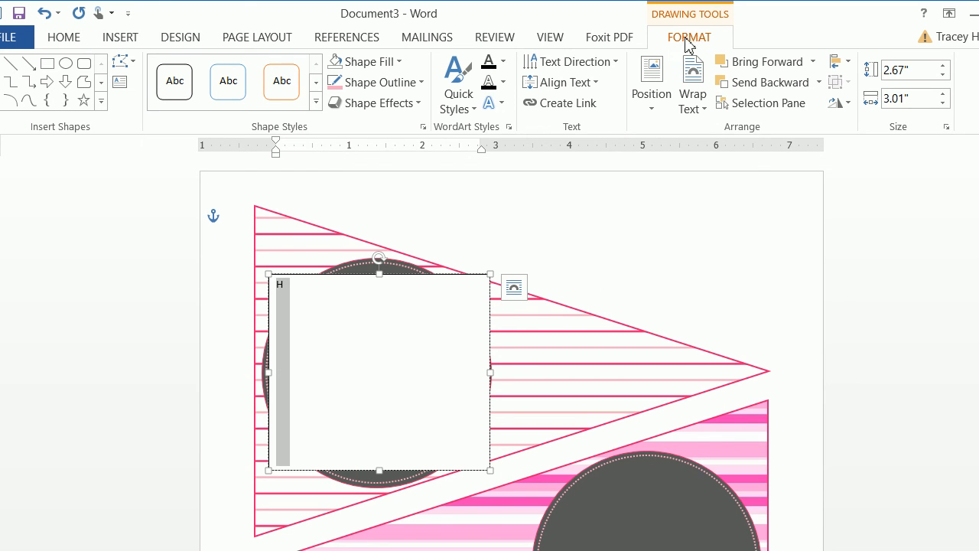
left_click(391, 61)
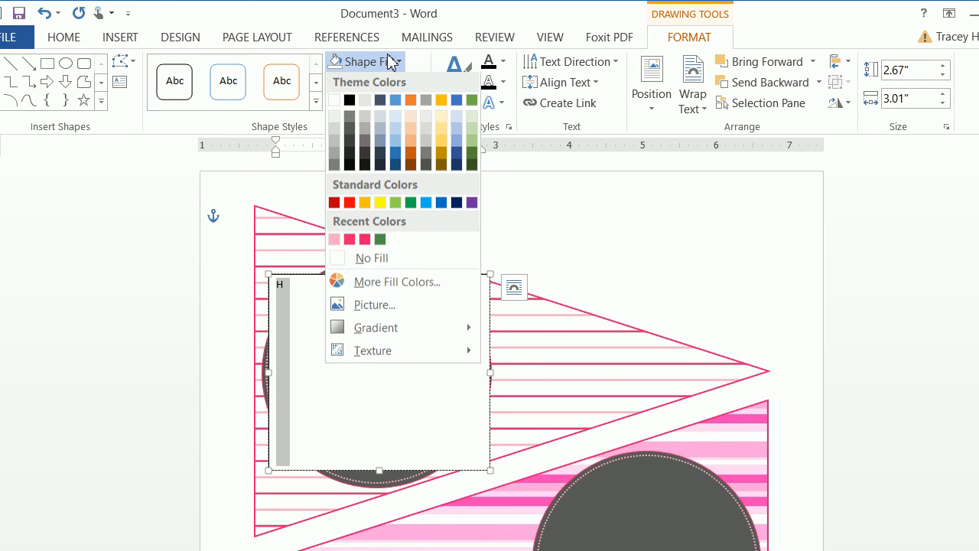
left_click(363, 267)
left_click(362, 86)
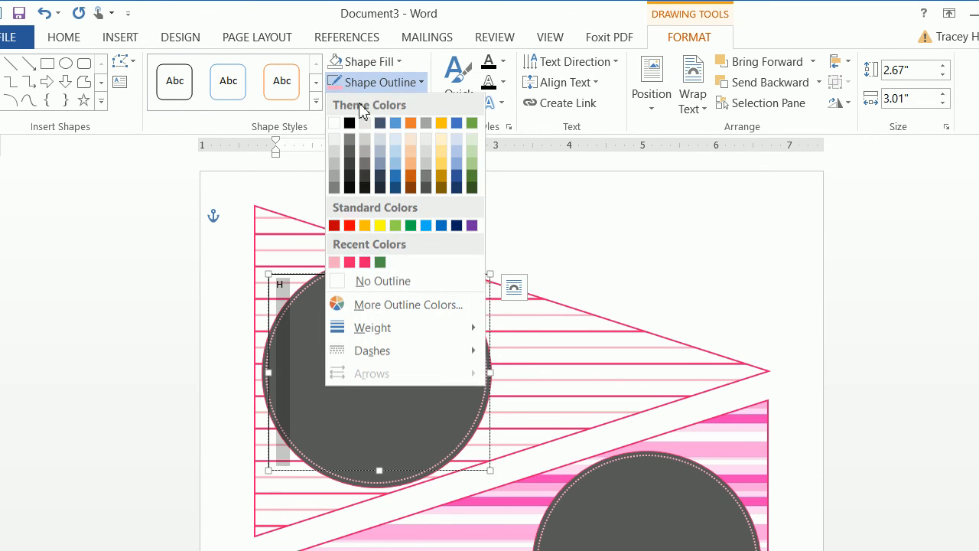
left_click(365, 282)
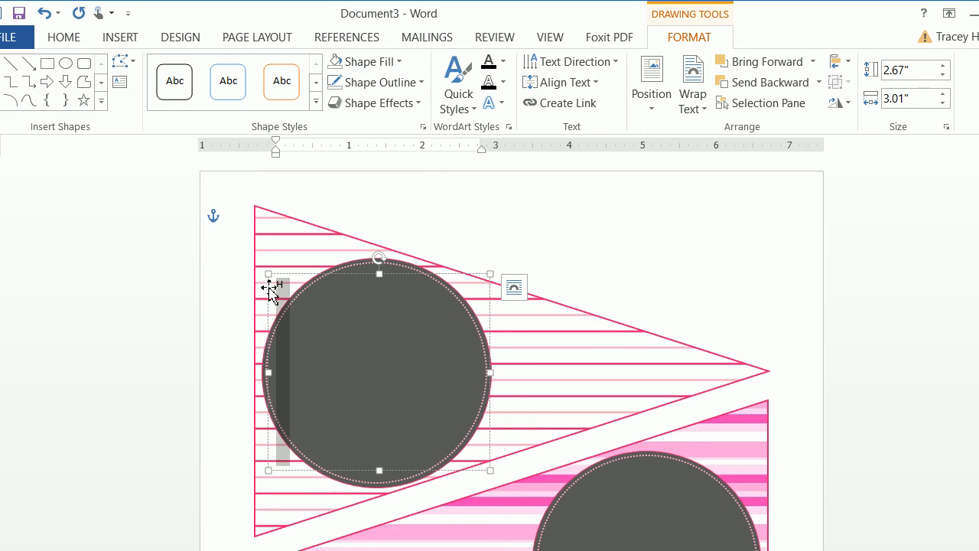
Step: Format the letter H in the GrutchShaded font at size 125 with a white font color
left_click(75, 42)
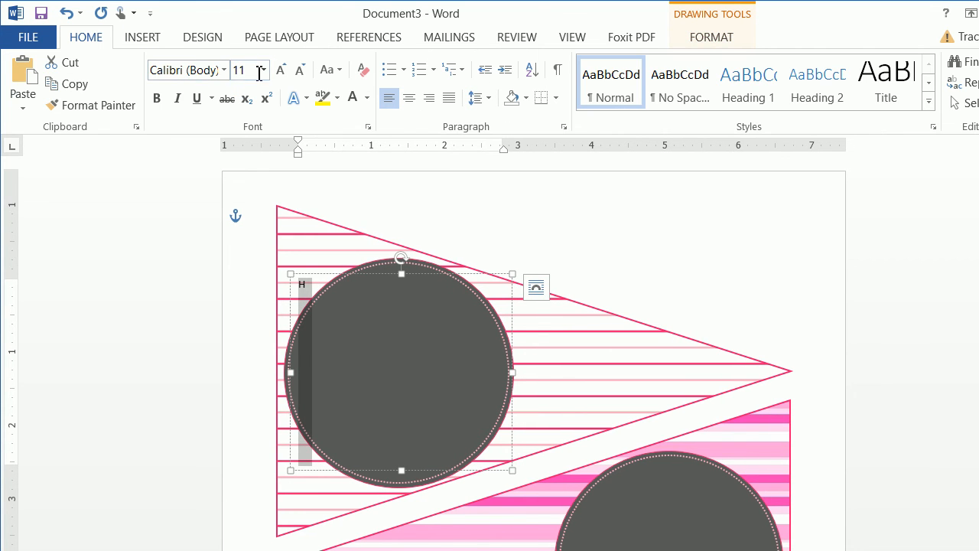
left_click(225, 71)
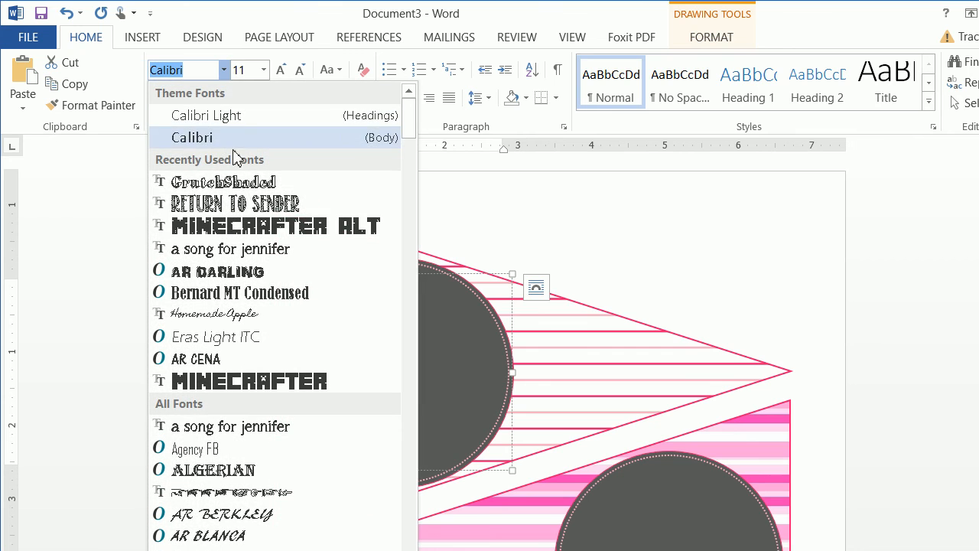
left_click(296, 183)
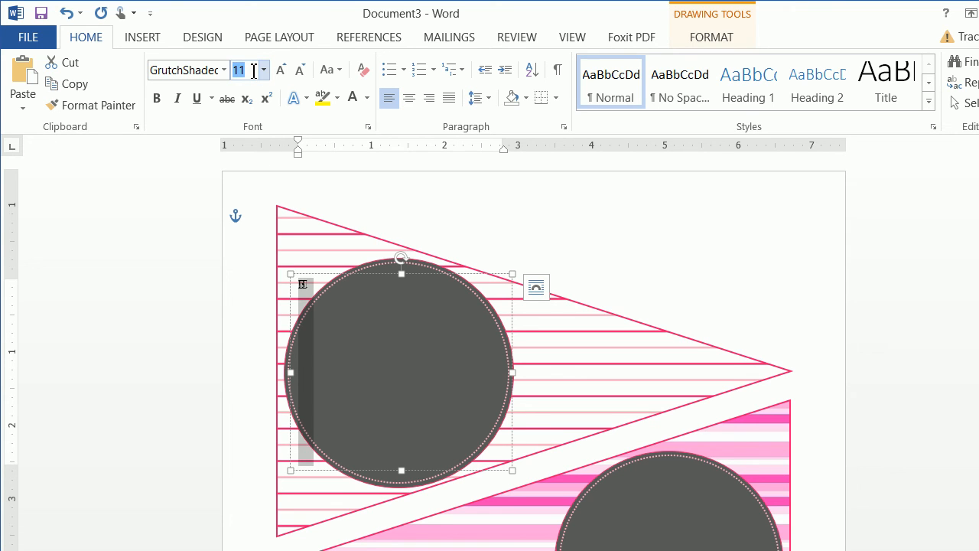
key("Return")
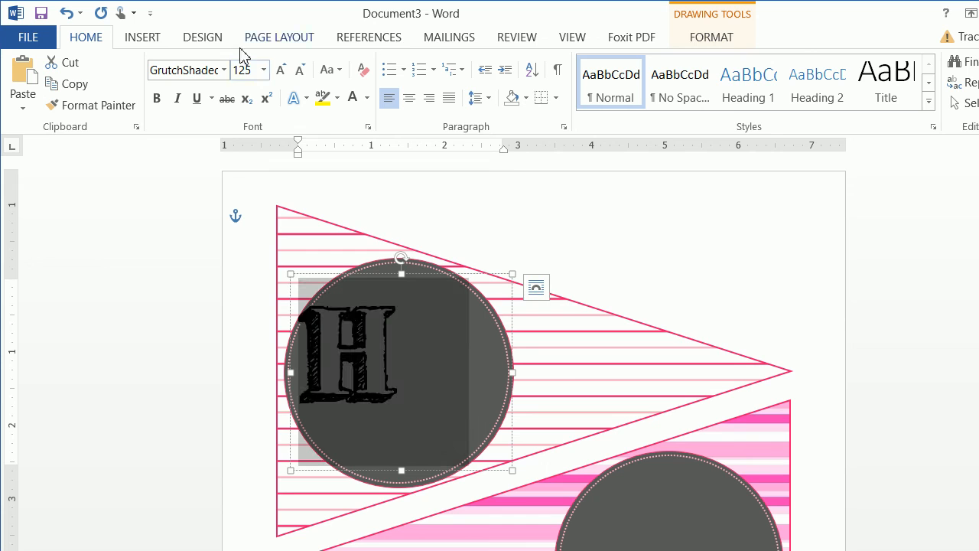
left_click(352, 98)
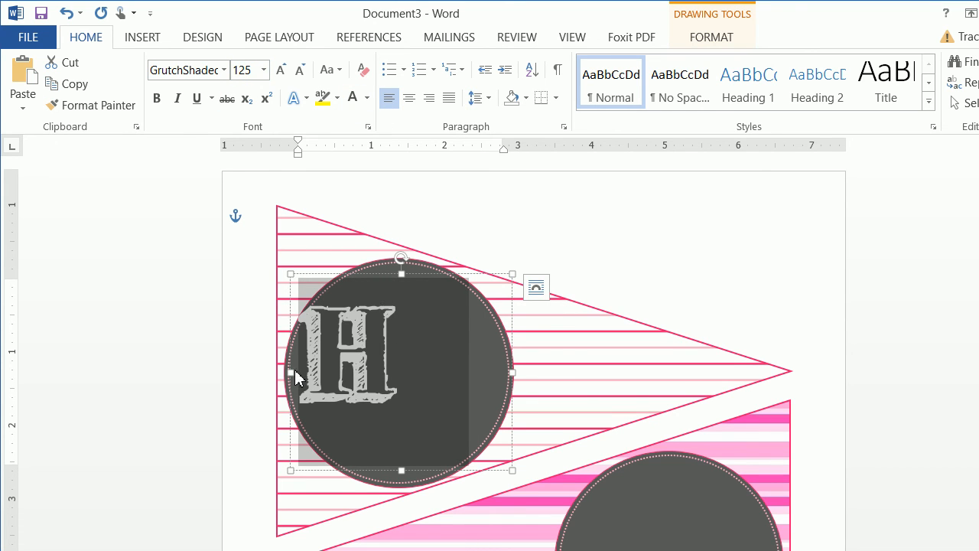
Step: Narrow the H's text box, rotate it a quarter turn counterclockwise and position it inside the top triangle's gray circle
left_click_drag(293, 373, 322, 373)
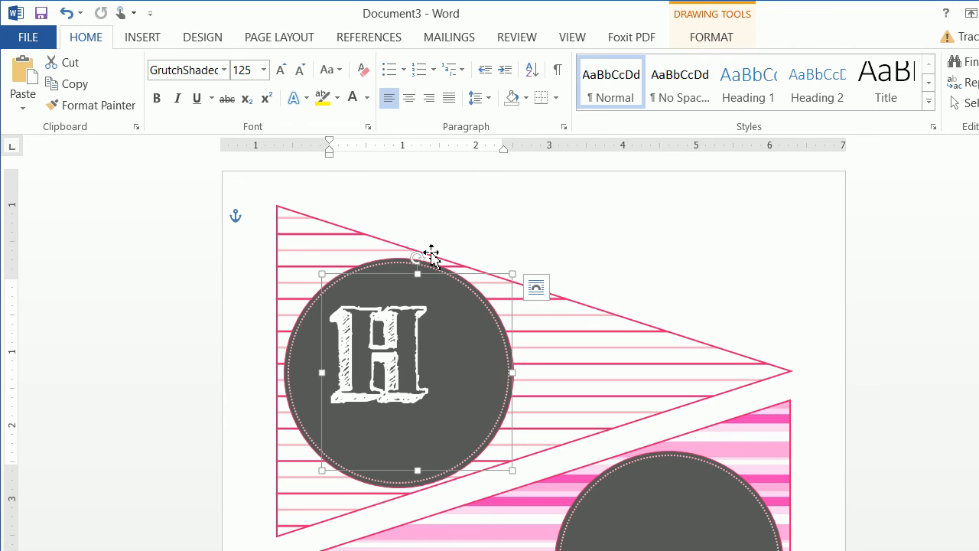
left_click_drag(419, 260, 308, 374)
mouse_move(418, 280)
left_mouse_down()
mouse_move(426, 321)
mouse_move(424, 285)
left_mouse_up()
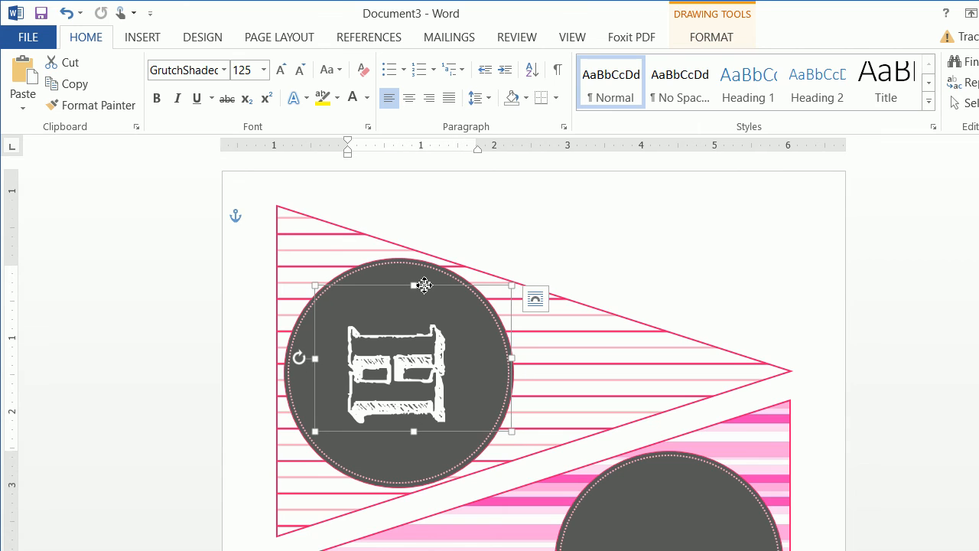
Step: Copy the rotated H text box and place the pasted copy over the gray circle on the polka dot triangle
right_click(448, 291)
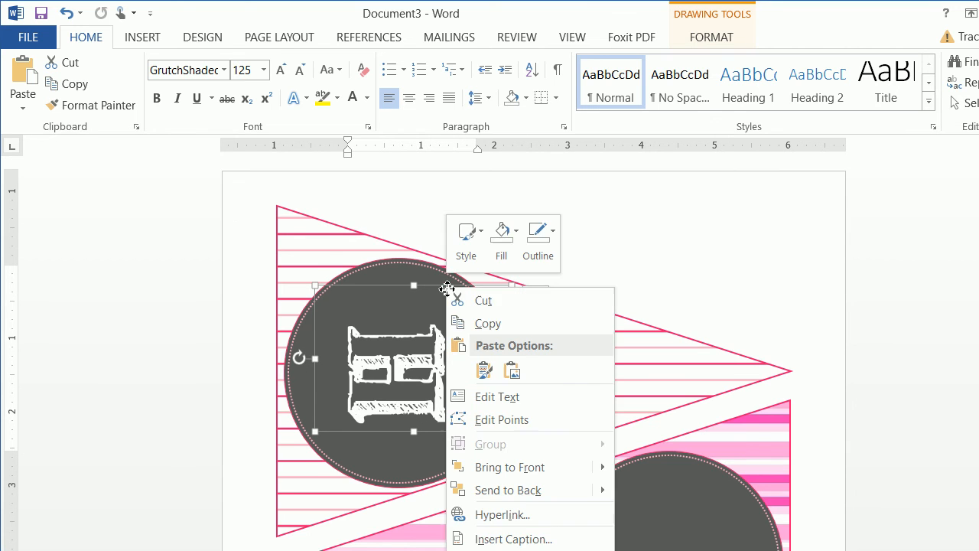
left_click(564, 263)
left_click(575, 255)
right_click(575, 255)
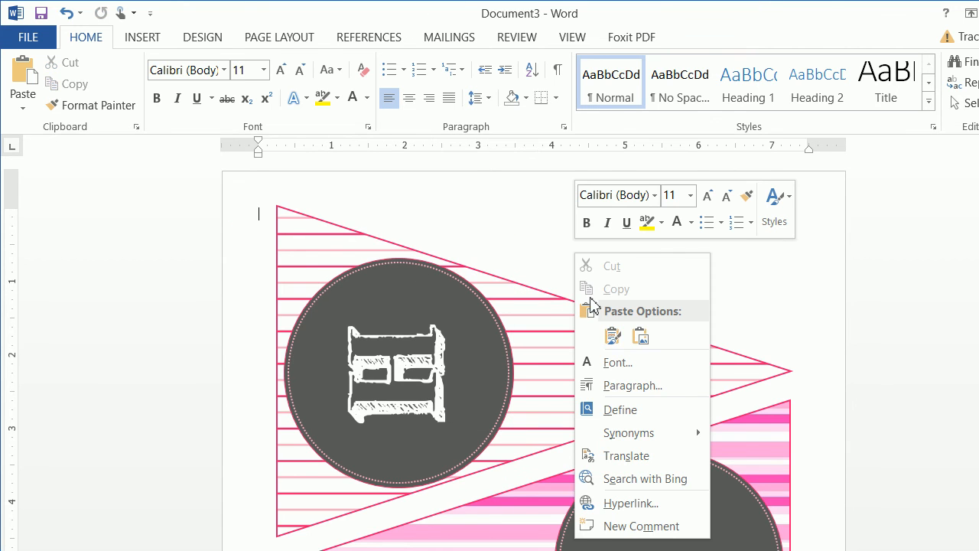
left_click(612, 335)
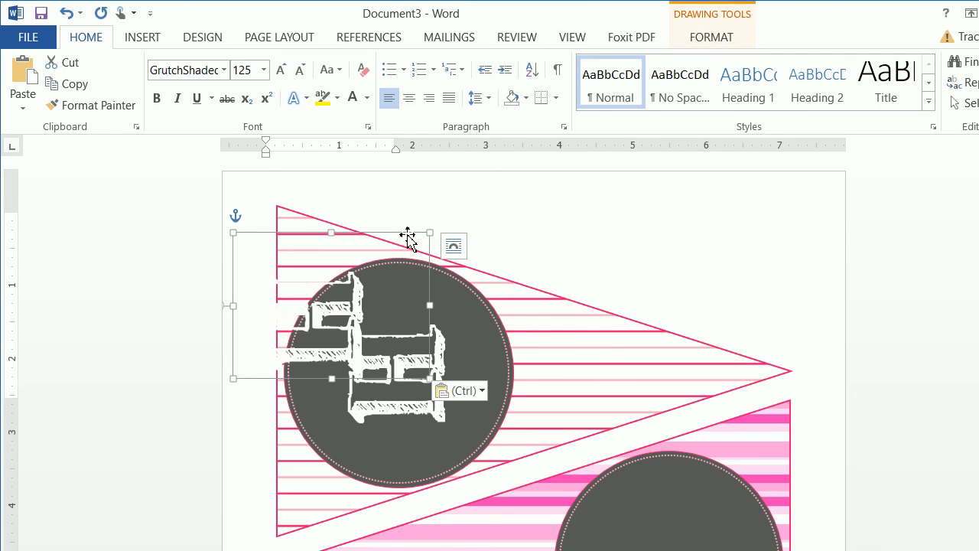
left_click_drag(408, 239, 472, 405)
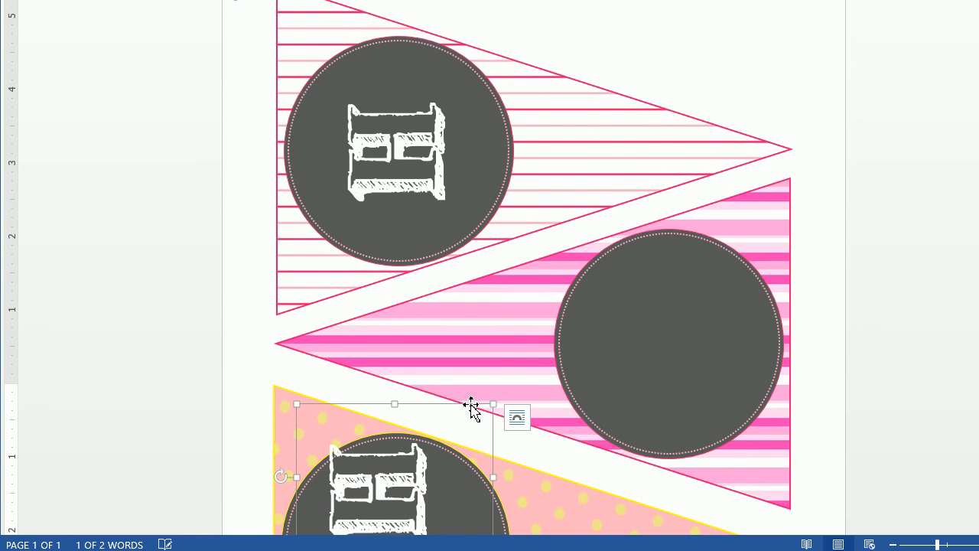
scroll(455, 286, "down", 3)
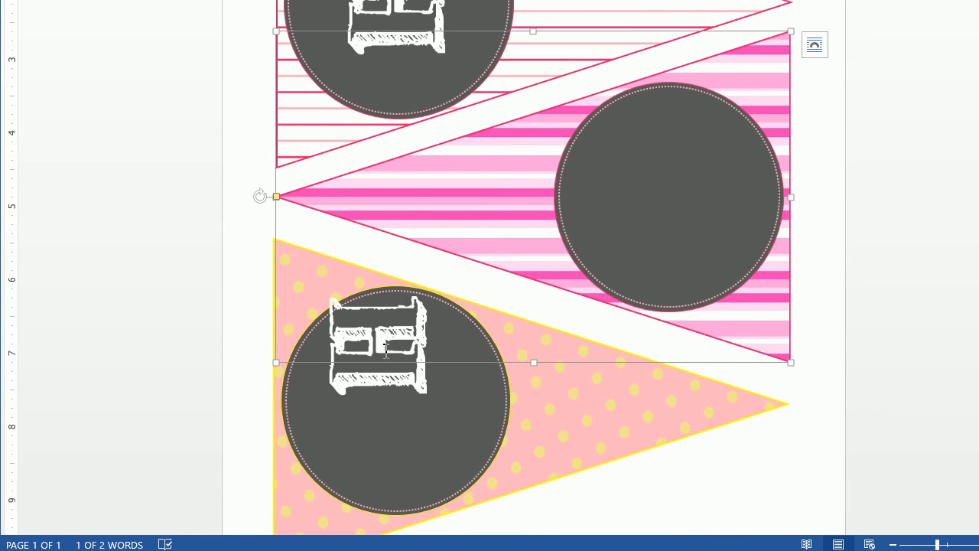
Step: Reposition the copied text box in the polka dot triangle's circle and replace its letter with P
left_click(414, 264)
left_click_drag(421, 237, 434, 295)
left_click_drag(427, 373, 330, 364)
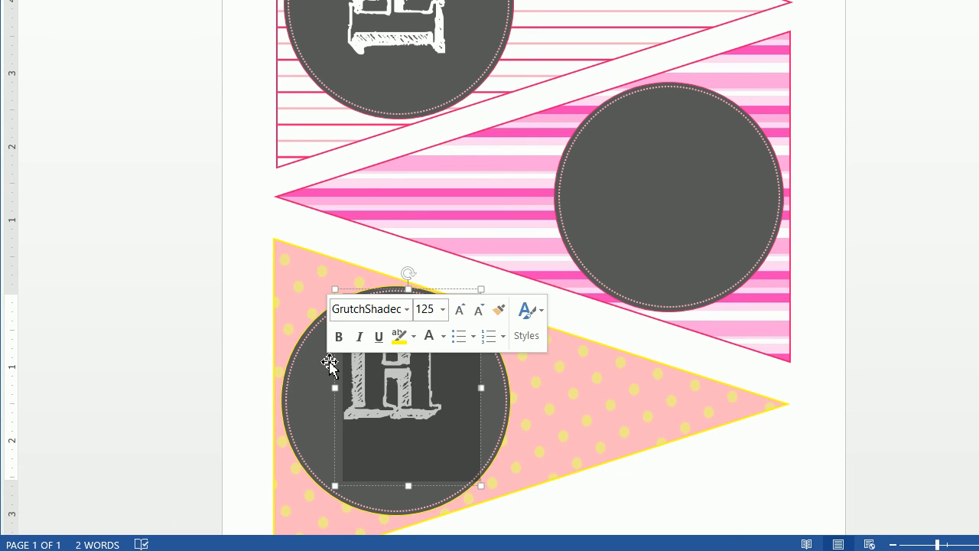
type("P")
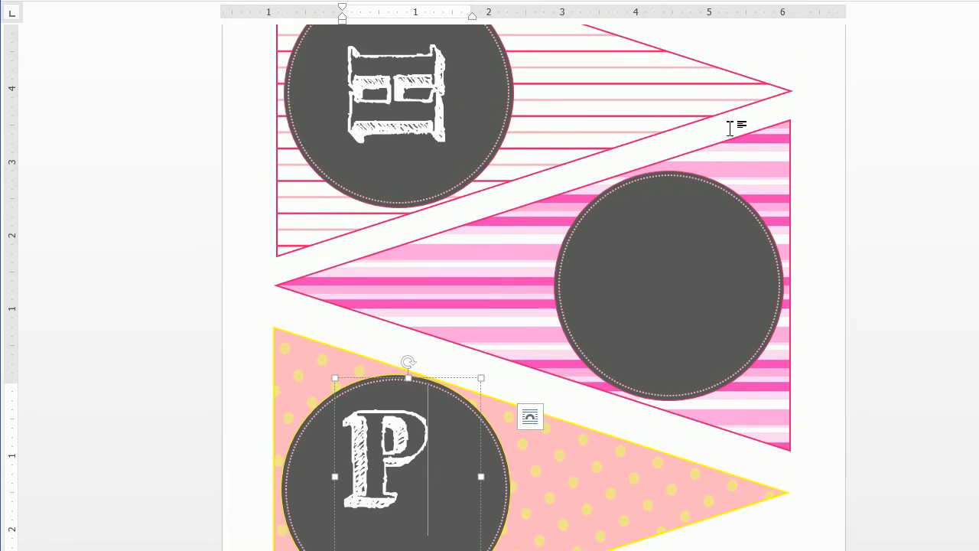
Step: Paste another H text box onto the middle triangle's circle and rotate it 180 degrees to suit the reversed triangle
left_click(735, 134)
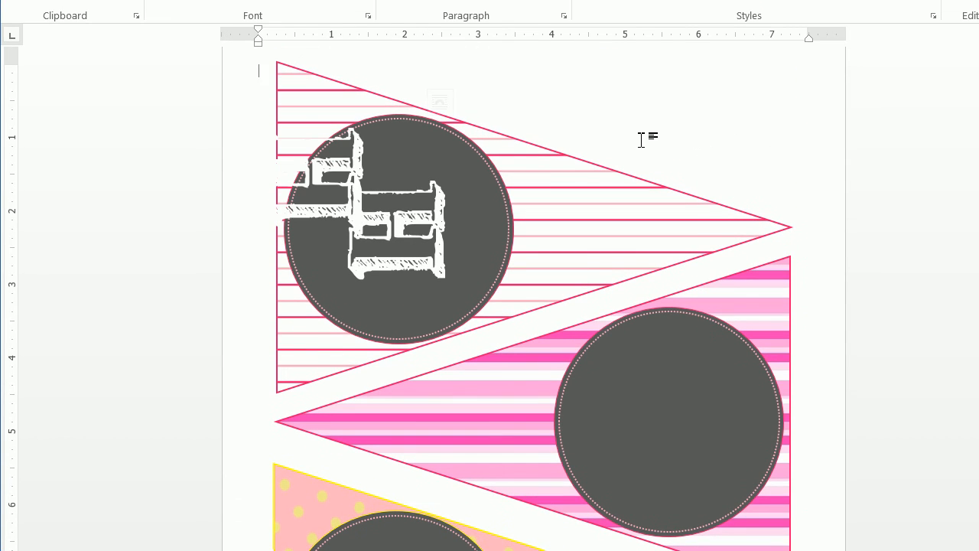
key("ctrl+v")
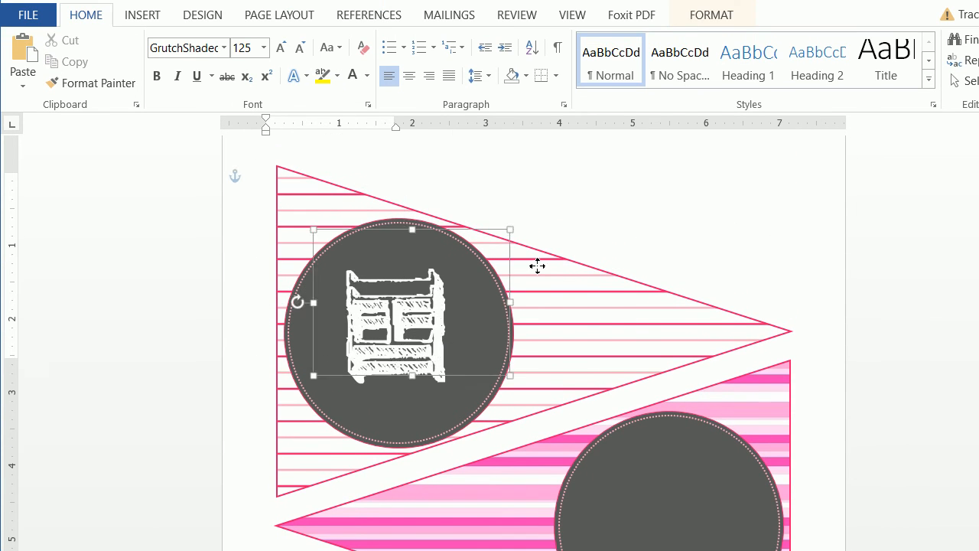
left_click_drag(310, 305, 564, 517)
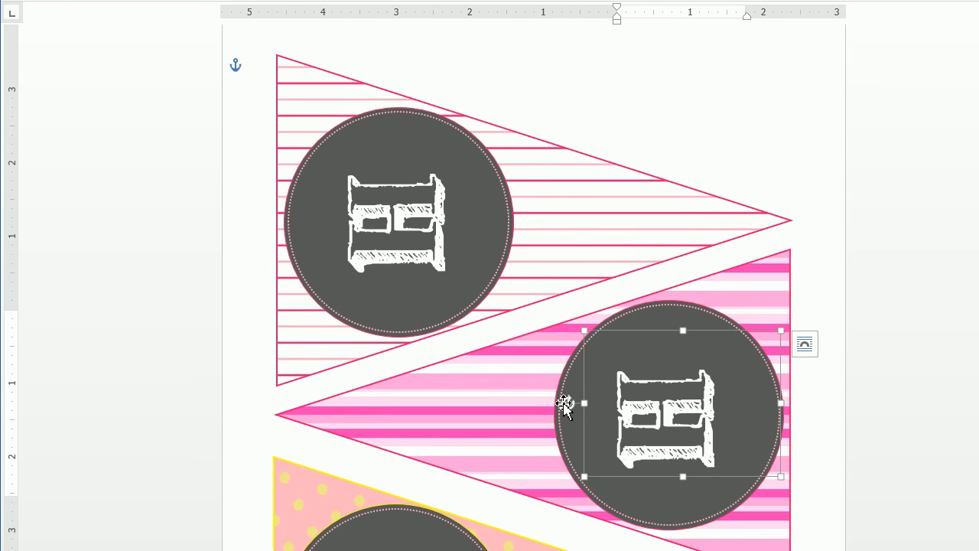
left_click_drag(568, 405, 799, 413)
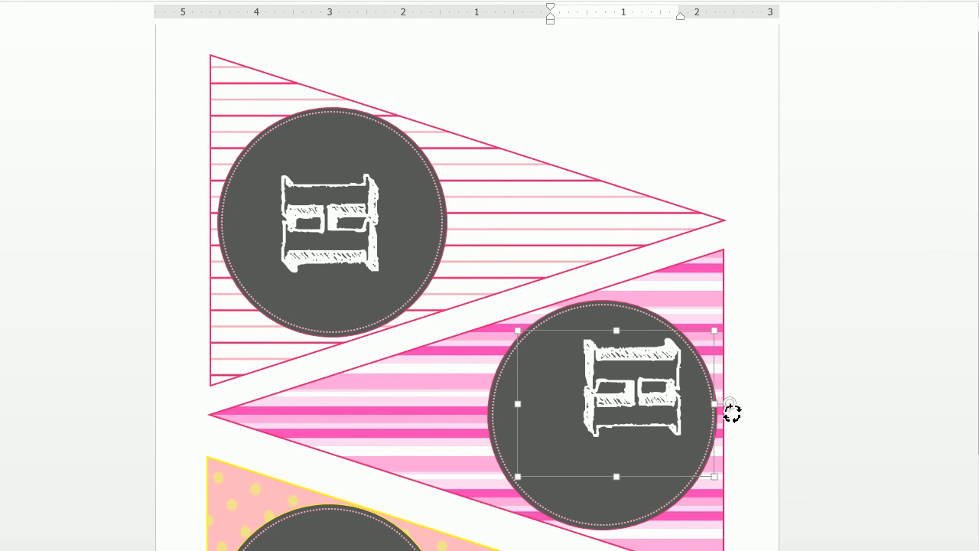
left_click_drag(642, 336, 619, 355)
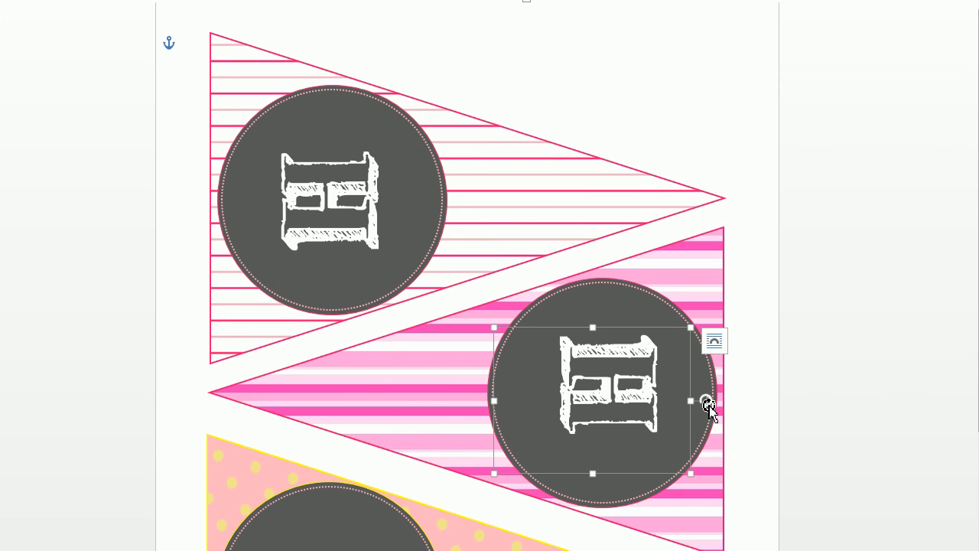
Step: Replace the letter in the middle triangle's text box with A
left_click(643, 403)
left_click_drag(626, 392, 524, 390)
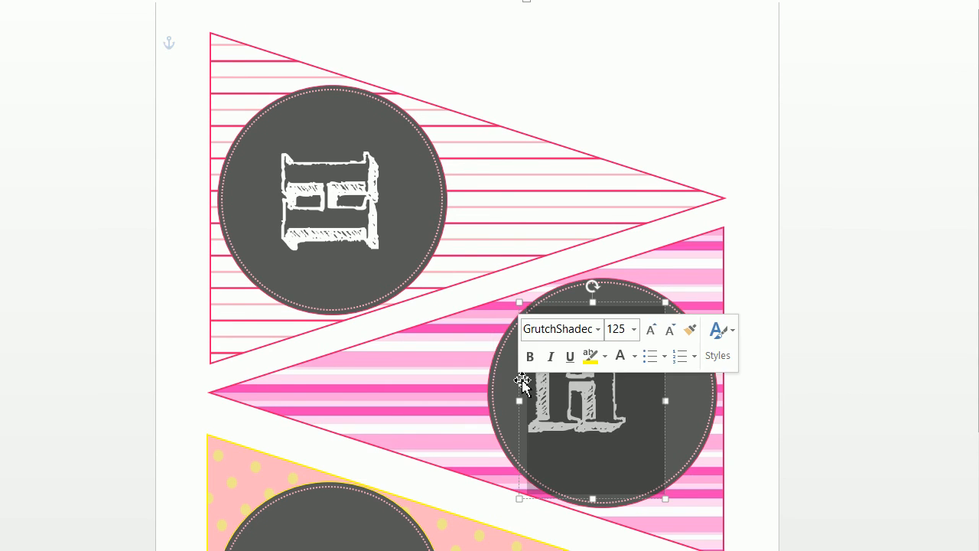
type("A")
left_click(716, 148)
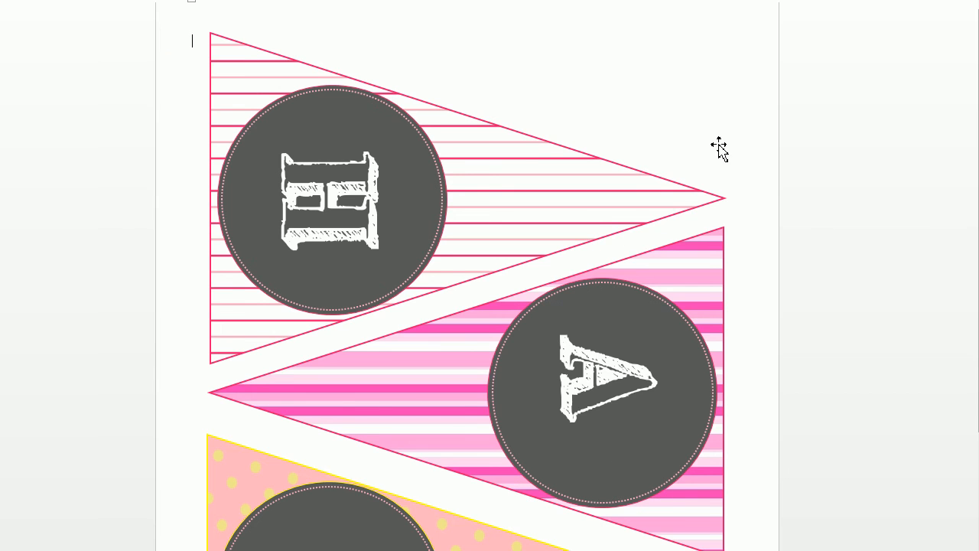
Step: Shift the A's text box slightly down and right within the middle triangle's gray circle
scroll(751, 279, "down", 2)
left_click(613, 342)
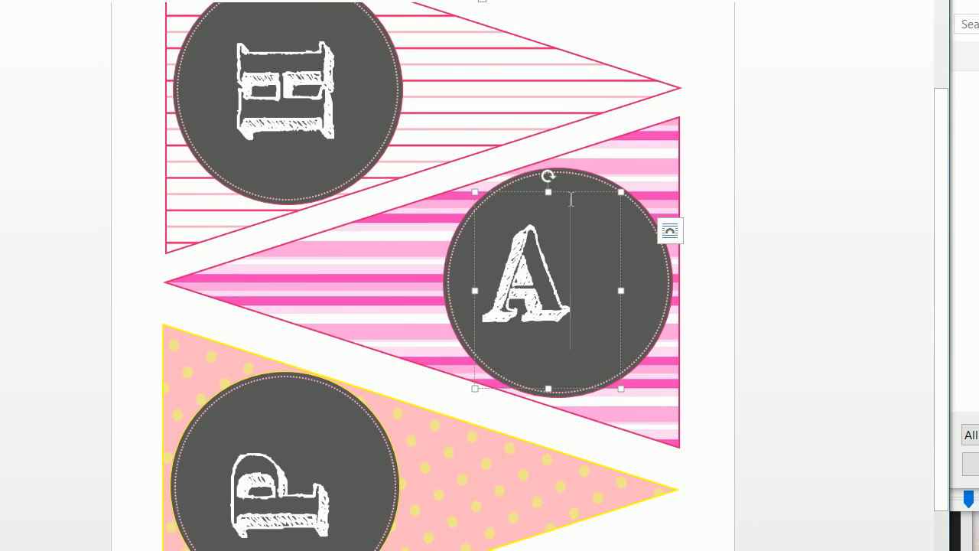
left_click_drag(571, 199, 572, 205)
left_click(559, 226)
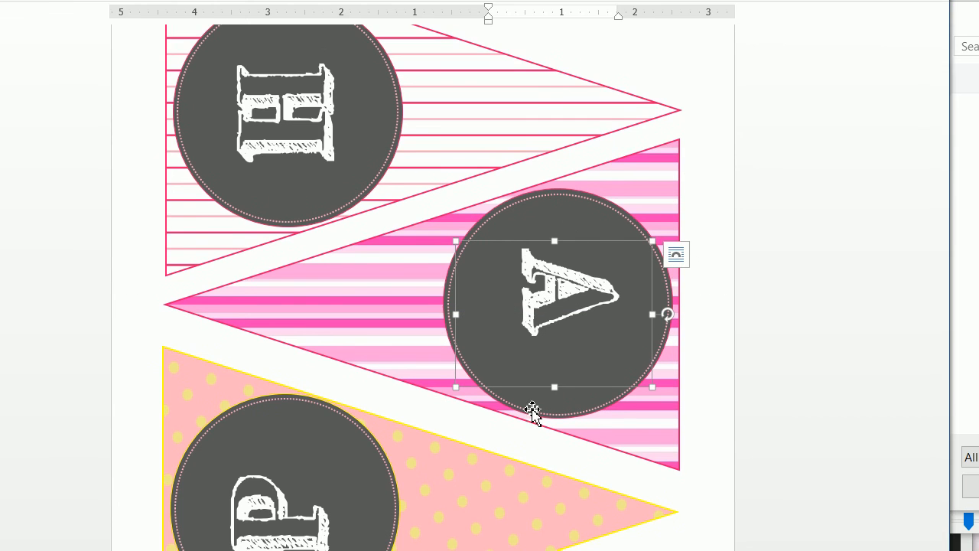
Step: Move the P's text box slightly up and right to center the letter in the polka dot triangle's circle
scroll(531, 388, "down", 3)
left_click(301, 329)
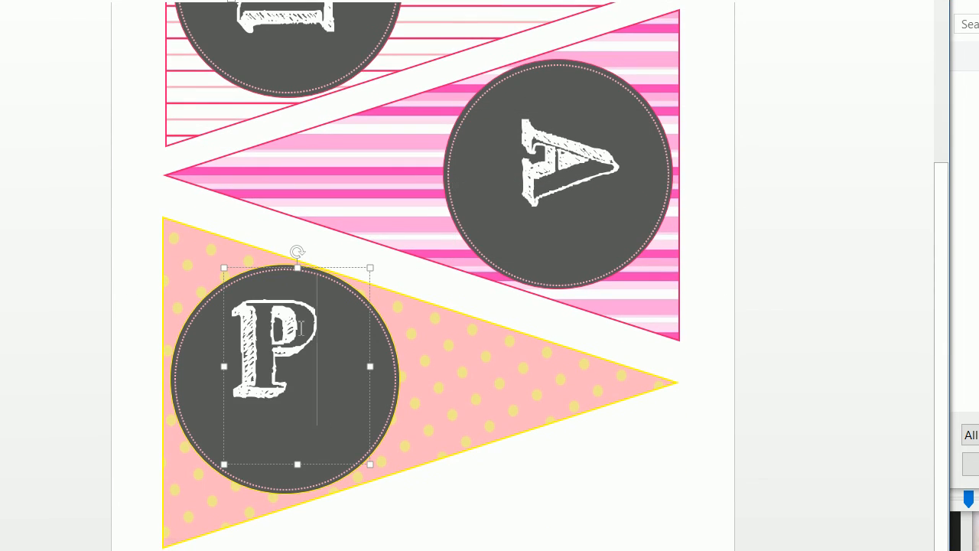
left_click(332, 269)
left_click_drag(319, 295, 326, 287)
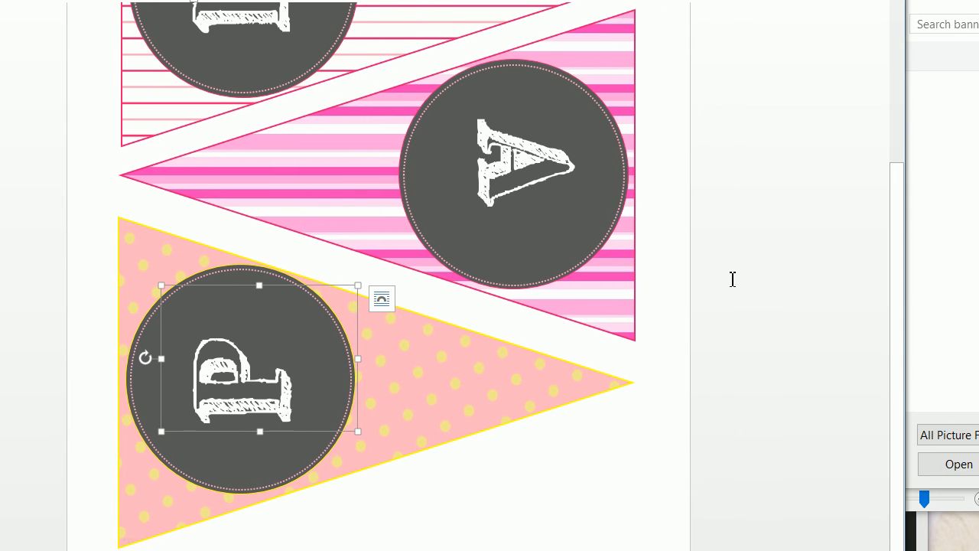
left_click(733, 282)
scroll(728, 367, "down", 4)
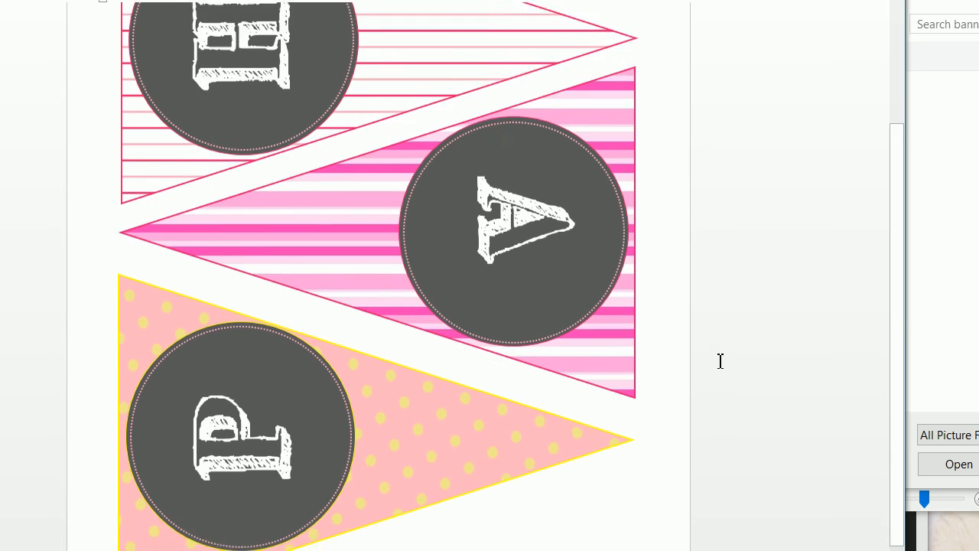
scroll(719, 361, "up", 3)
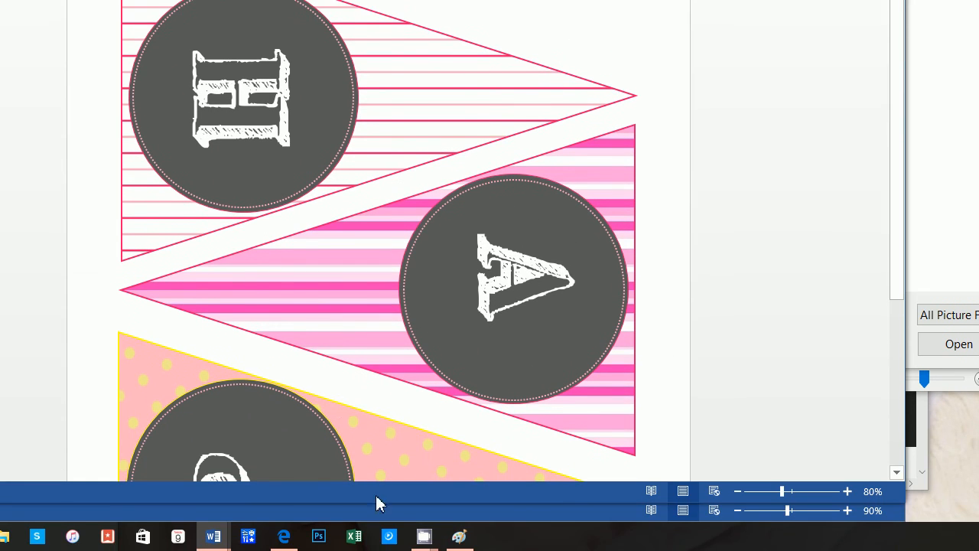
left_click(416, 535)
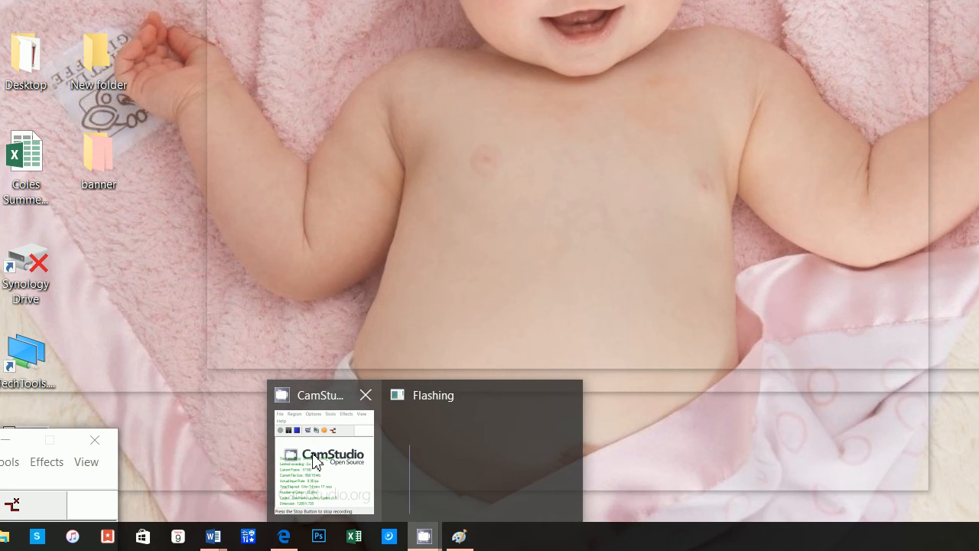
left_click(312, 456)
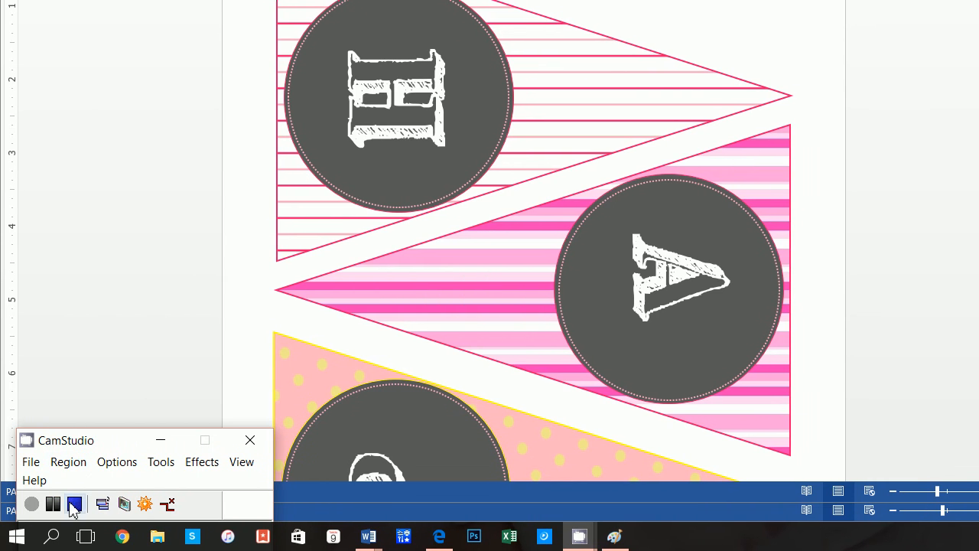